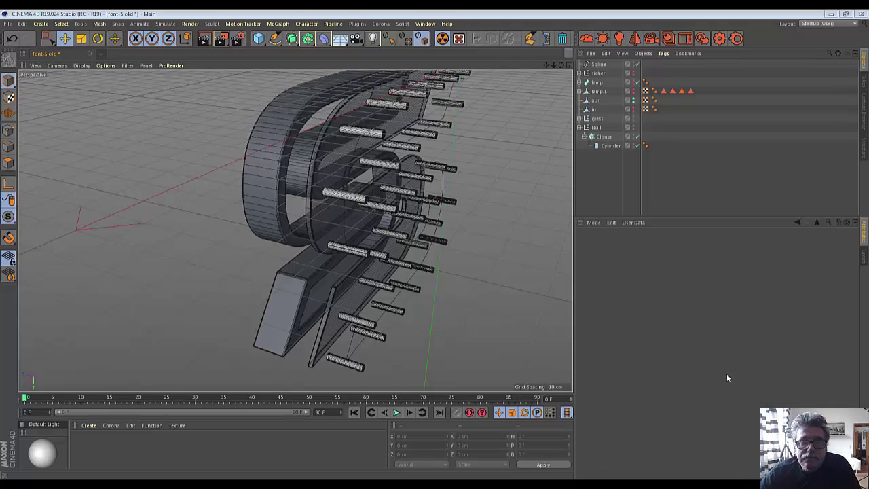
# - Hide the S letter's glass object so only the extruded frame and rods show
pyautogui.moveTo(561, 65); pyautogui.dragTo(565, 81)
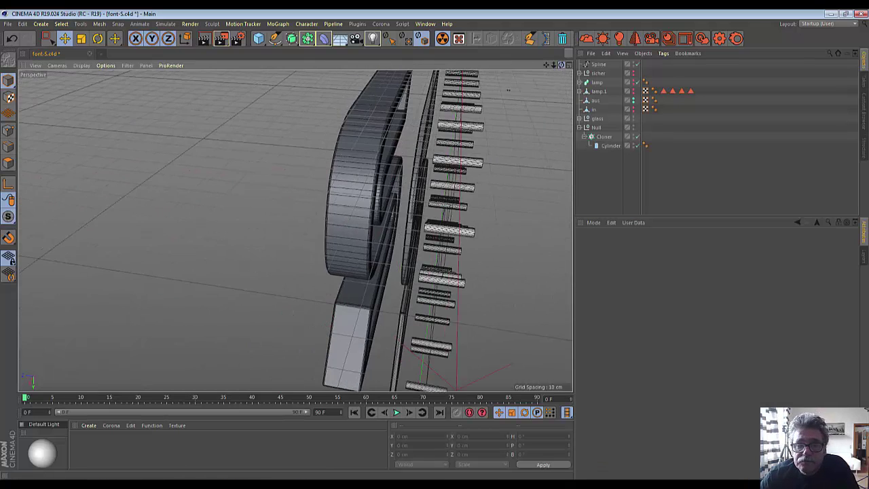
pyautogui.click(633, 122)
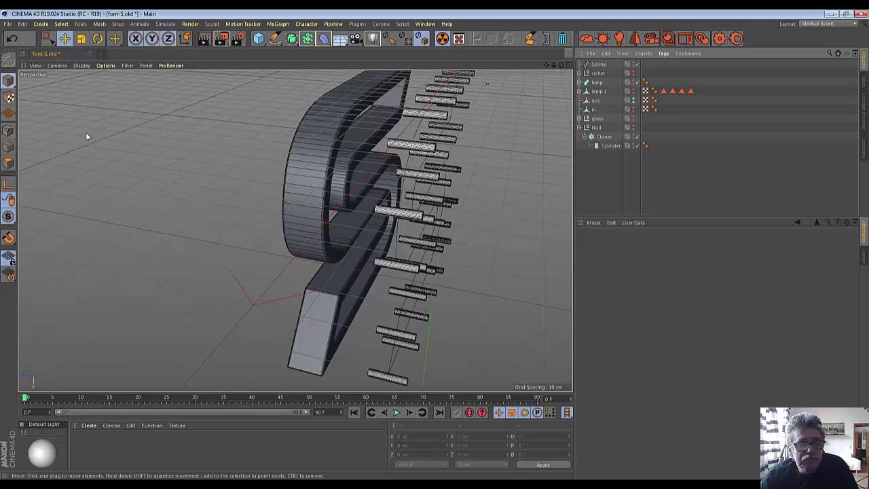
pyautogui.click(600, 137)
# - Move the Cloner out of the Null to top level and delete the empty Null
pyautogui.keyDown('ctrl'); pyautogui.click(608, 147); pyautogui.keyUp('ctrl')
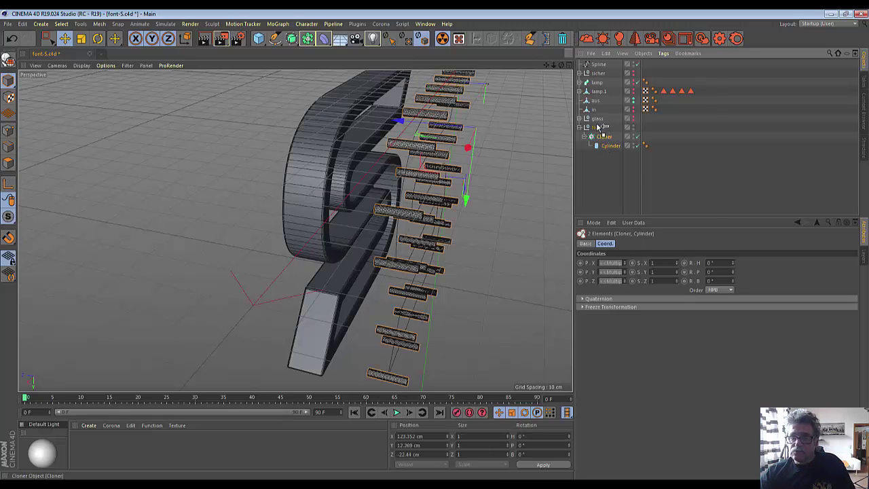
pyautogui.moveTo(598, 128); pyautogui.dragTo(598, 126)
pyautogui.click(598, 147)
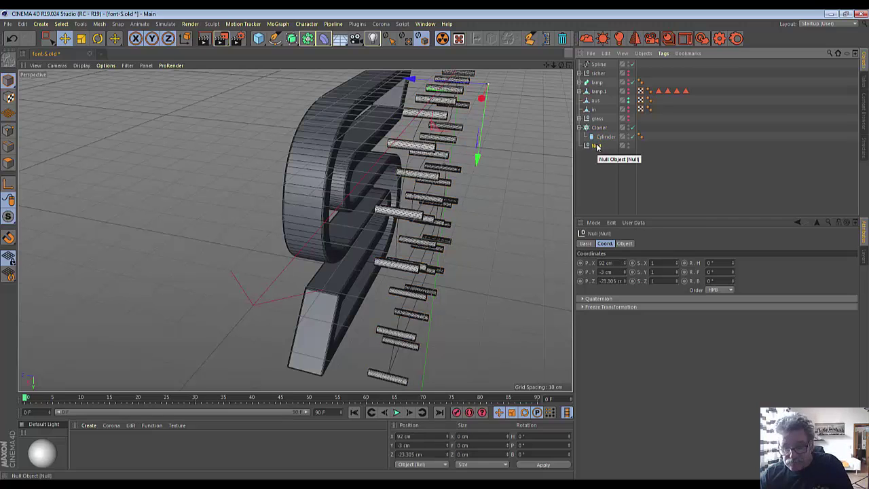
pyautogui.press('Delete')
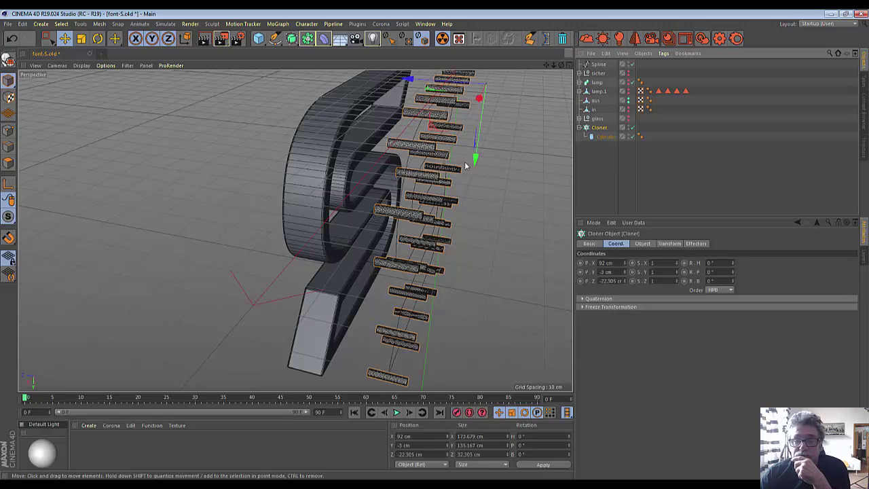
# - Offset the cloned rods 22 cm along Z through the letter and show four views
pyautogui.moveTo(407, 79)
pyautogui.mouseDown()
pyautogui.moveTo(389, 84)
pyautogui.moveTo(396, 120)
pyautogui.mouseUp()
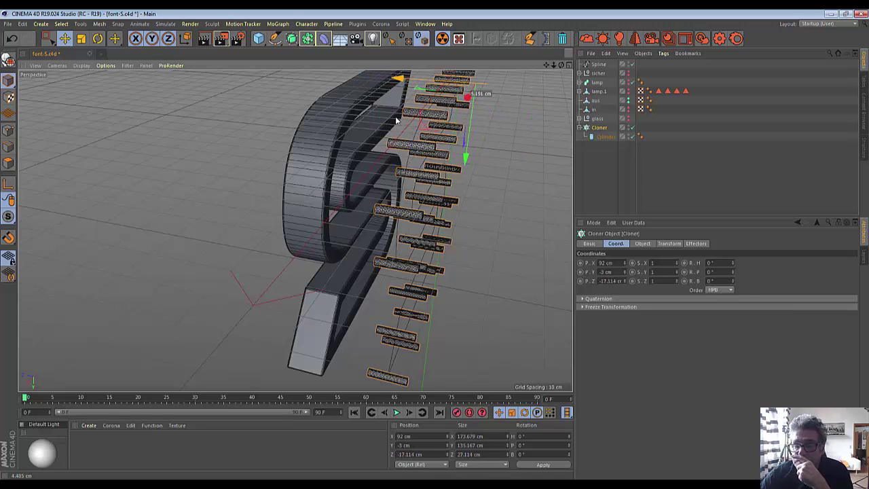
pyautogui.click(670, 244)
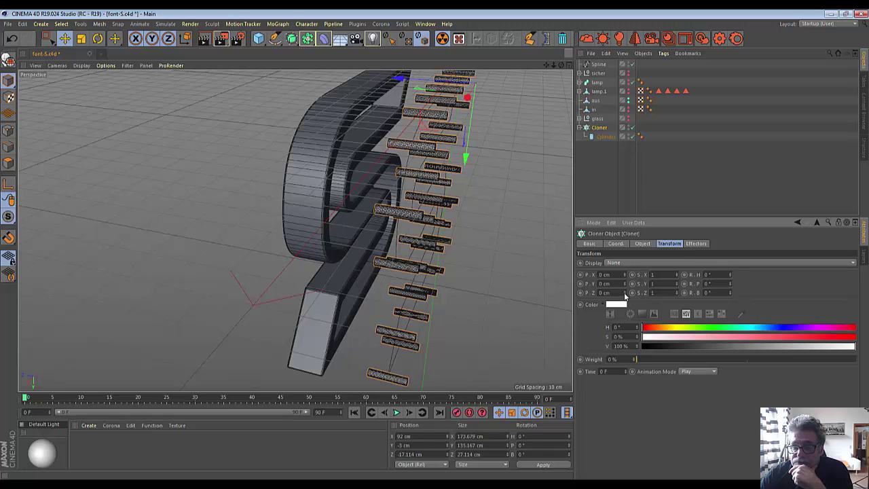
pyautogui.moveTo(625, 295); pyautogui.dragTo(625, 294)
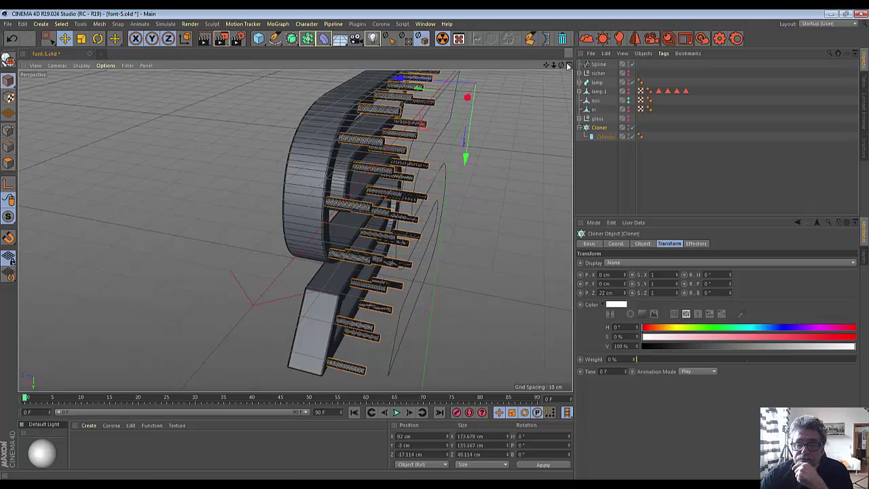
pyautogui.press('F5')
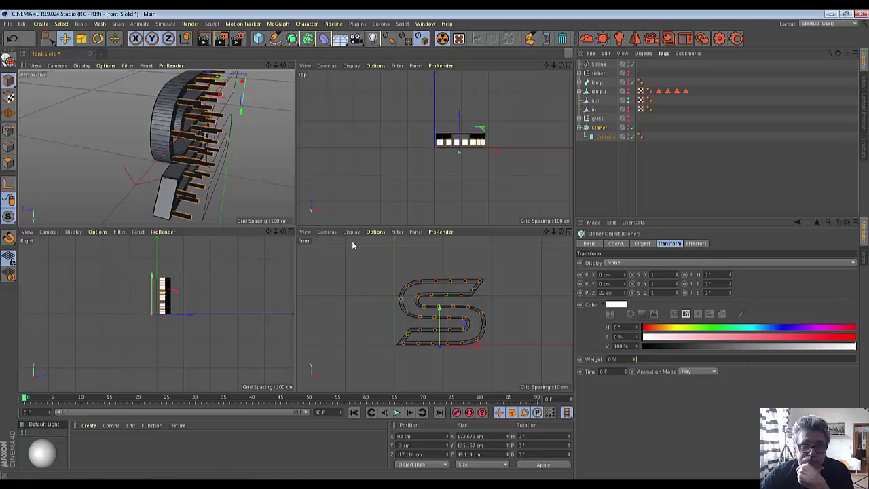
# - Slide the rod cloner to Z -13.333 cm in the side view so rods pierce the S evenly
pyautogui.click(292, 233)
pyautogui.scroll(4, 311, 313)
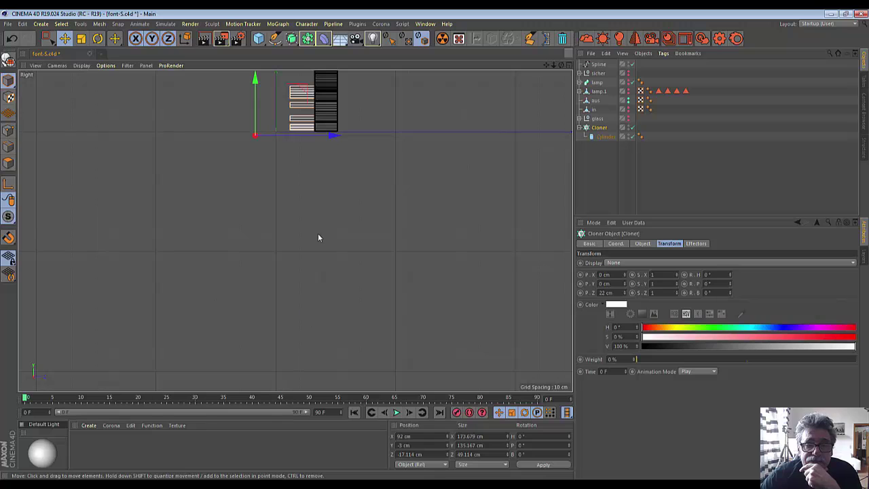
pyautogui.moveTo(332, 136)
pyautogui.mouseDown()
pyautogui.moveTo(336, 146)
pyautogui.moveTo(350, 141)
pyautogui.mouseUp()
pyautogui.scroll(5, 347, 142)
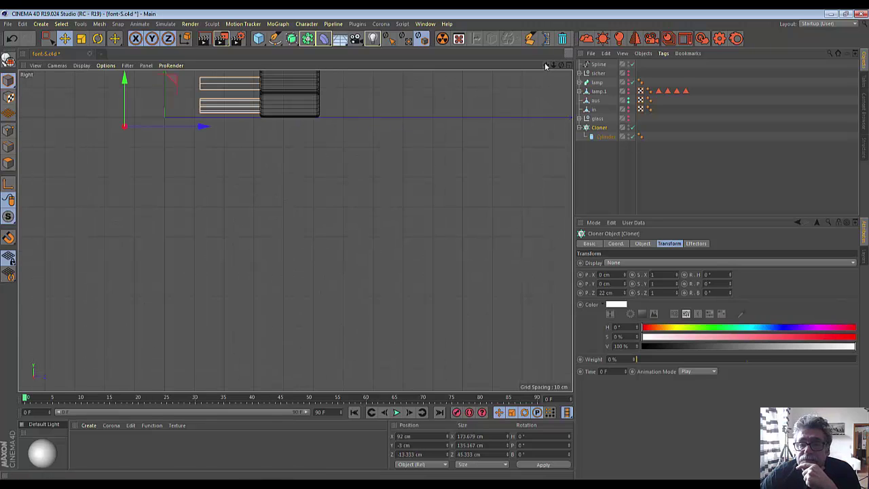
pyautogui.moveTo(545, 65); pyautogui.dragTo(611, 204)
pyautogui.scroll(2, 322, 155)
pyautogui.scroll(2, 323, 155)
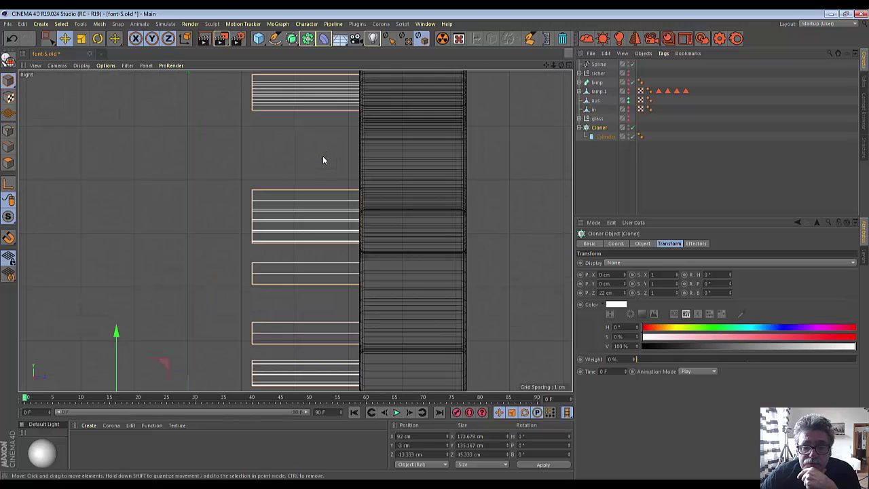
pyautogui.scroll(-5, 323, 161)
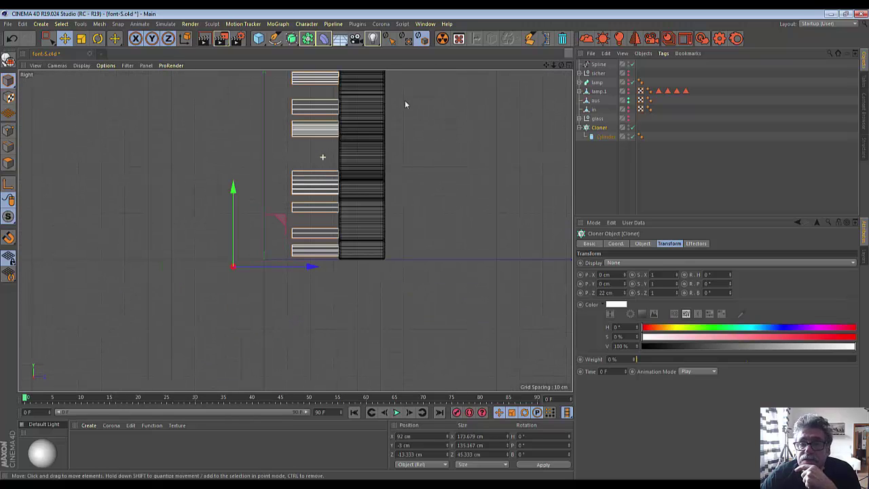
pyautogui.click(569, 65)
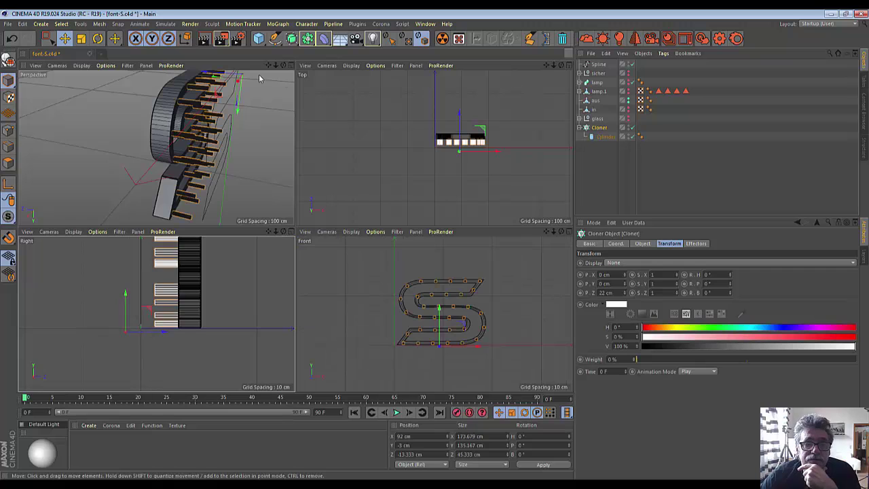
pyautogui.click(291, 65)
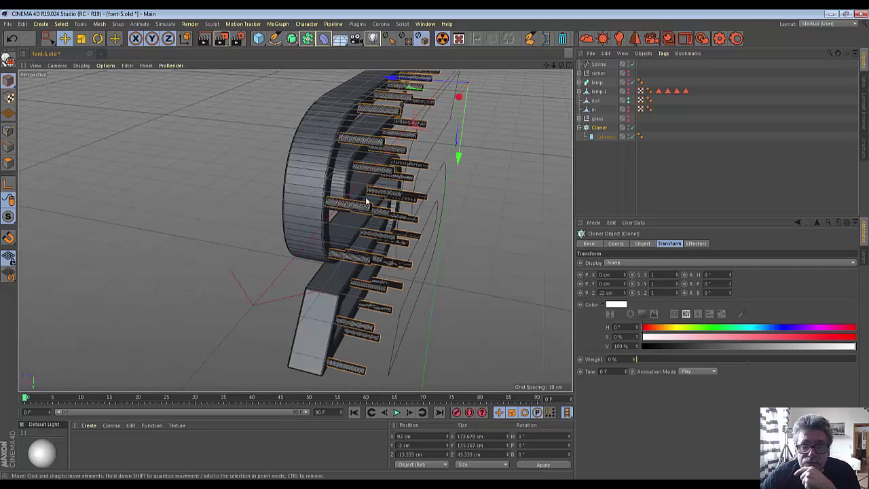
pyautogui.click(605, 188)
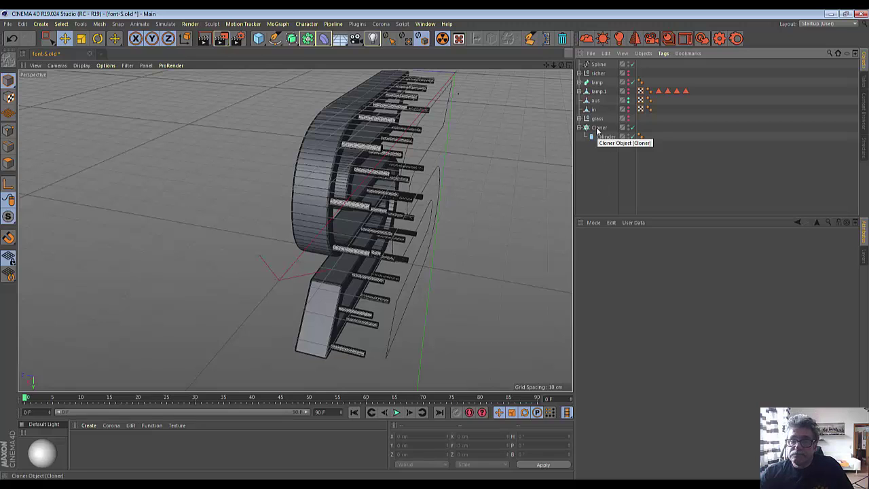
# - Duplicate the Cloner as Cloner.1 and test its cylinder radius, leaving it at 2 cm
pyautogui.moveTo(598, 131); pyautogui.dragTo(600, 148)
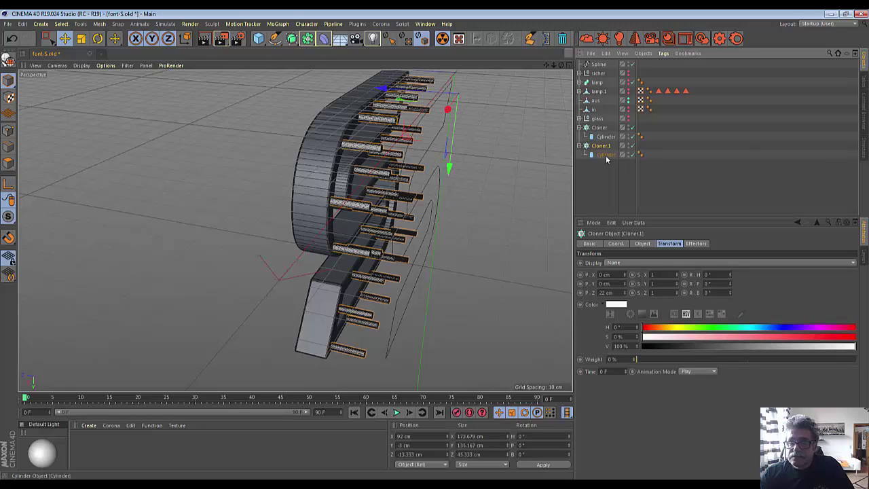
pyautogui.click(606, 155)
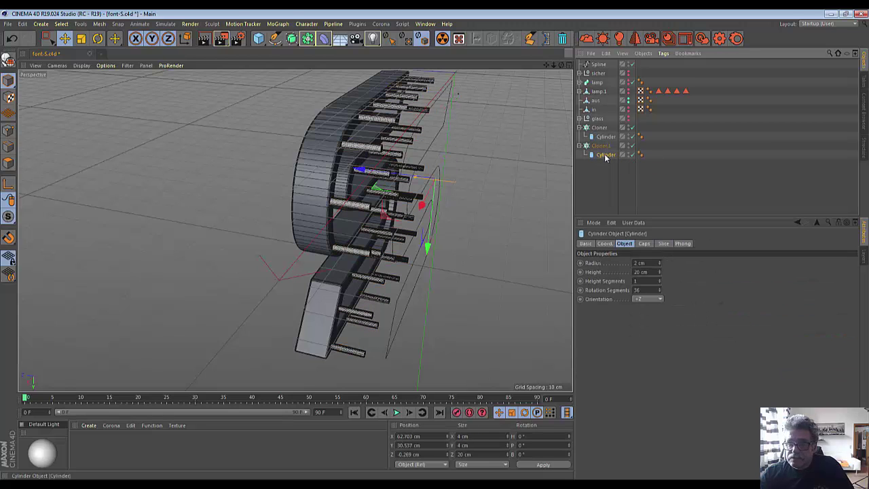
pyautogui.click(658, 263)
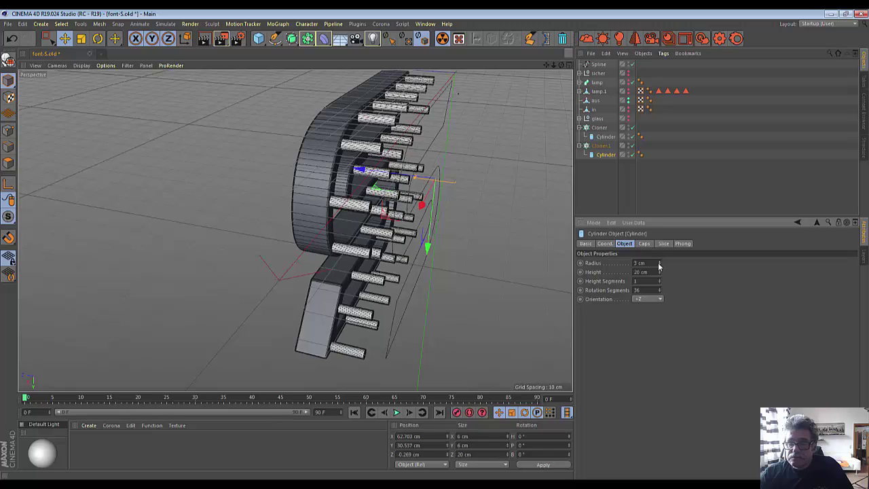
pyautogui.click(658, 266)
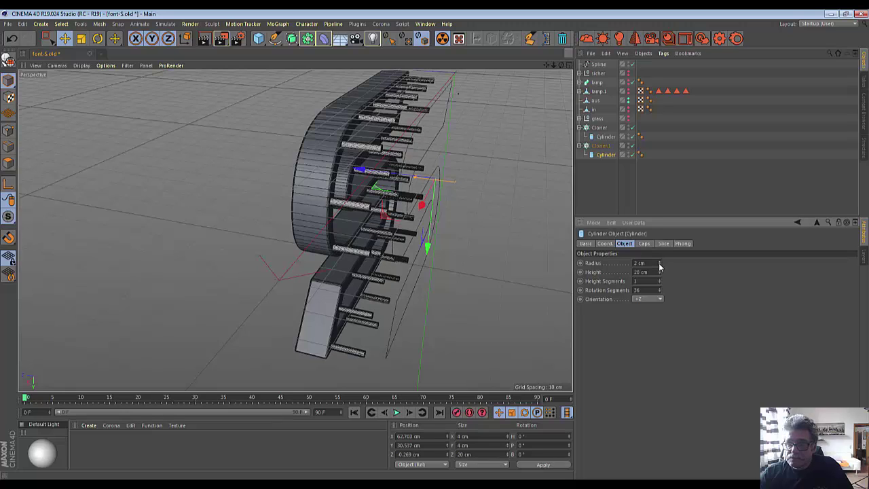
# - Try different radii on the original Cloner's cylinder, then reselect Cloner.1's cylinder
pyautogui.click(606, 137)
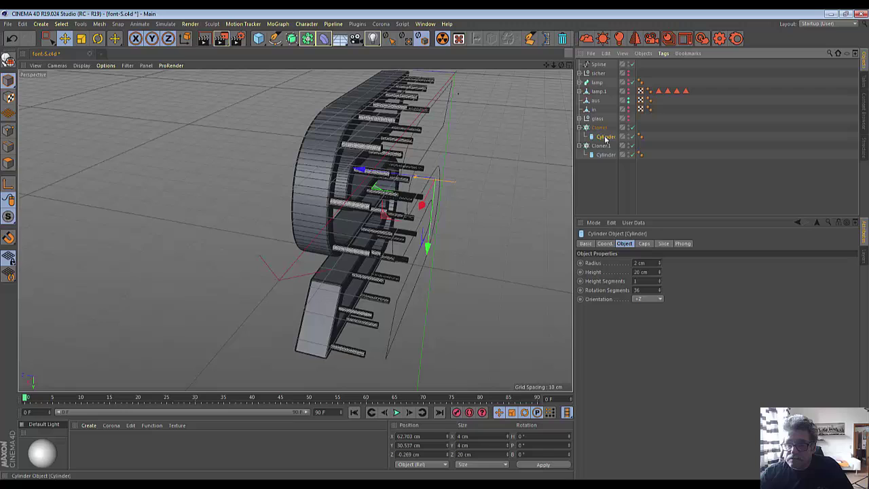
pyautogui.click(658, 263)
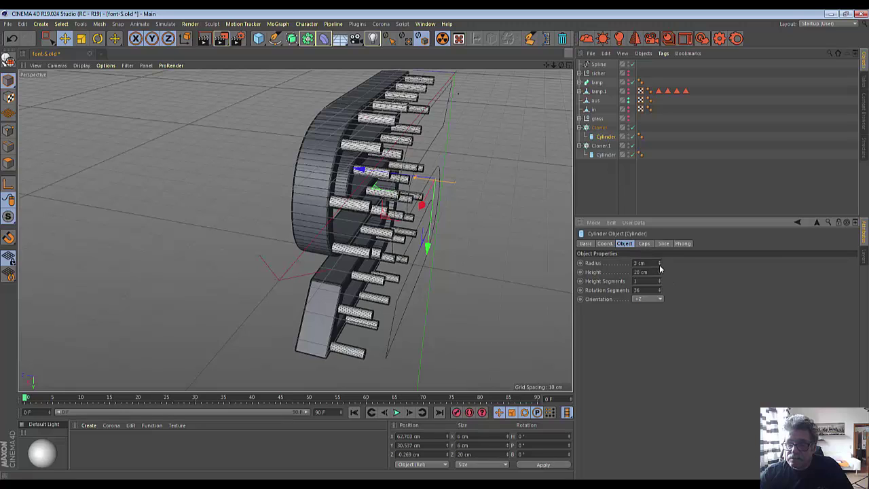
pyautogui.click(659, 266)
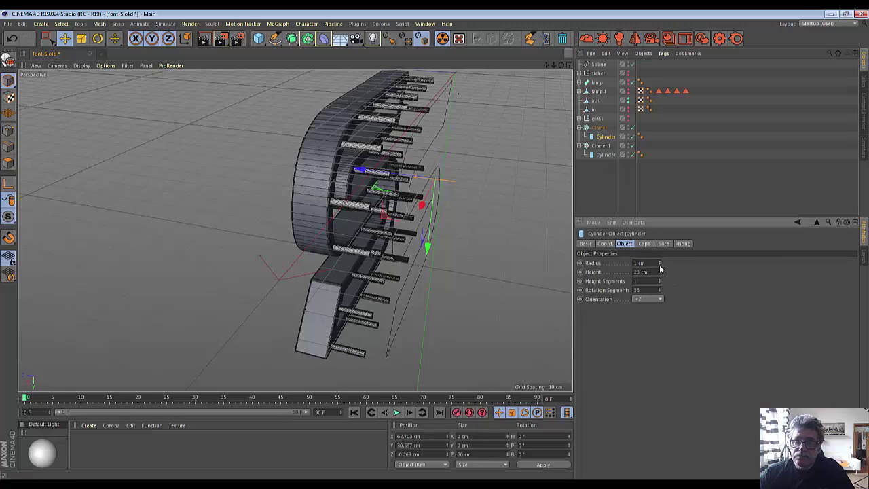
pyautogui.click(601, 146)
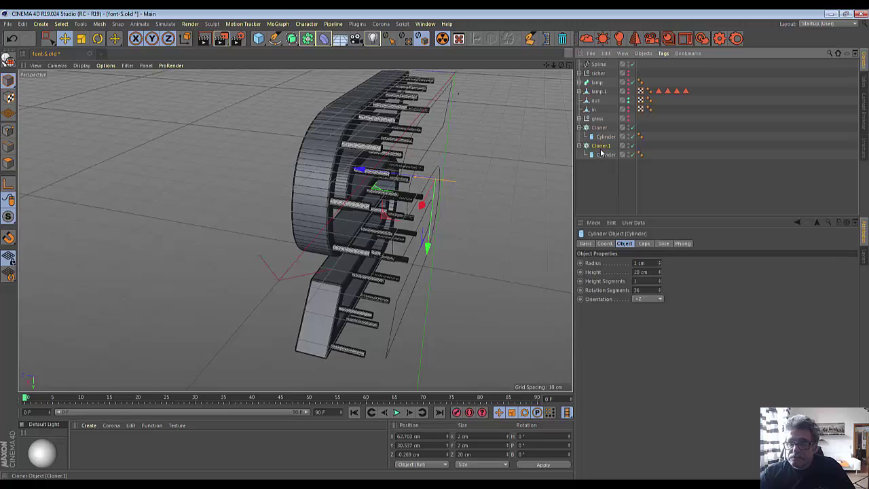
pyautogui.click(604, 155)
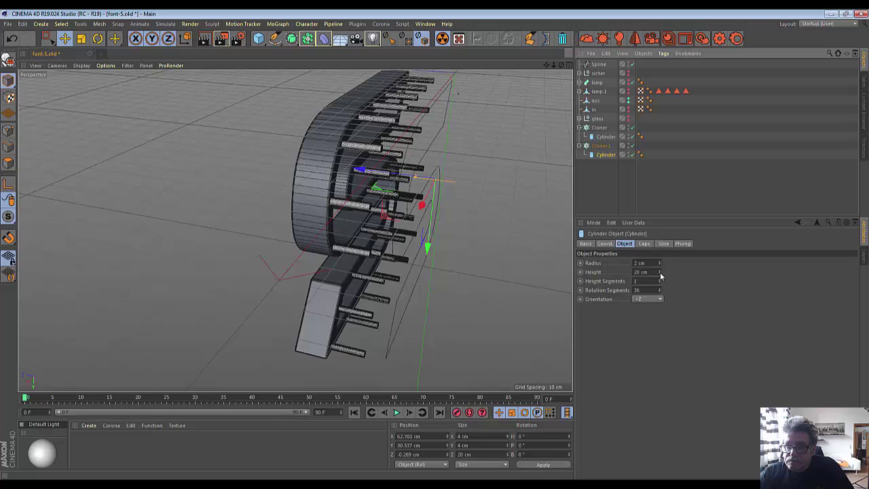
# - Shrink Cloner.1's cylinders into 1 cm-high discs and inspect the rod caps
pyautogui.moveTo(661, 273); pyautogui.dragTo(660, 319)
pyautogui.scroll(3, 344, 264)
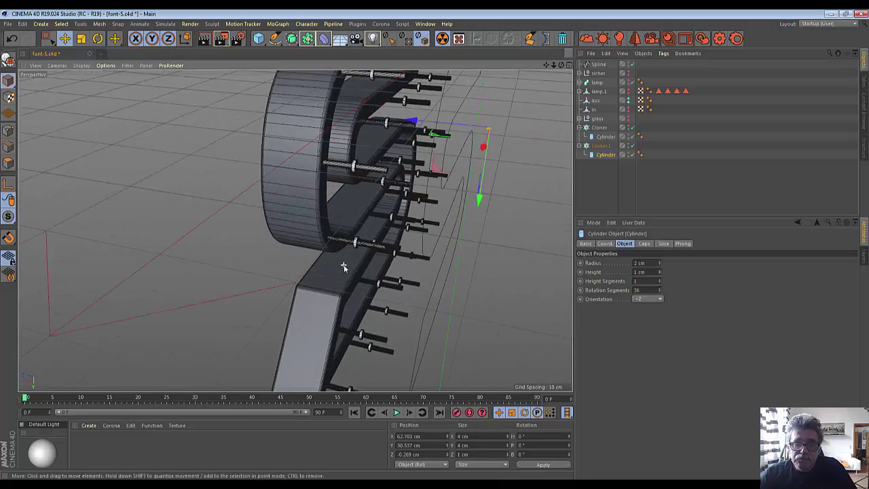
pyautogui.scroll(3, 343, 264)
pyautogui.scroll(4, 344, 264)
pyautogui.scroll(2, 342, 267)
pyautogui.scroll(3, 342, 267)
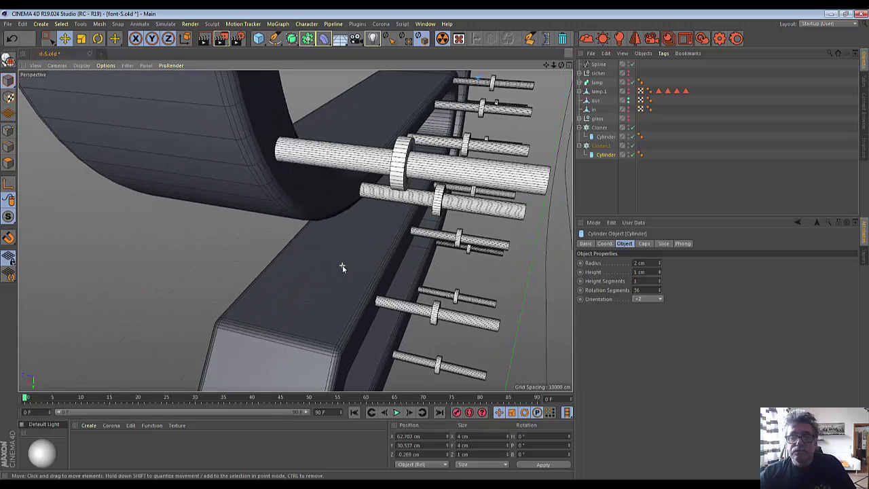
pyautogui.moveTo(562, 64); pyautogui.dragTo(477, 76)
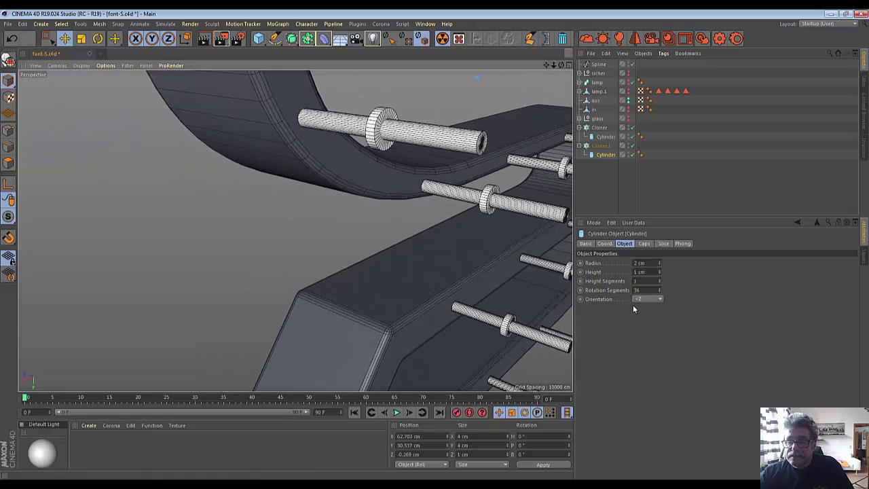
# - Offset Cloner.1's clones to about 31 cm along Z so heads sit at the rod ends
pyautogui.click(605, 146)
pyautogui.click(669, 244)
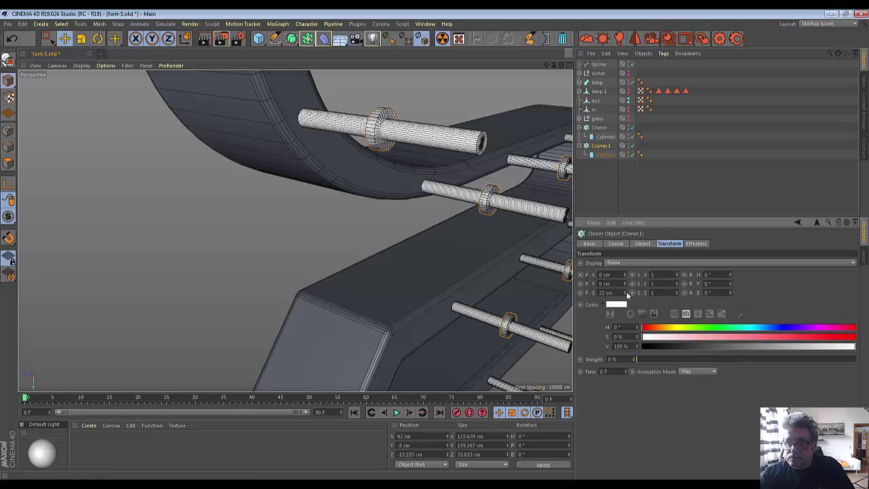
pyautogui.moveTo(627, 295); pyautogui.dragTo(627, 295)
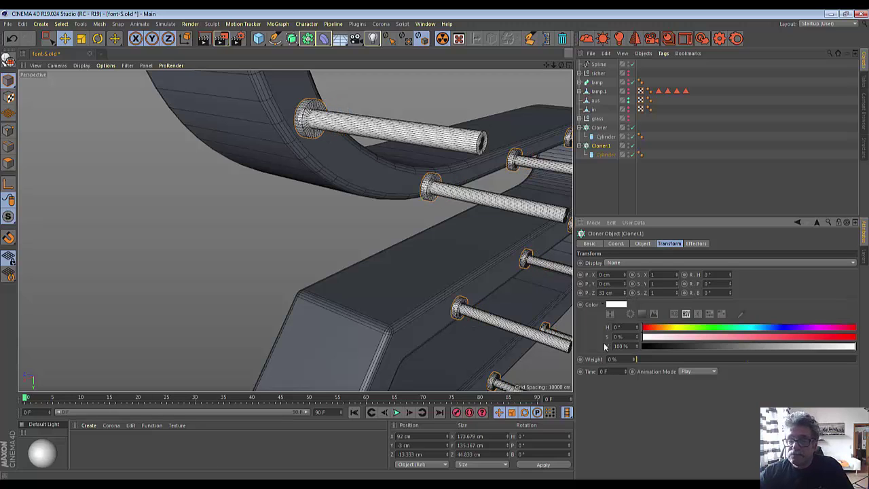
pyautogui.click(606, 154)
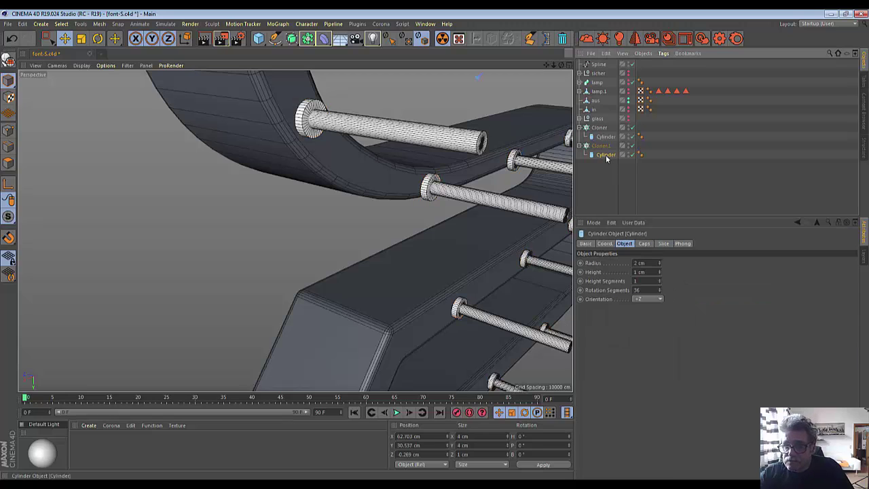
# - Enable fillets on the screw-head cylinder caps with 3 segments
pyautogui.click(644, 244)
pyautogui.keyDown('shift'); pyautogui.click(679, 243); pyautogui.keyUp('shift')
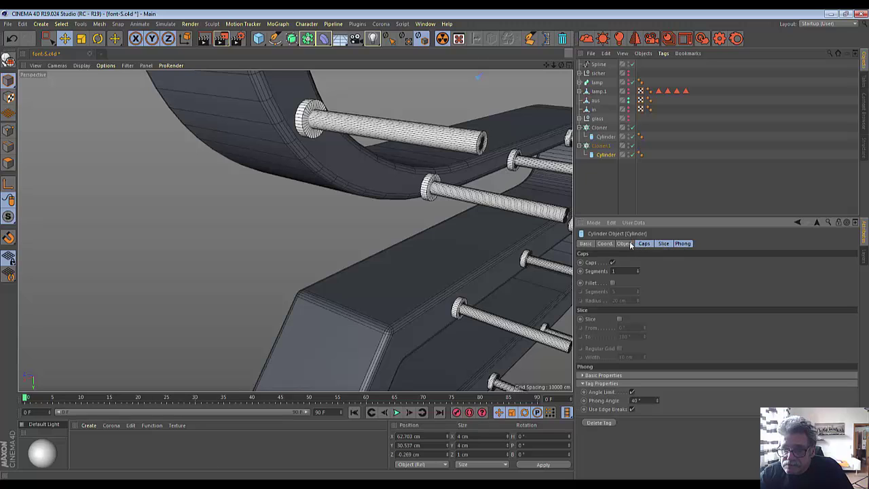
pyautogui.click(613, 283)
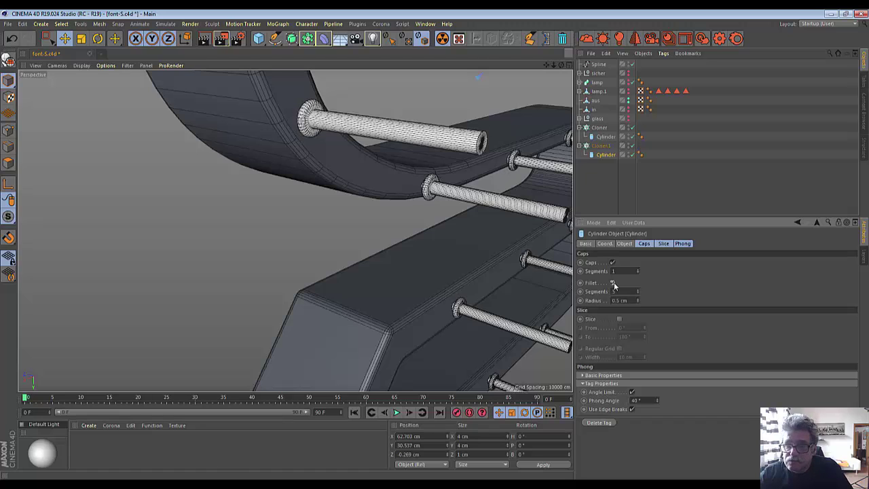
pyautogui.click(639, 291)
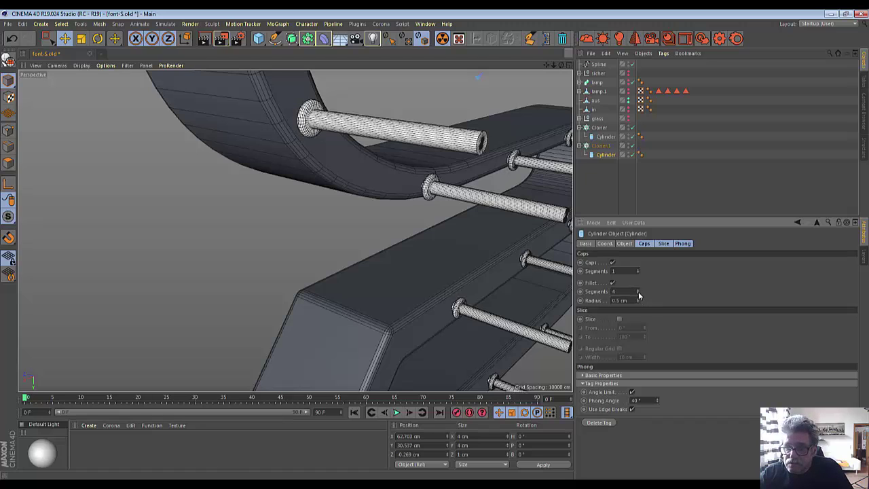
pyautogui.click(638, 291)
pyautogui.click(638, 291)
pyautogui.click(638, 290)
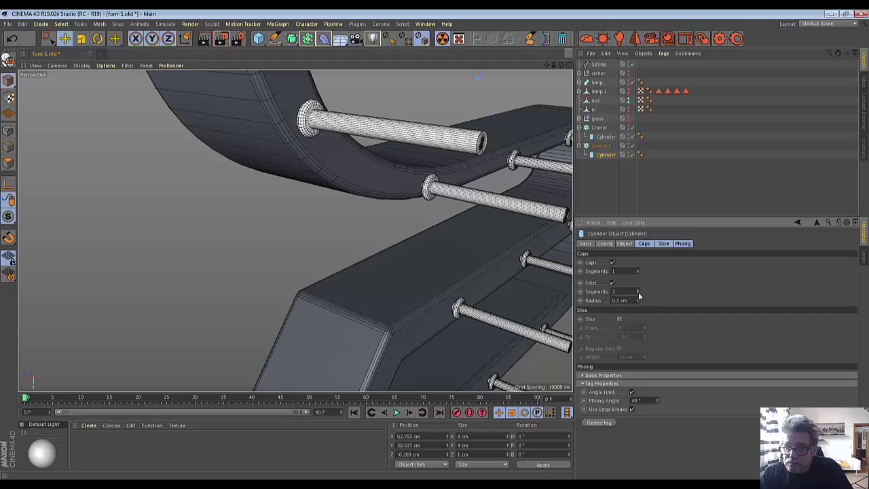
# - Set the fillet radius to 0.3 cm and orbit to inspect the rounded heads
pyautogui.click(638, 303)
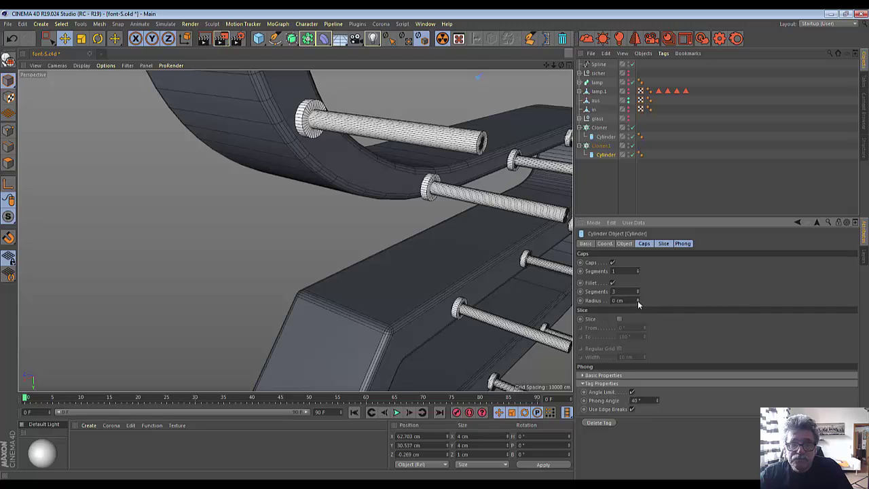
pyautogui.press('Return')
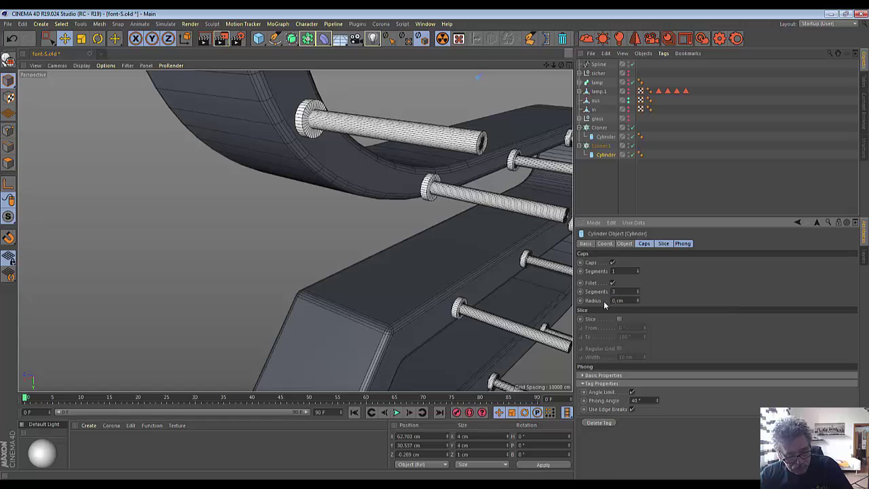
pyautogui.write('0.3')
pyautogui.press('Return')
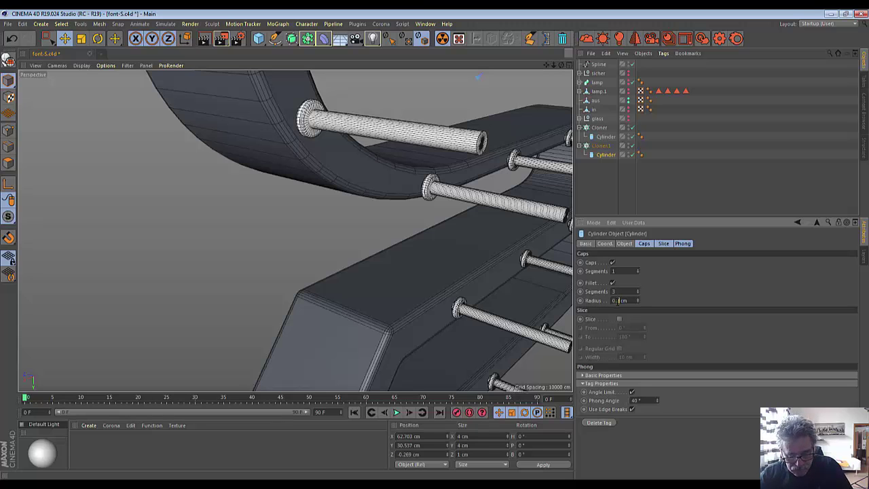
pyautogui.scroll(-1, 618, 302)
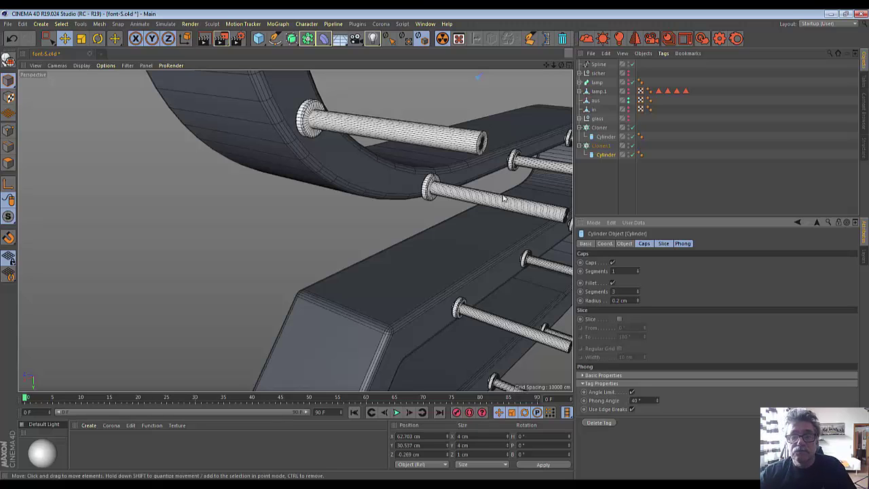
pyautogui.keyDown('alt'); pyautogui.moveTo(543, 225); pyautogui.dragTo(499, 197); pyautogui.keyUp('alt')
pyautogui.scroll(2, 498, 197)
pyautogui.scroll(2, 498, 197)
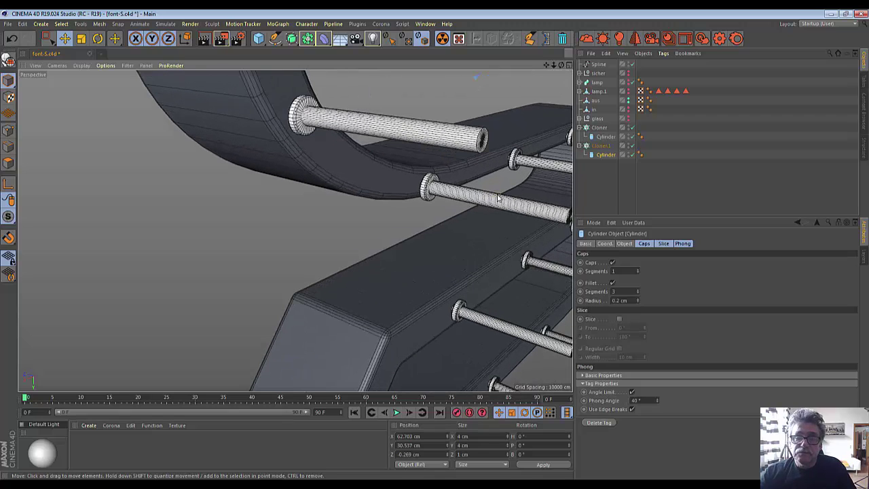
# - Select Cloner.1 and try clone Z offsets between 30.4 and 32 cm
pyautogui.moveTo(561, 66)
pyautogui.mouseDown()
pyautogui.moveTo(475, 76)
pyautogui.moveTo(538, 78)
pyautogui.mouseUp()
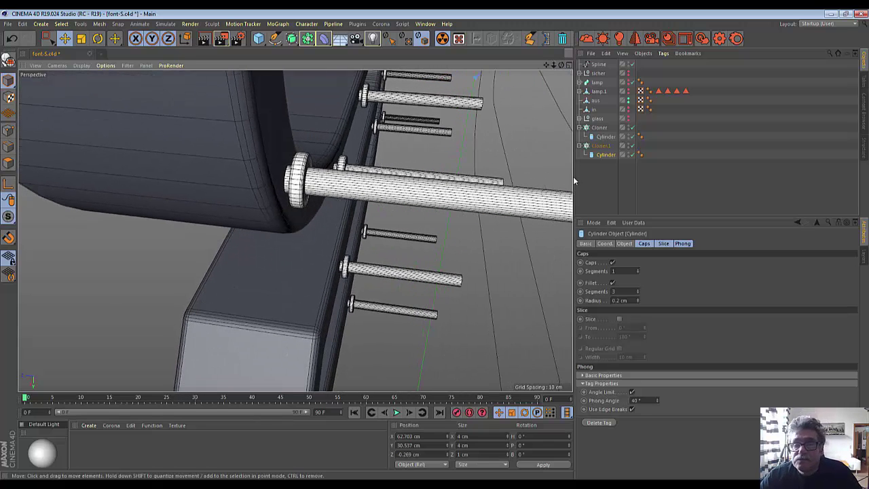
pyautogui.click(601, 145)
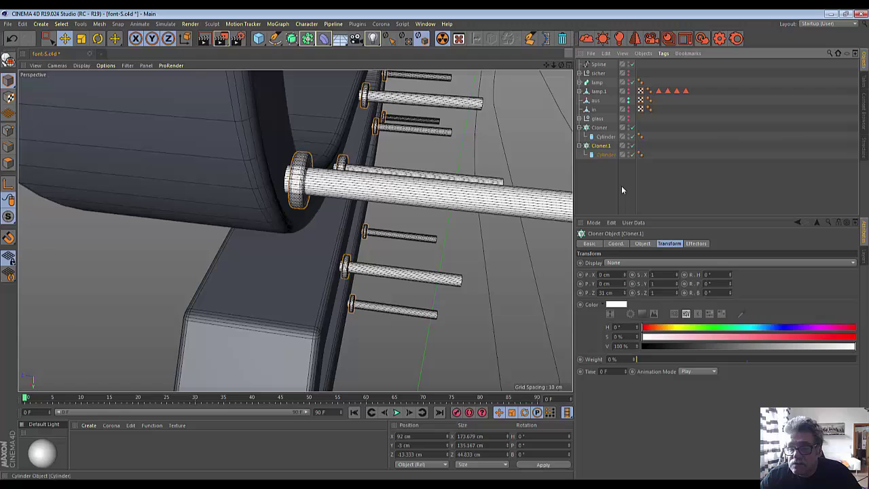
pyautogui.click(626, 292)
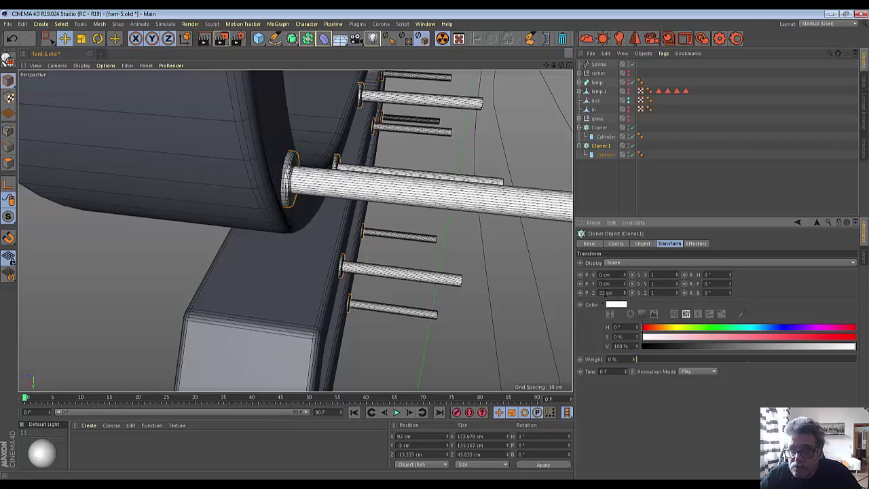
pyautogui.hotkey('ctrl', 'z')
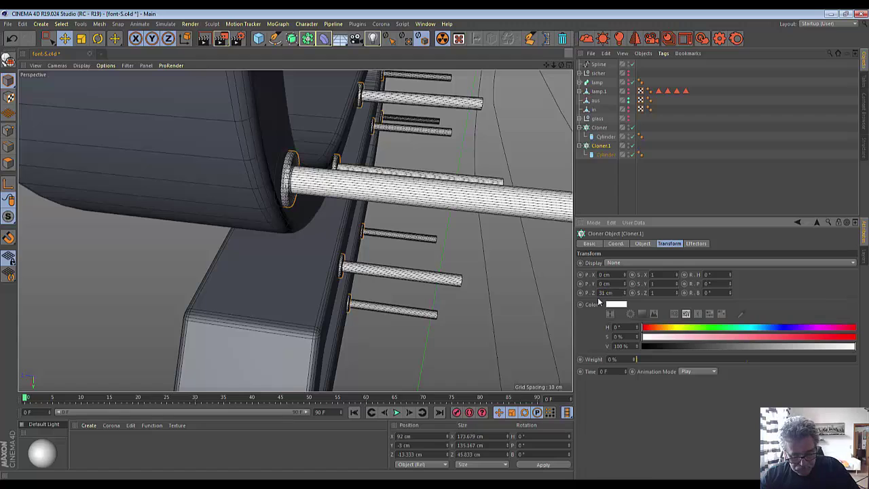
pyautogui.hotkey('ctrl', 'z')
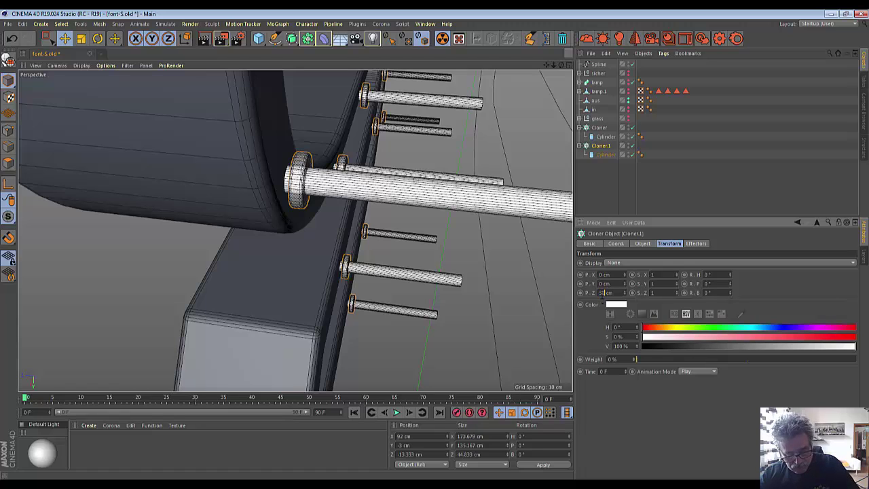
pyautogui.hotkey('ctrl', 'z')
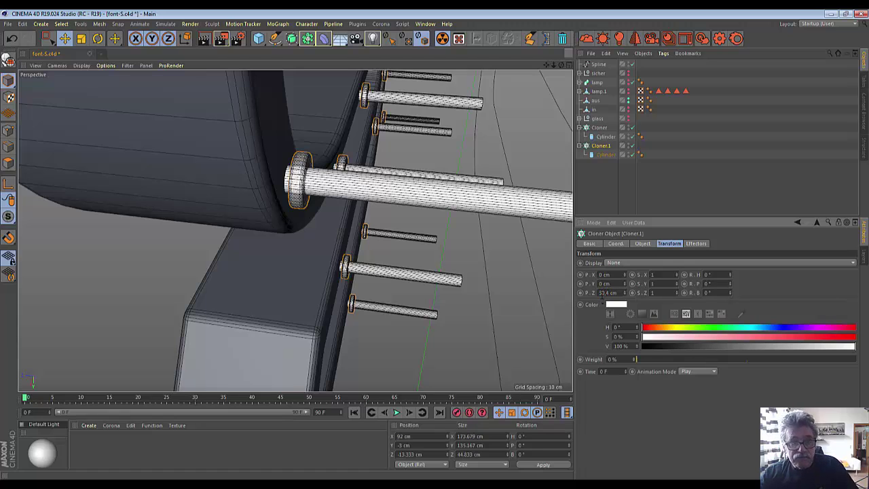
pyautogui.hotkey('ctrl', 'z')
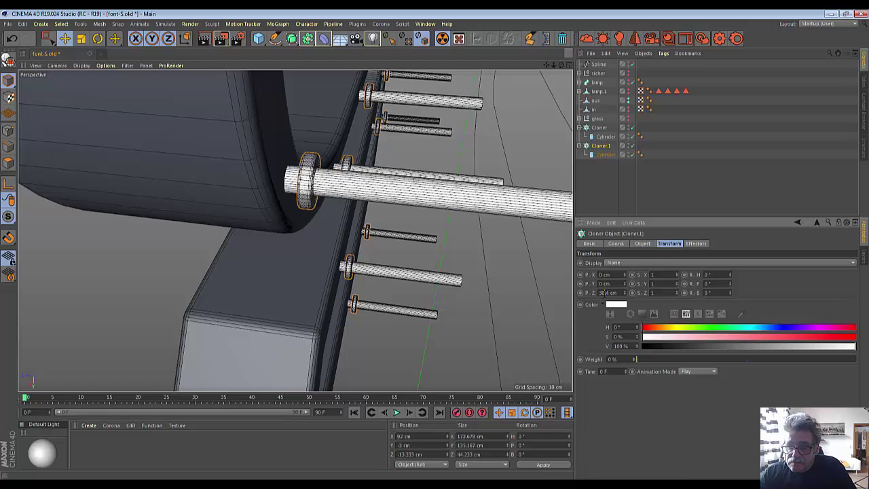
# - Set the clone offset to 31.4, fine-tune it to 31.5 cm, and check all rods
pyautogui.write('31.4')
pyautogui.press('Return')
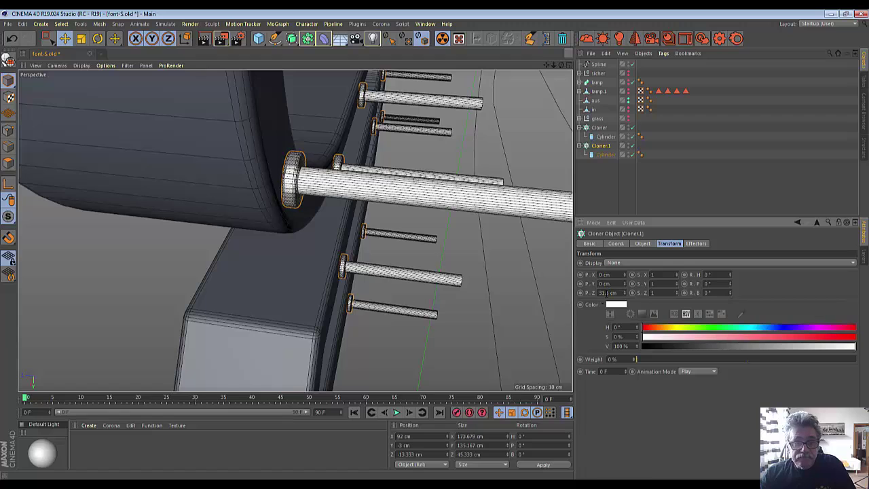
pyautogui.moveTo(624, 292); pyautogui.dragTo(624, 288)
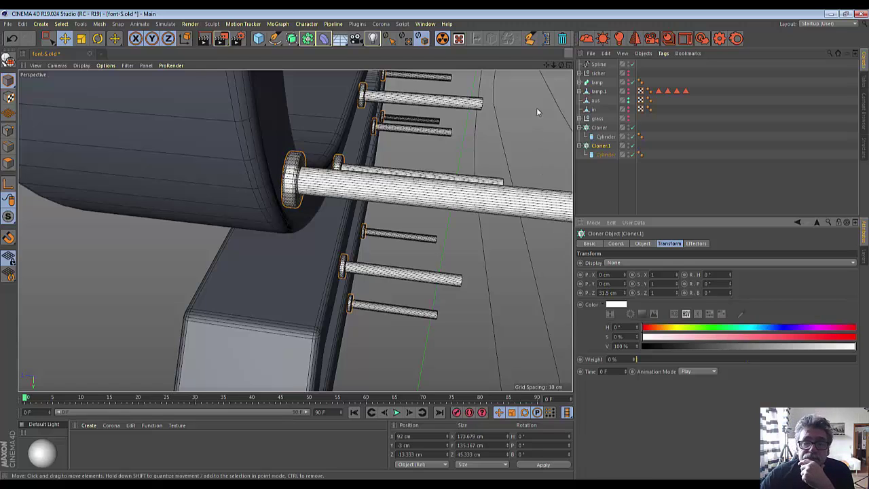
pyautogui.moveTo(561, 65); pyautogui.dragTo(516, 95)
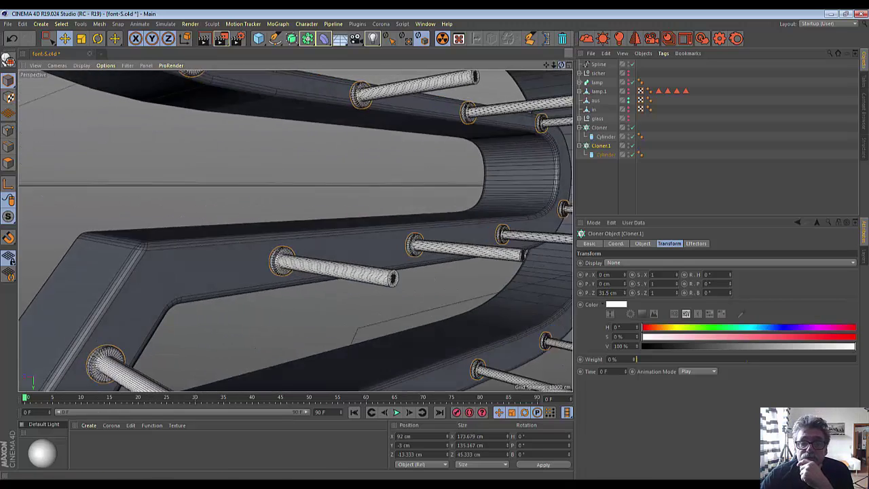
pyautogui.moveTo(561, 65); pyautogui.dragTo(561, 68)
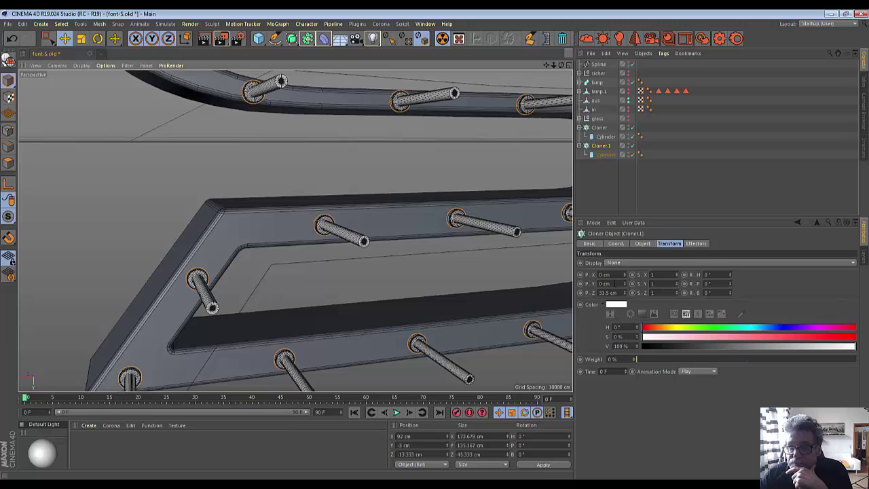
# - Change the screw-head cylinder's radius, entering 1,5, and view the rods along the curve
pyautogui.click(600, 156)
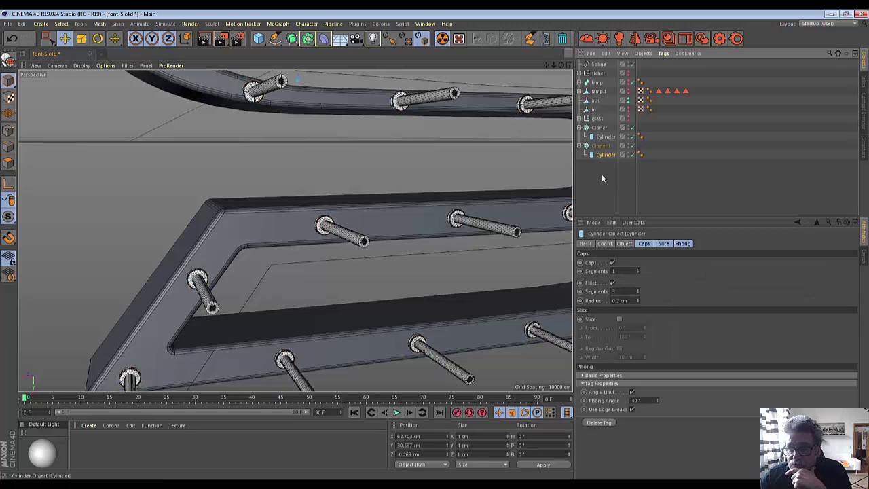
pyautogui.click(624, 244)
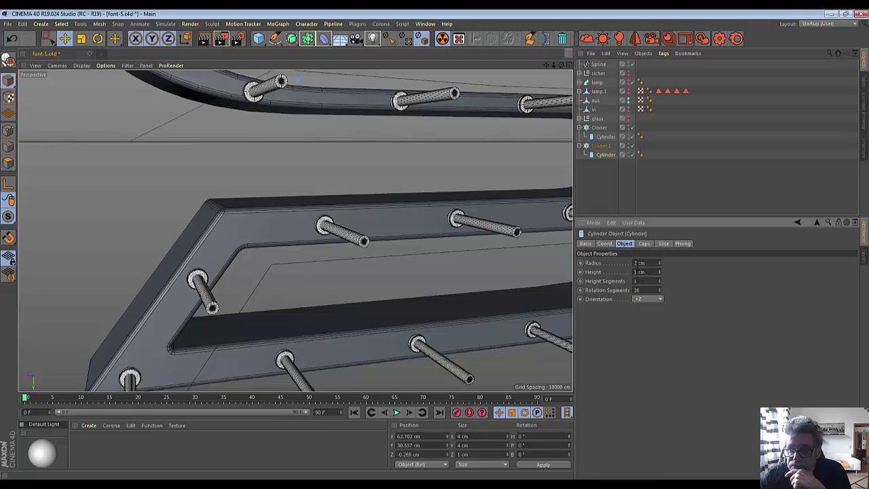
pyautogui.doubleClick(636, 263)
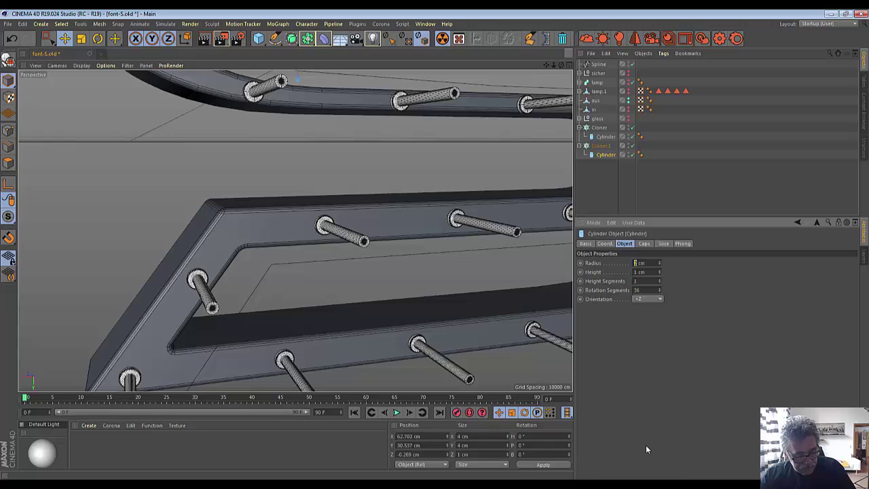
pyautogui.write('1,5')
pyautogui.press('Return')
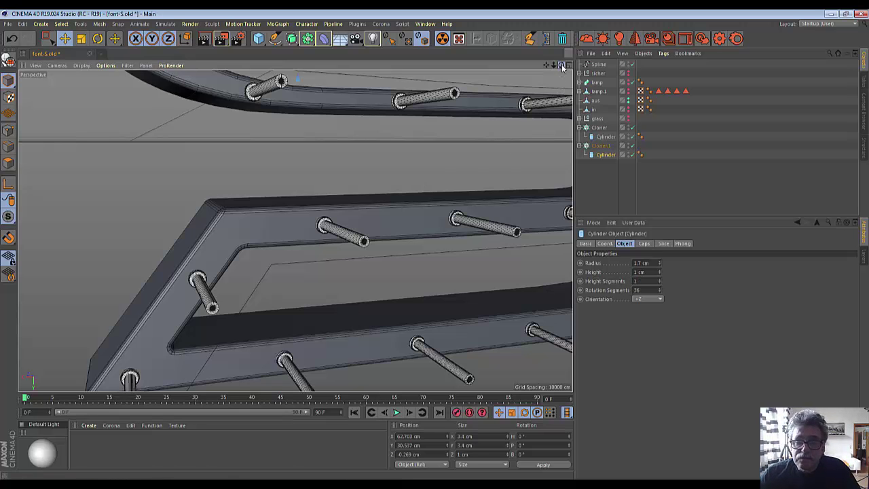
pyautogui.moveTo(560, 64)
pyautogui.mouseDown()
pyautogui.moveTo(536, 74)
pyautogui.moveTo(563, 227)
pyautogui.mouseUp()
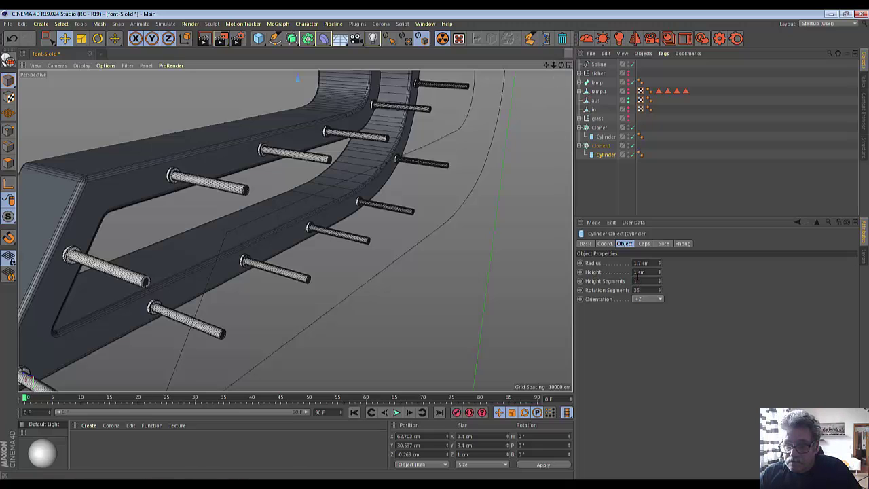
# - Set the screw-head cylinder height to 0.8 cm and inspect the rods along the letter
pyautogui.write('0')
pyautogui.press('Return')
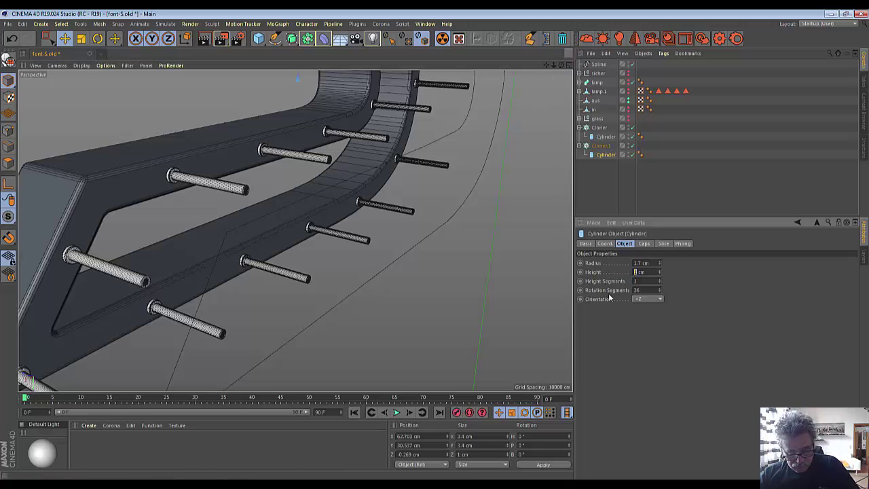
pyautogui.write('0.8')
pyautogui.press('Return')
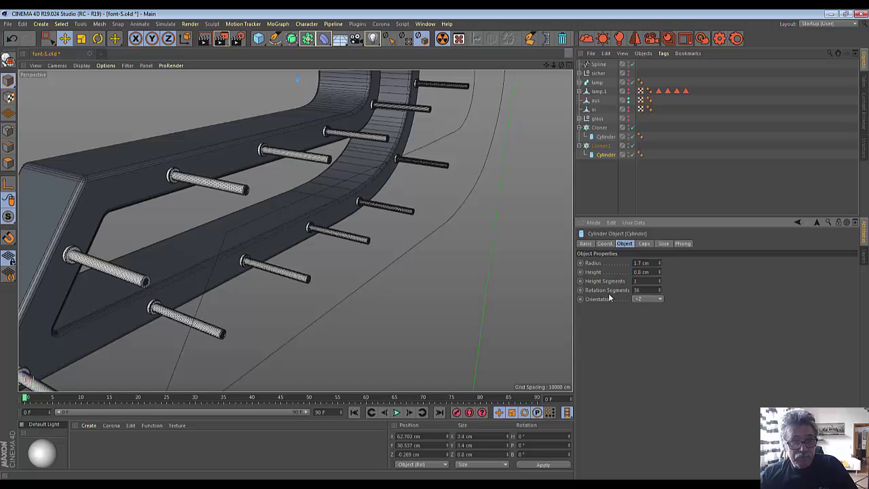
pyautogui.keyDown('alt'); pyautogui.moveTo(374, 293); pyautogui.dragTo(368, 295); pyautogui.keyUp('alt')
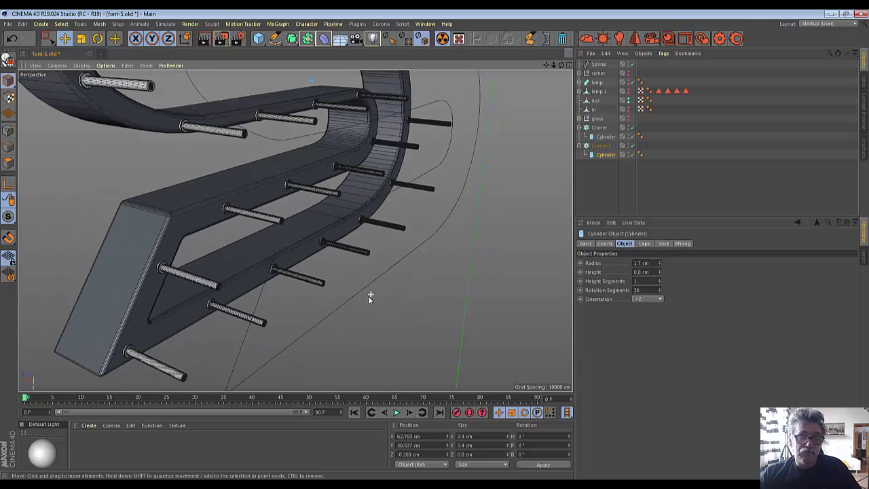
pyautogui.scroll(2, 368, 296)
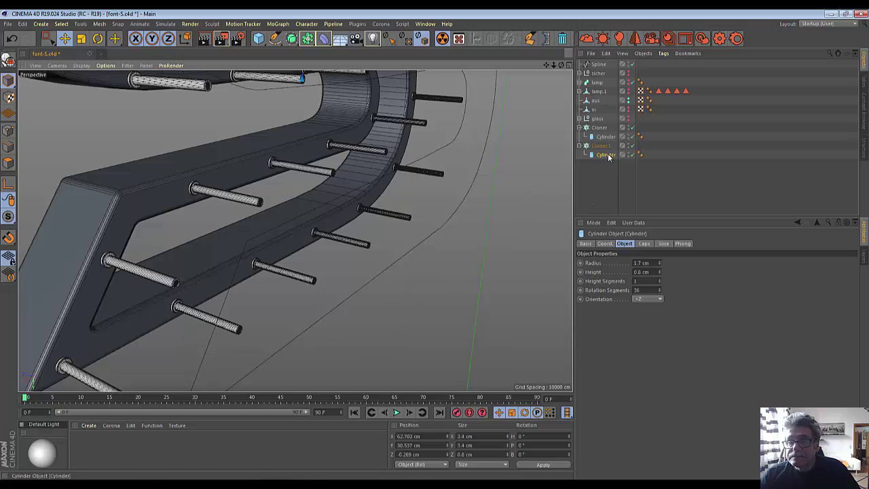
pyautogui.press('F9')
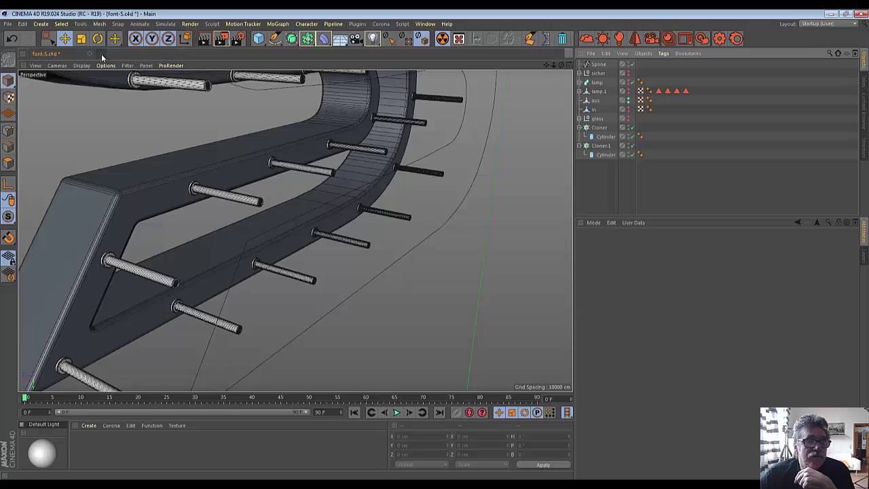
# - Open a new document, add a default 100 cm Sphere, and switch to four viewports
pyautogui.click(101, 54)
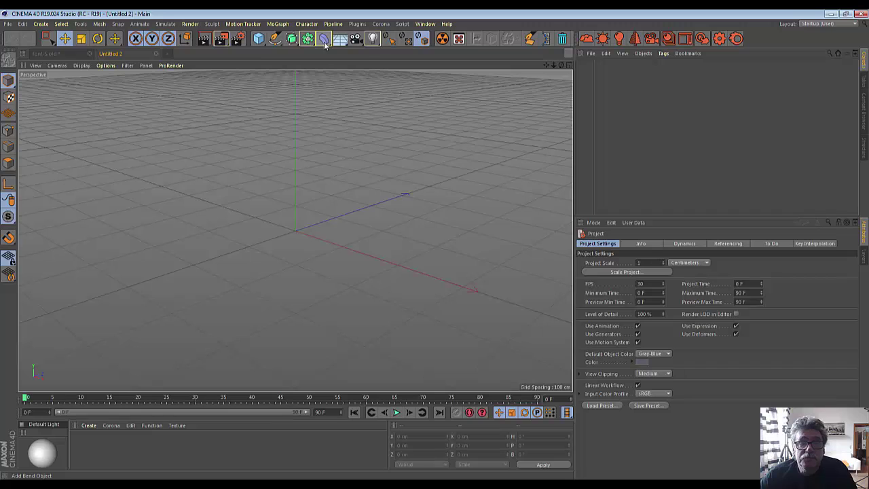
pyautogui.click(258, 44)
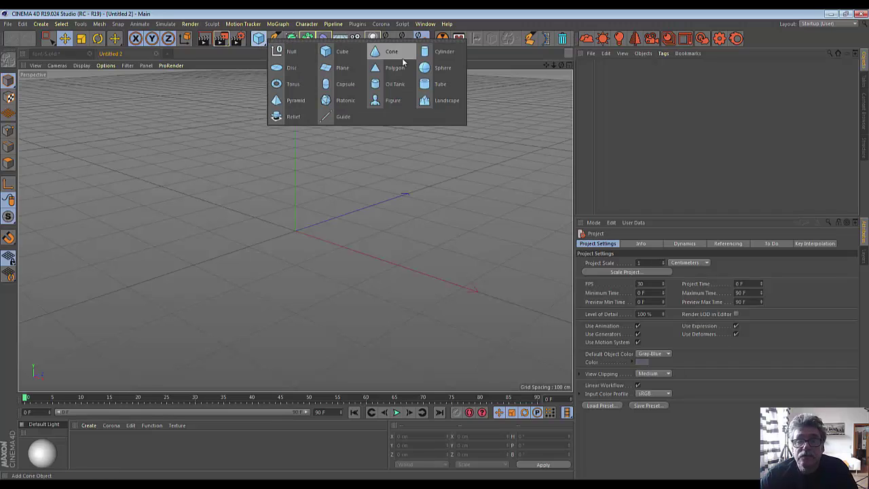
pyautogui.click(424, 69)
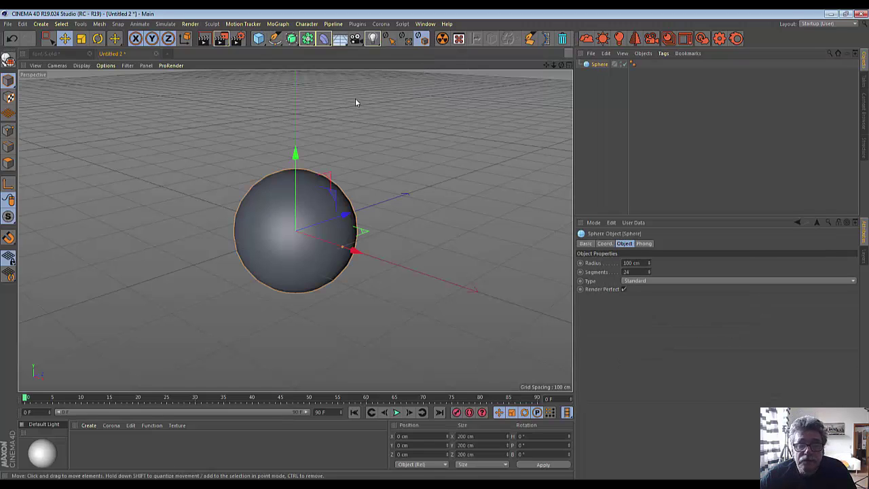
pyautogui.click(570, 66)
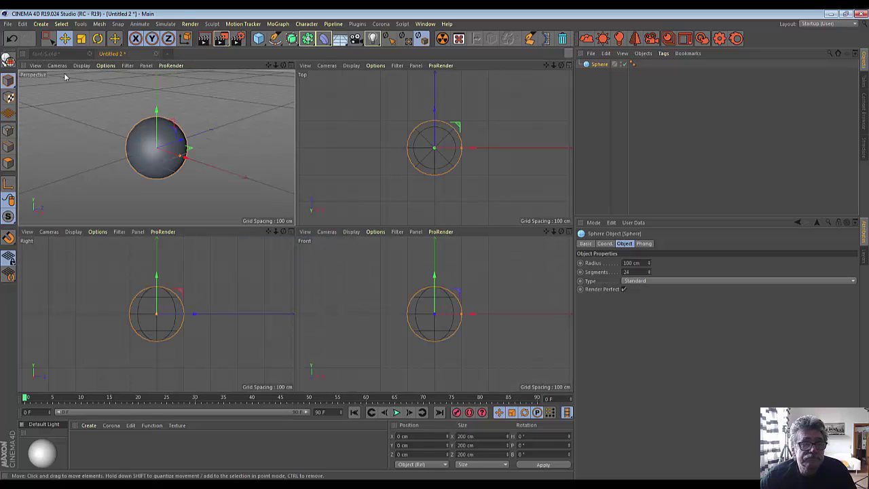
# - Make the sphere editable and switch to rectangle selection in Polygons mode
pyautogui.click(8, 60)
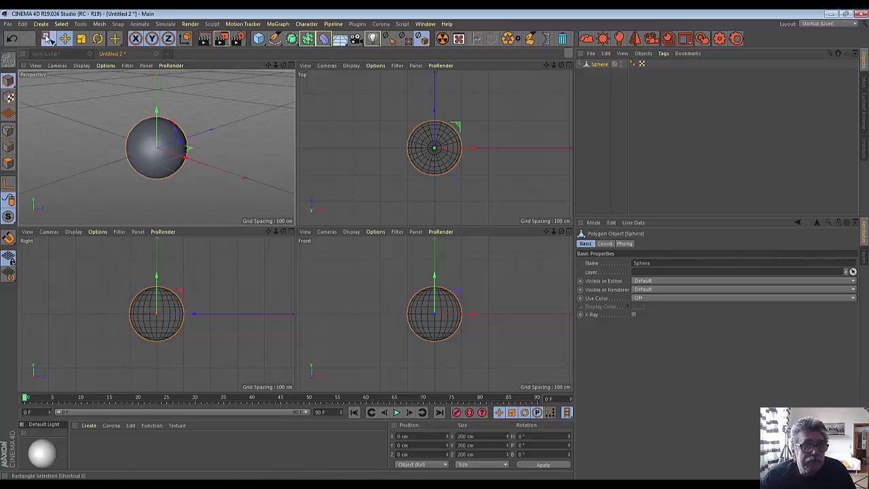
pyautogui.click(46, 39)
pyautogui.click(95, 68)
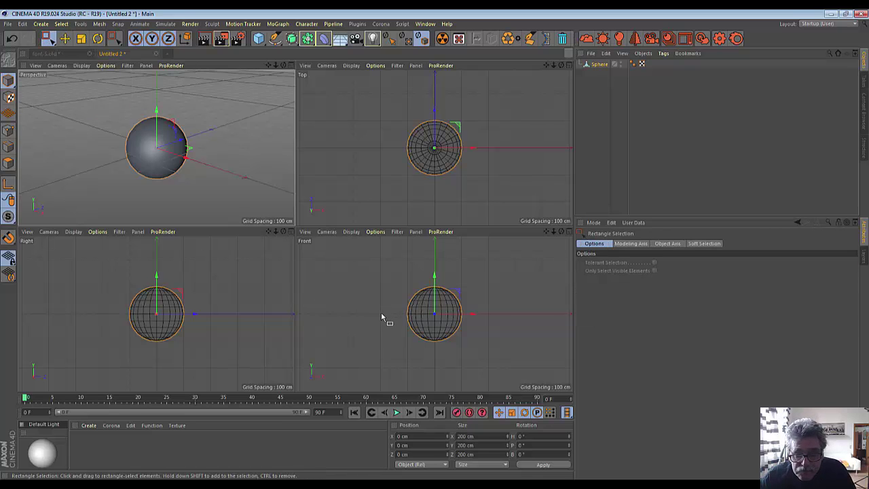
pyautogui.click(8, 163)
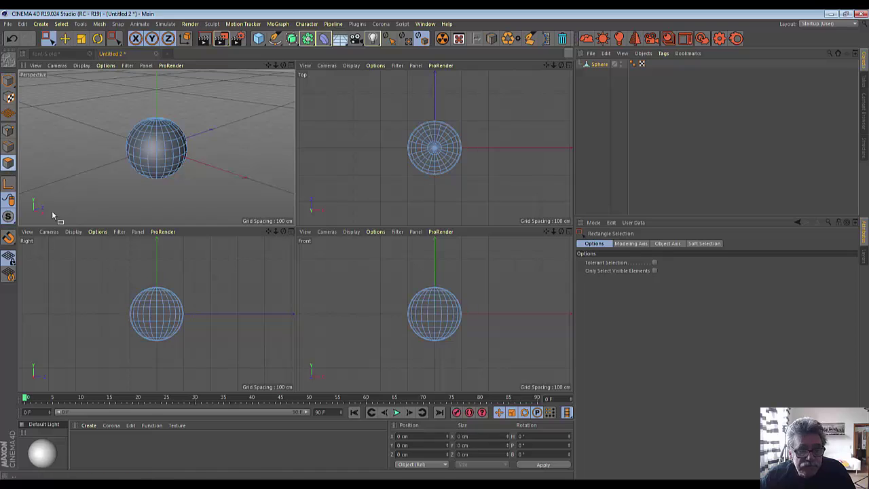
# - Delete the sphere's lower half and bottom polygon ring, then return to single Perspective view
pyautogui.moveTo(379, 317); pyautogui.dragTo(546, 375)
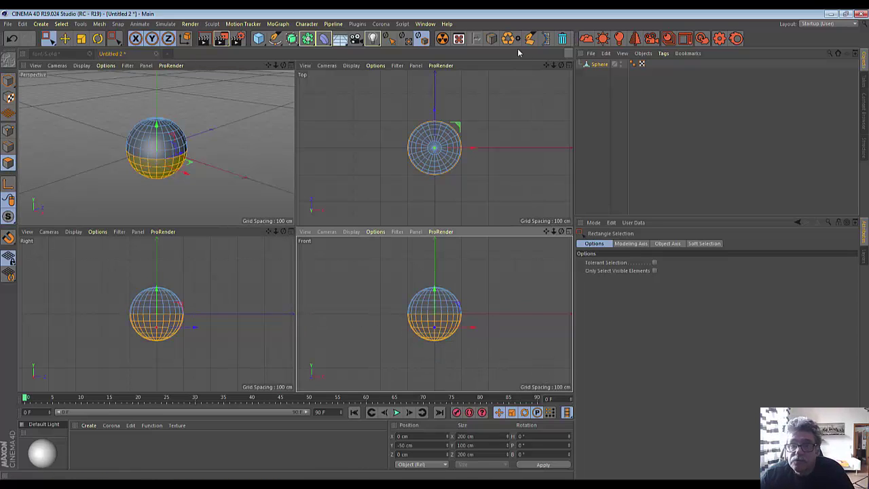
pyautogui.press('Delete')
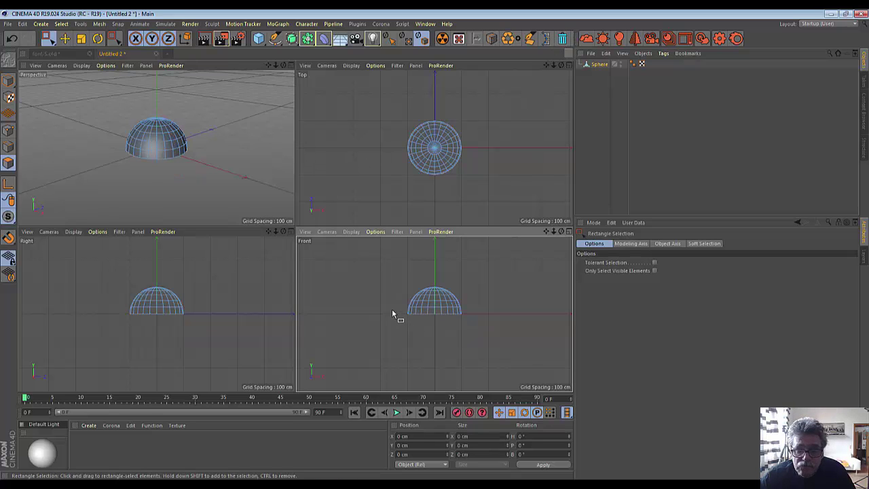
pyautogui.moveTo(392, 304); pyautogui.dragTo(484, 370)
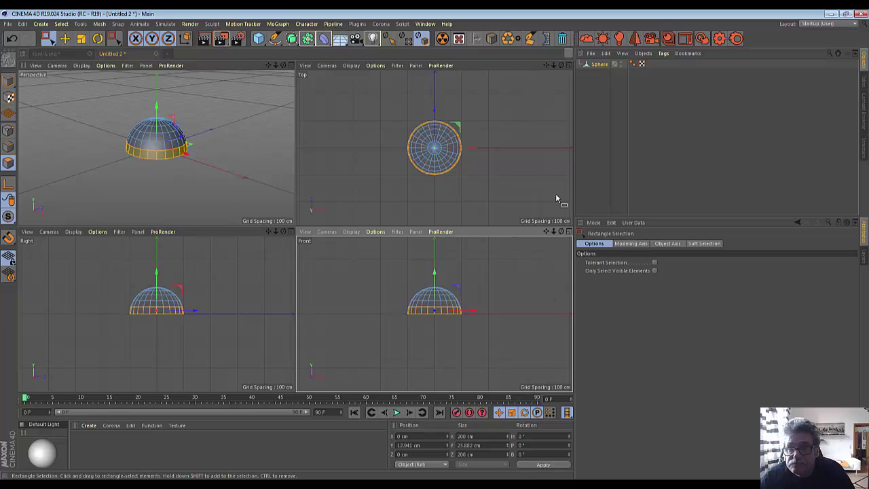
pyautogui.click(562, 39)
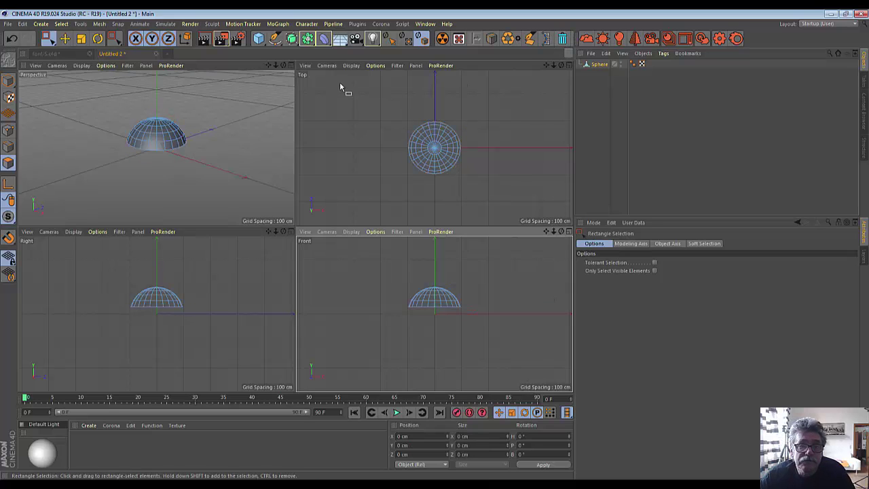
pyautogui.middleClick(294, 88)
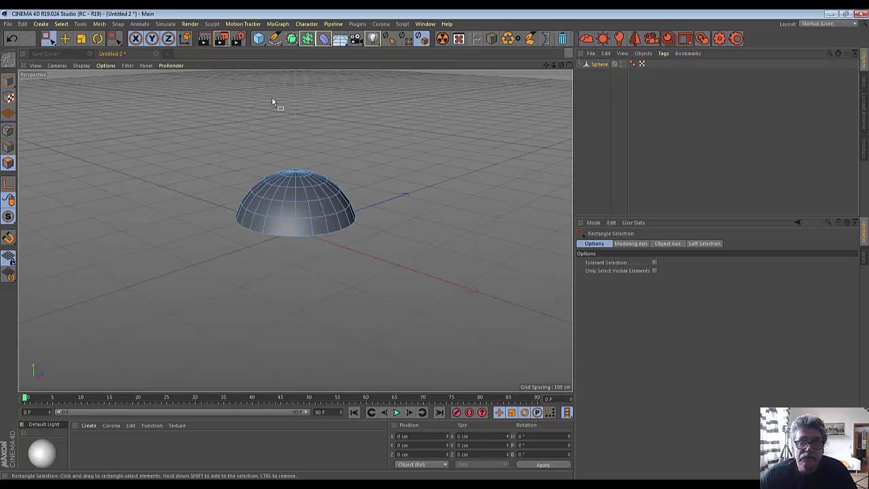
# - Add a Cylinder with 128 cm radius and 18 cm height, raised under the dome
pyautogui.click(259, 38)
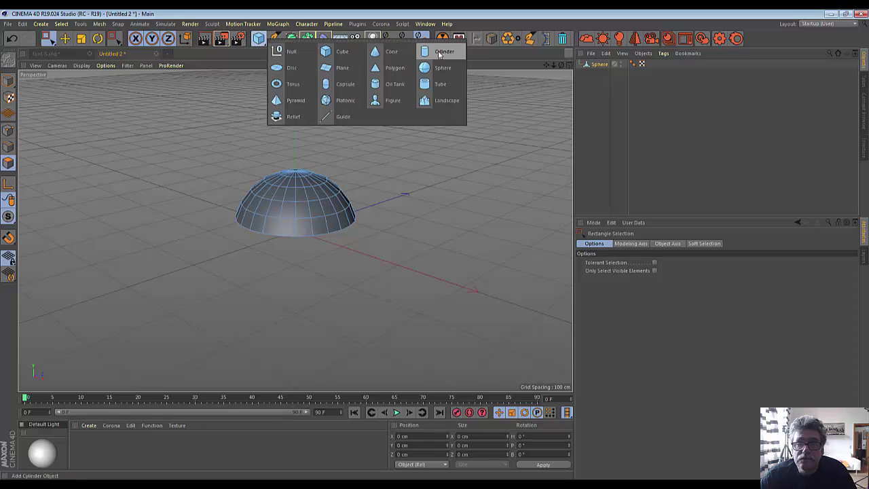
pyautogui.click(425, 54)
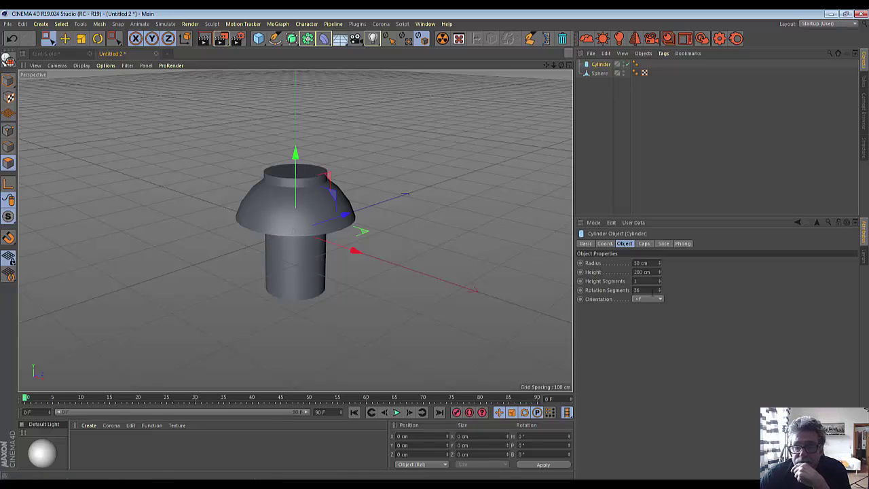
pyautogui.moveTo(660, 263); pyautogui.dragTo(709, 262)
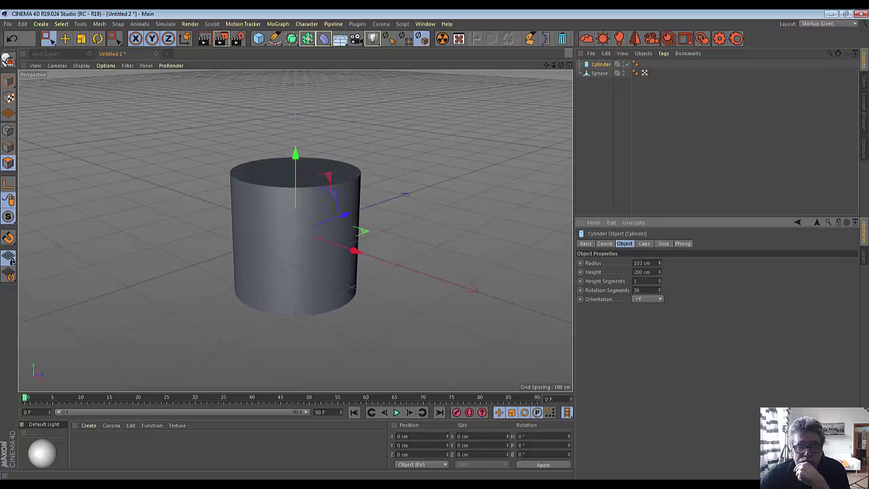
pyautogui.moveTo(659, 271); pyautogui.dragTo(537, 271)
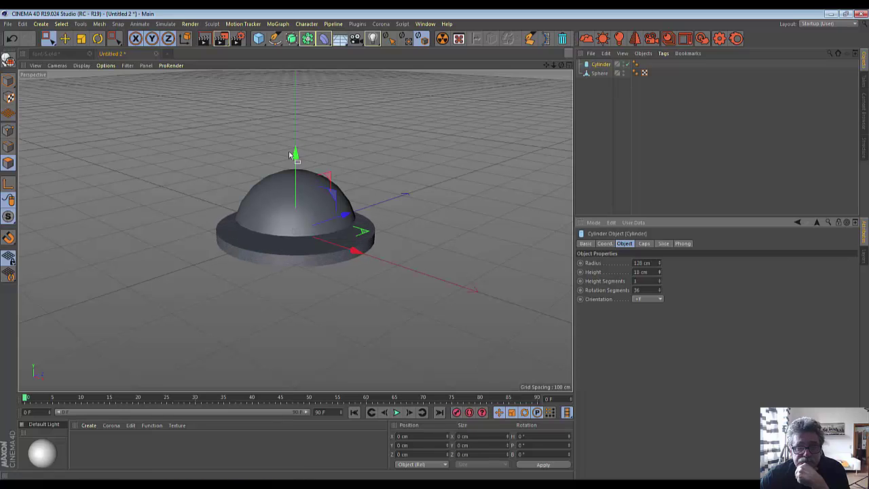
pyautogui.moveTo(295, 155); pyautogui.dragTo(311, 140)
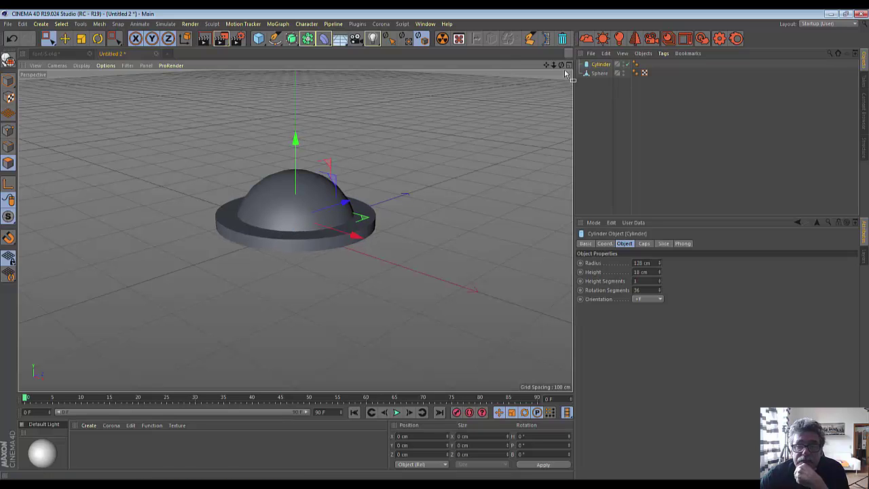
pyautogui.moveTo(563, 65); pyautogui.dragTo(562, 71)
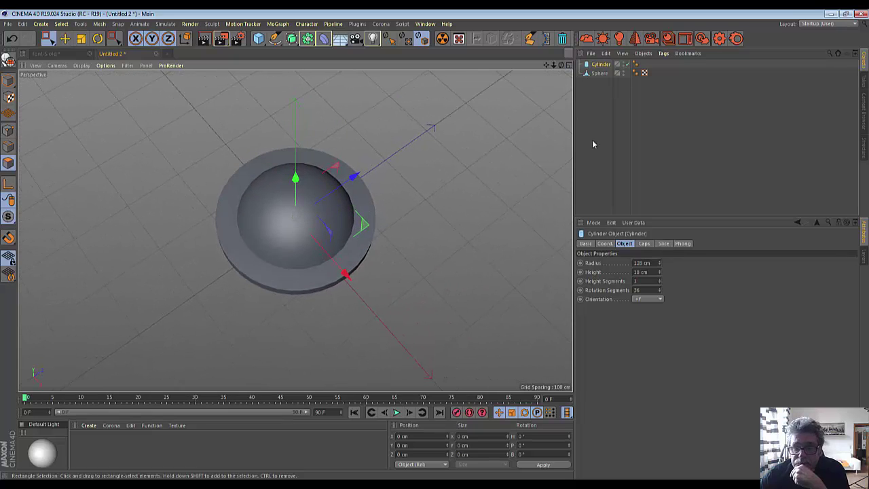
# - Enable cap fillets on the cylinder with 3 segments and a 5 cm radius
pyautogui.click(644, 244)
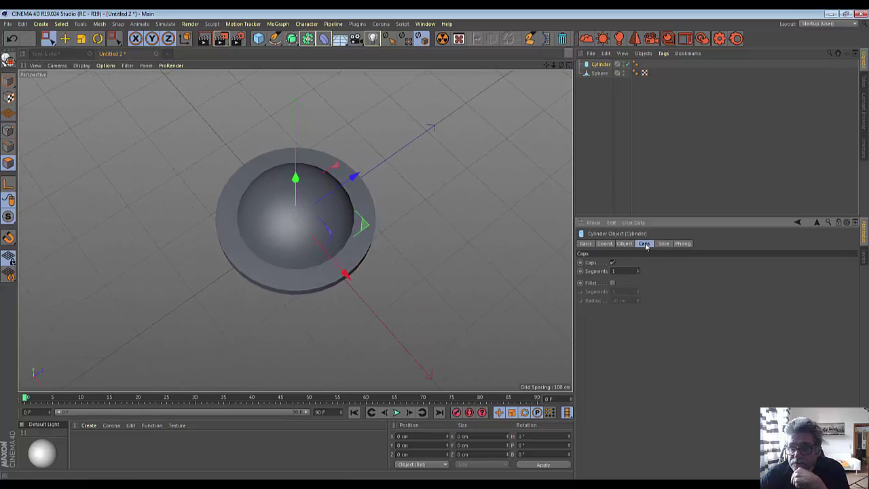
pyautogui.click(612, 283)
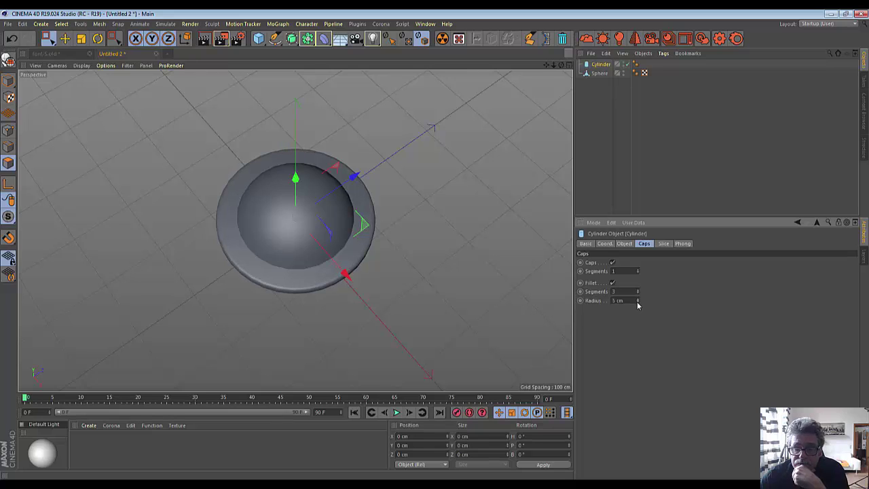
pyautogui.click(638, 301)
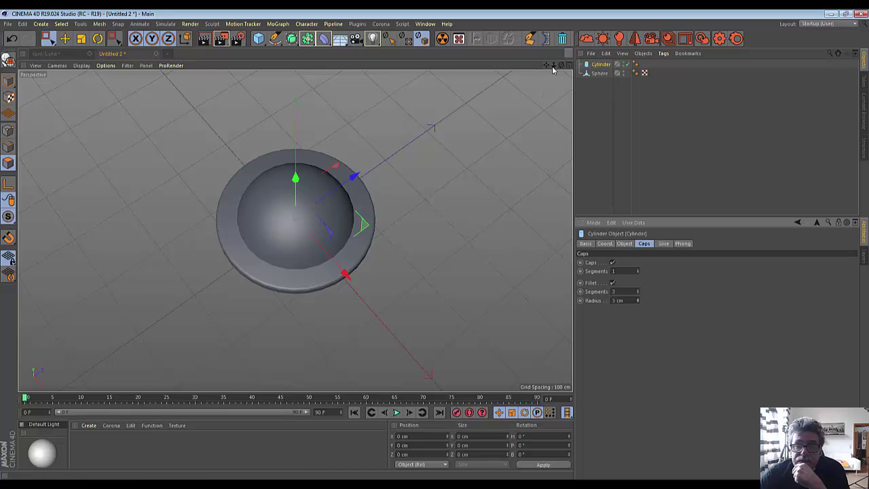
pyautogui.moveTo(561, 65); pyautogui.dragTo(564, 34)
pyautogui.moveTo(296, 218)
pyautogui.keyDown('alt'); pyautogui.mouseDown()
pyautogui.moveTo(545, 70)
pyautogui.moveTo(550, 89)
pyautogui.mouseUp(); pyautogui.keyUp('alt')
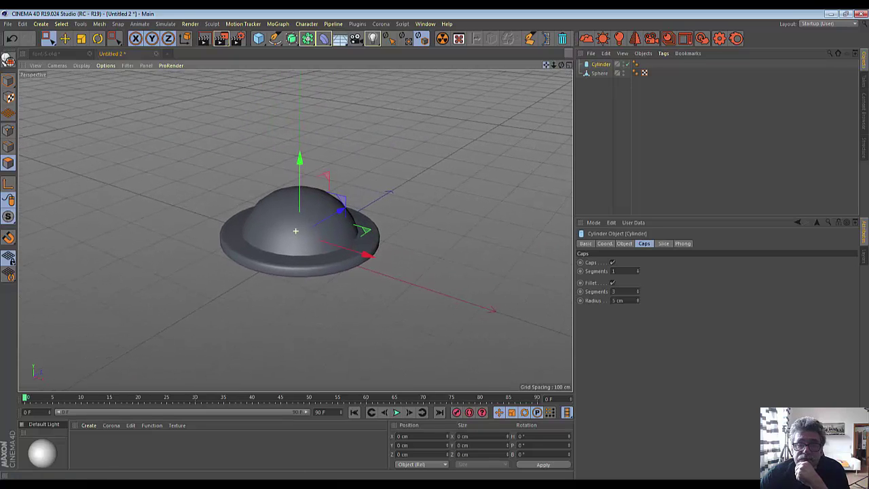
# - Move the Sphere dome down to Y -3.95 cm so it sinks into the disc
pyautogui.click(599, 73)
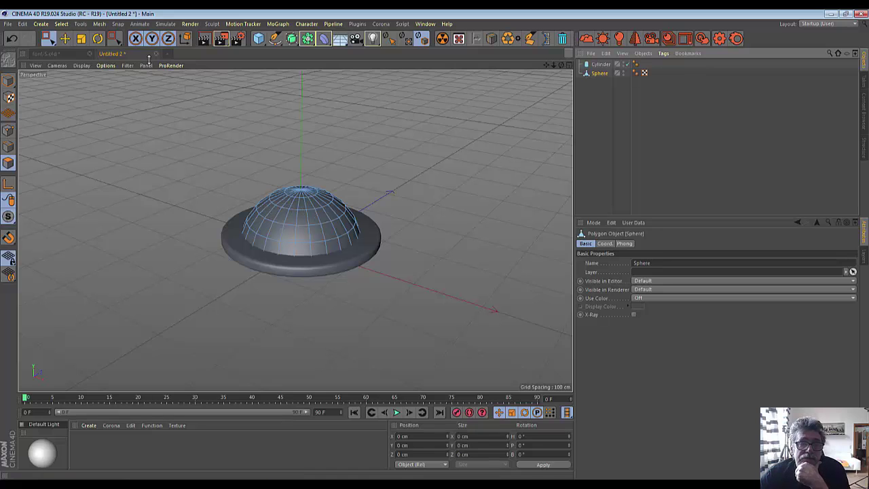
pyautogui.click(65, 39)
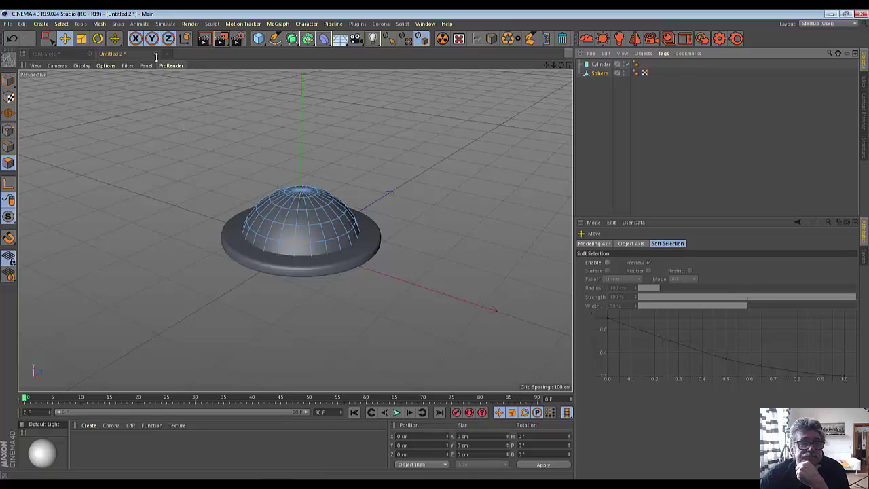
pyautogui.click(8, 80)
pyautogui.moveTo(300, 174); pyautogui.dragTo(300, 173)
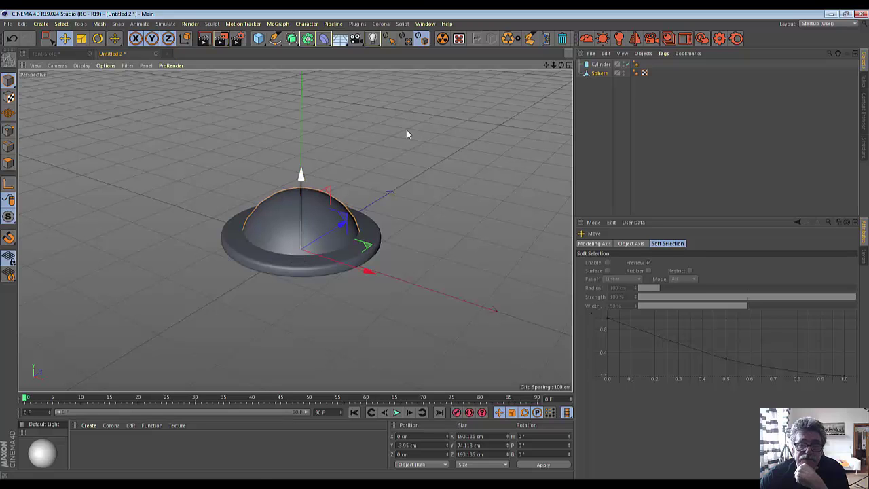
pyautogui.moveTo(301, 204)
pyautogui.keyDown('alt'); pyautogui.mouseDown()
pyautogui.moveTo(301, 249)
pyautogui.moveTo(496, 112)
pyautogui.mouseUp(); pyautogui.keyUp('alt')
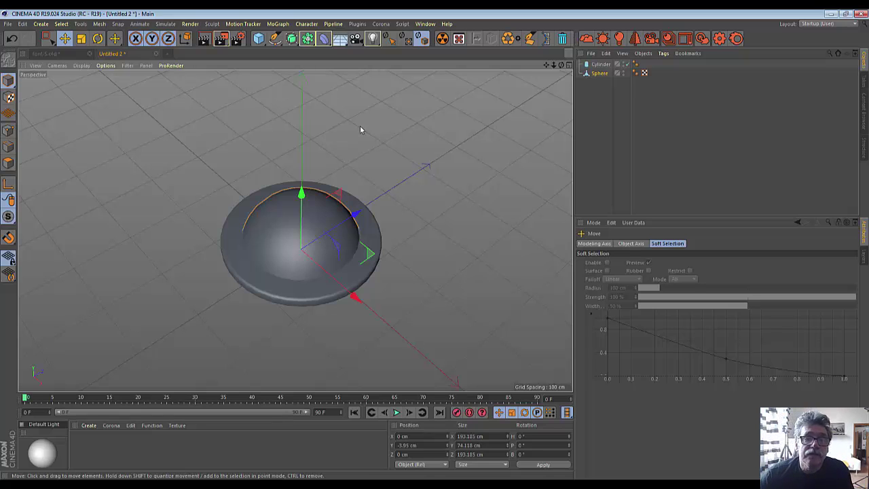
# - Add a Cube, setting Size X to 14 cm and Size Z to 101 cm
pyautogui.click(259, 39)
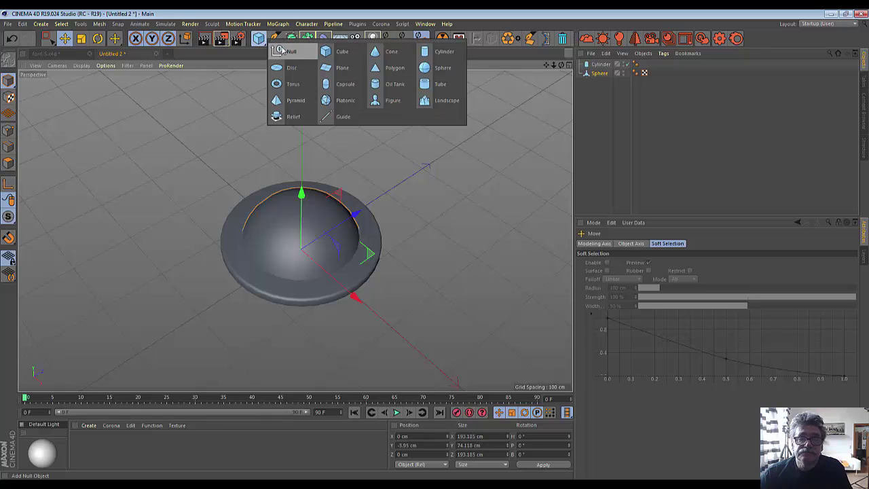
pyautogui.click(326, 53)
pyautogui.moveTo(632, 271)
pyautogui.mouseDown()
pyautogui.moveTo(632, 262)
pyautogui.moveTo(631, 306)
pyautogui.mouseUp()
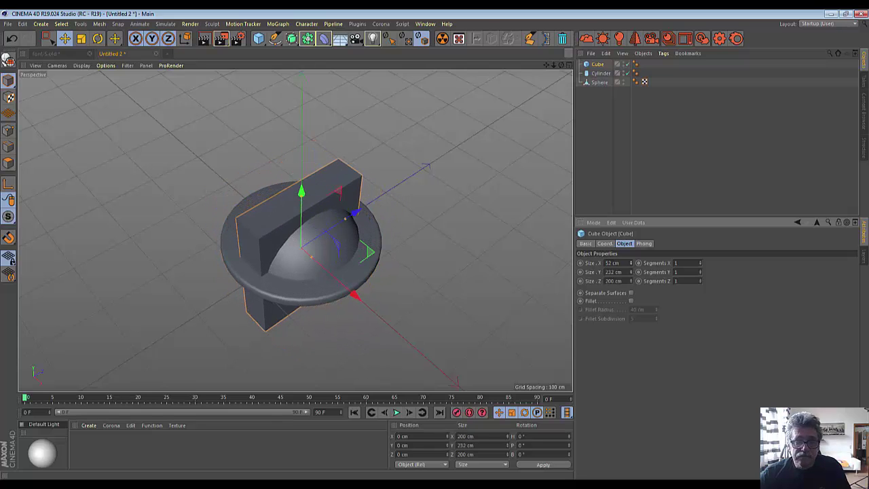
pyautogui.moveTo(632, 264); pyautogui.dragTo(631, 308)
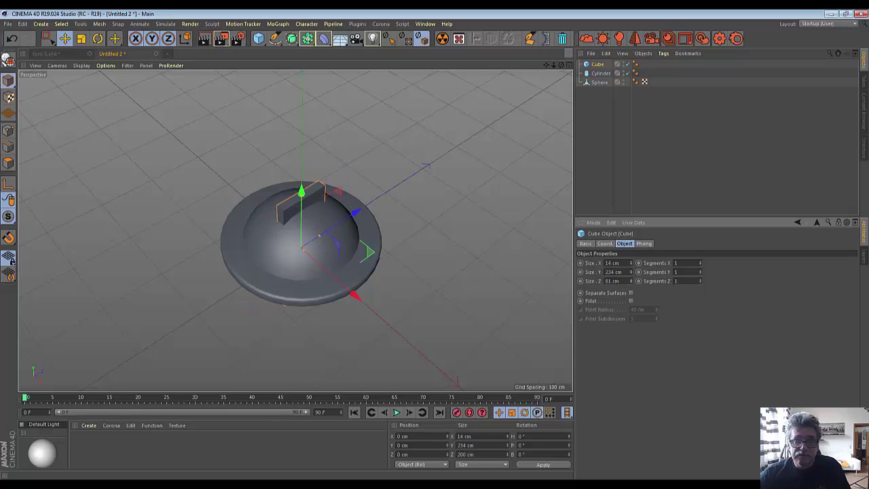
pyautogui.click(569, 65)
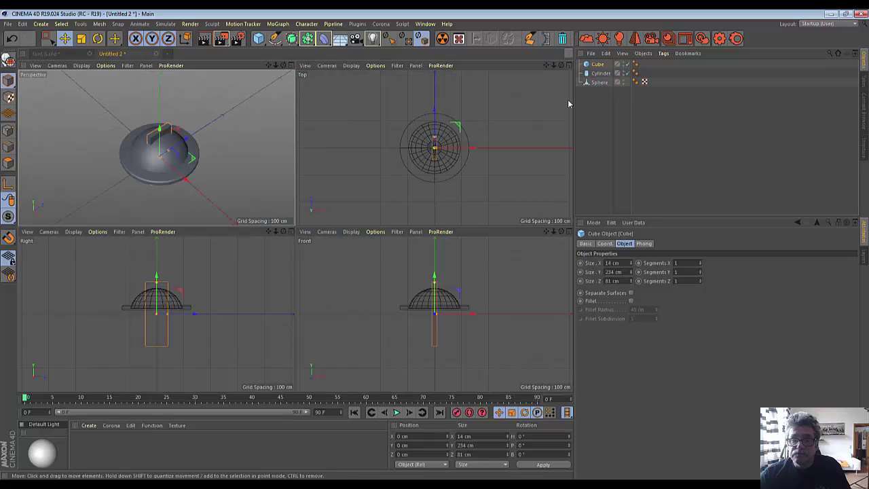
pyautogui.click(569, 65)
pyautogui.scroll(1, 397, 200)
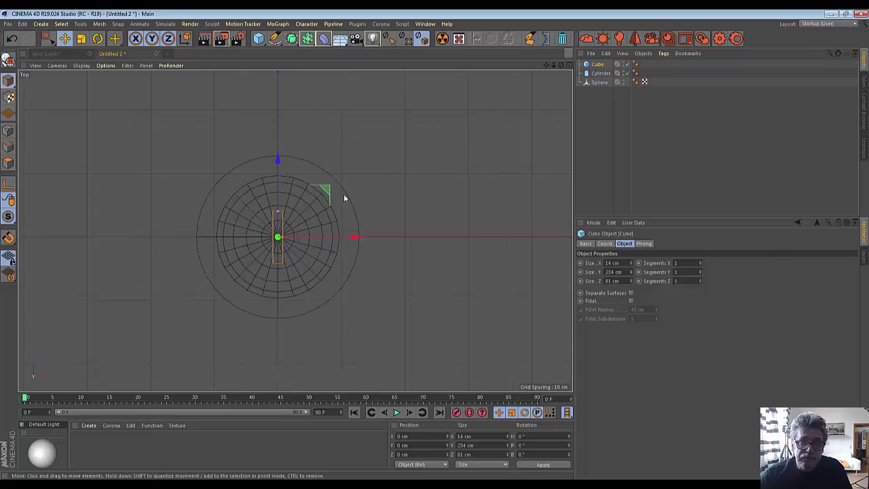
pyautogui.click(632, 280)
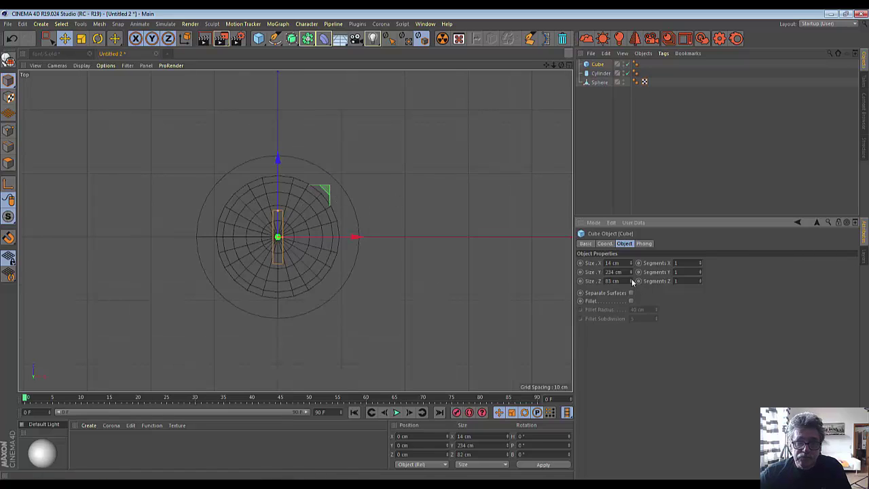
pyautogui.moveTo(632, 281); pyautogui.dragTo(633, 275)
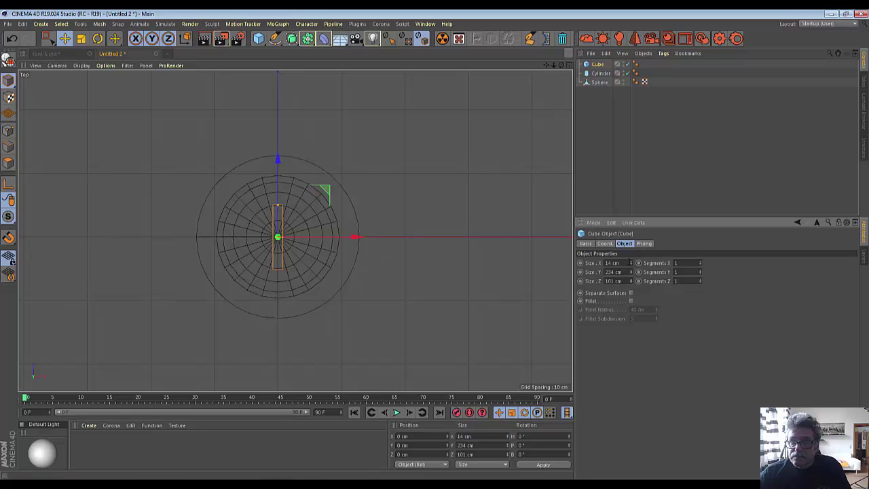
# - Set the slab height to 46 cm and raise it to Y 88.36 cm
pyautogui.middleClick(308, 100)
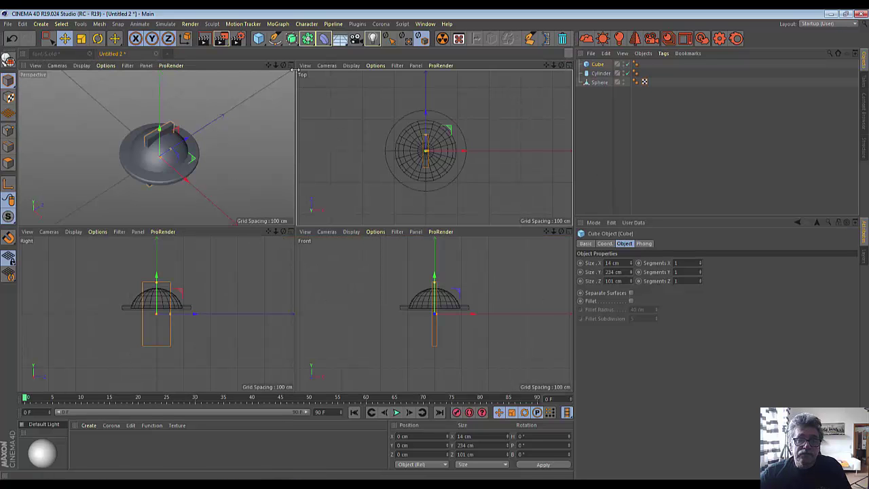
pyautogui.middleClick(294, 71)
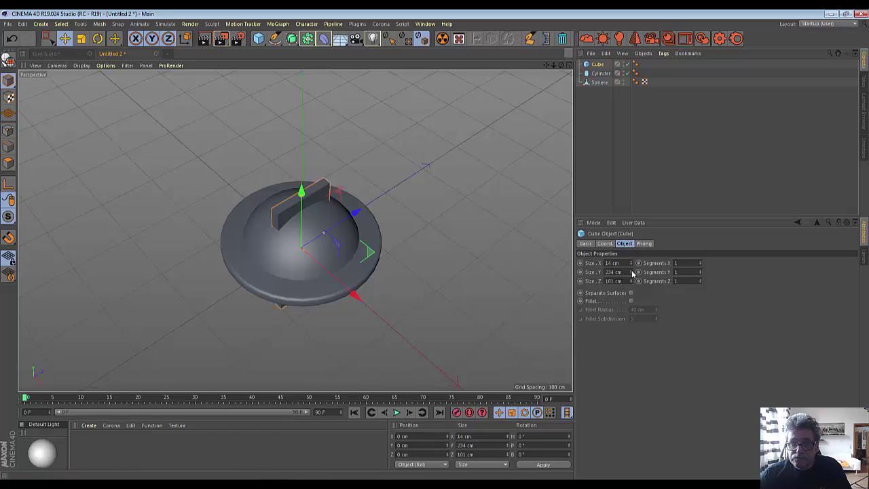
pyautogui.moveTo(631, 272); pyautogui.dragTo(631, 292)
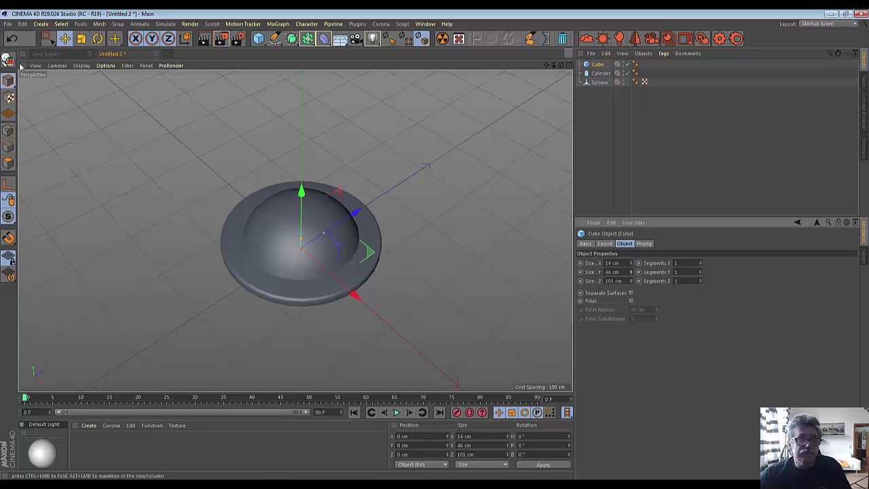
pyautogui.moveTo(301, 188); pyautogui.dragTo(298, 129)
pyautogui.moveTo(302, 146); pyautogui.dragTo(301, 149)
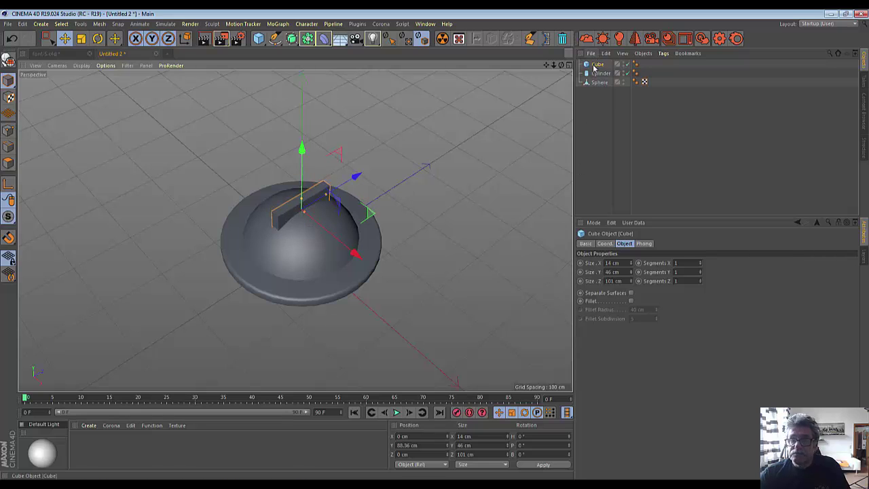
# - Duplicate the slab and rotate the copy -90° on heading
pyautogui.hotkey('ctrl', 'c')
pyautogui.hotkey('ctrl', 'v')
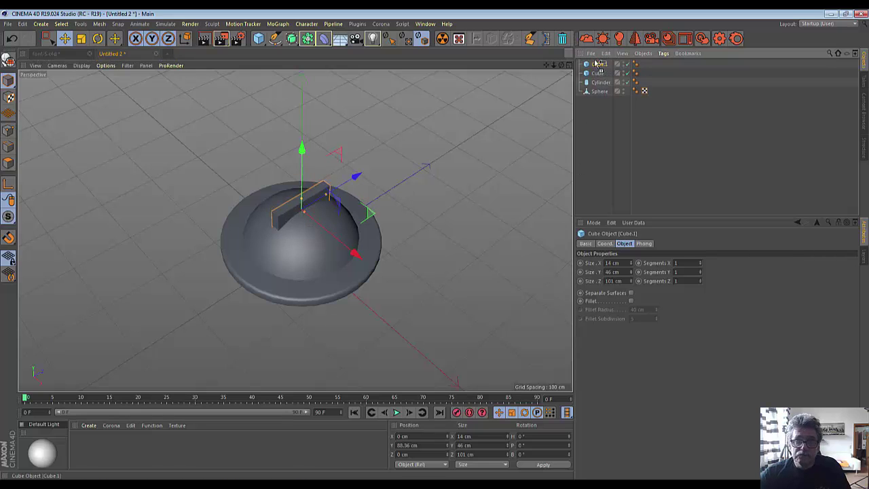
pyautogui.click(97, 38)
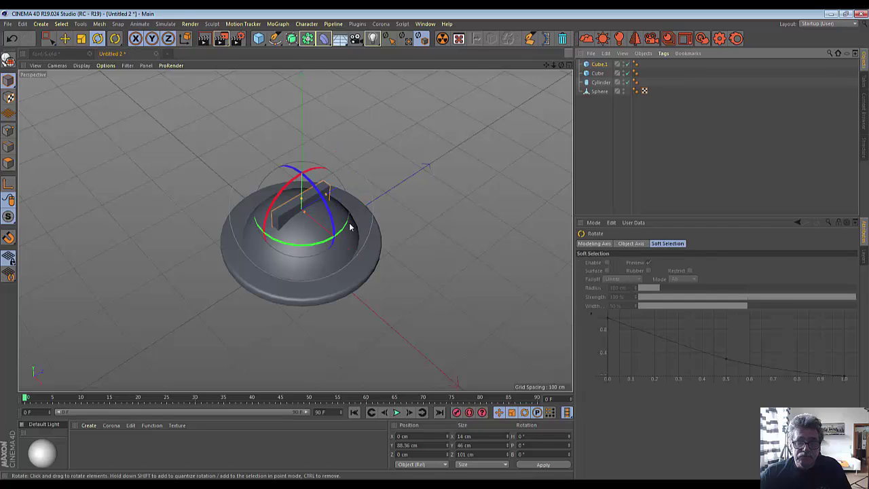
pyautogui.moveTo(350, 228); pyautogui.dragTo(275, 251)
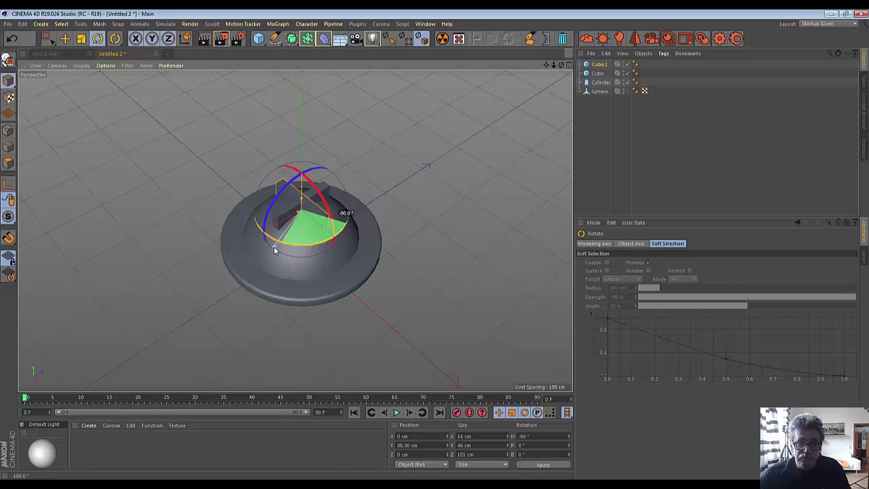
# - Merge both slabs with Connect Objects + Delete into Cube.2
pyautogui.click(597, 65)
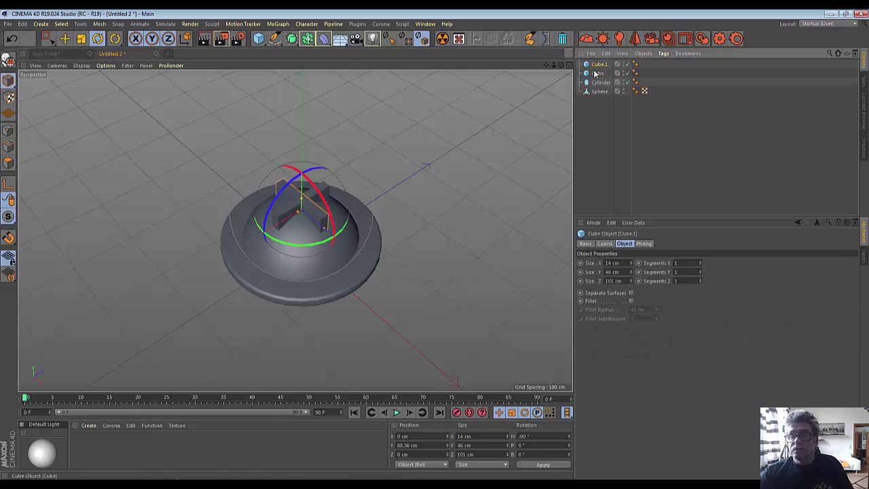
pyautogui.keyDown('ctrl'); pyautogui.click(597, 72); pyautogui.keyUp('ctrl')
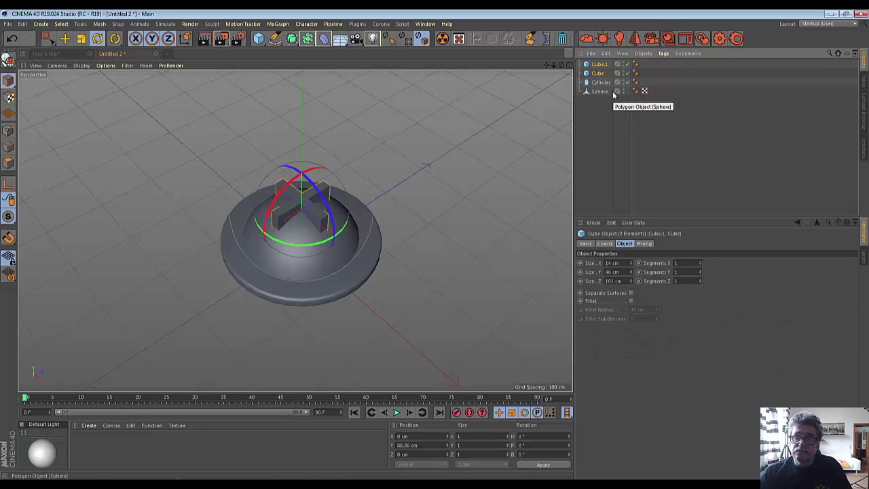
pyautogui.rightClick(596, 76)
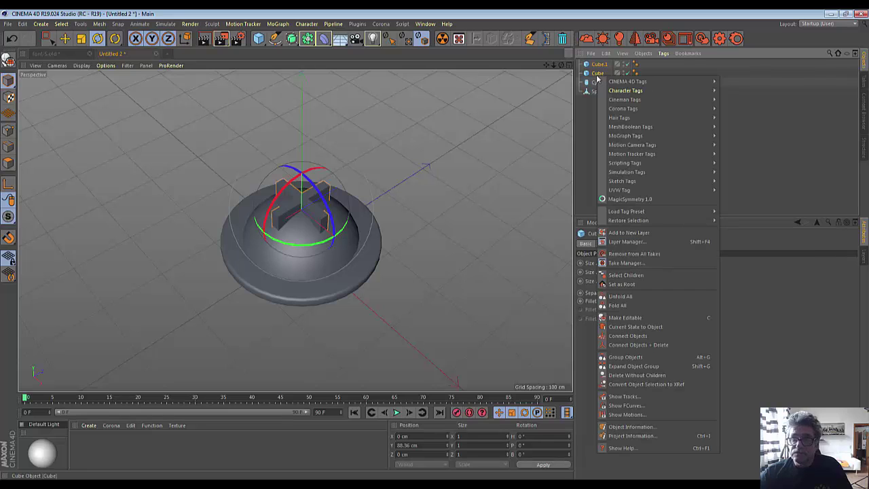
pyautogui.click(628, 345)
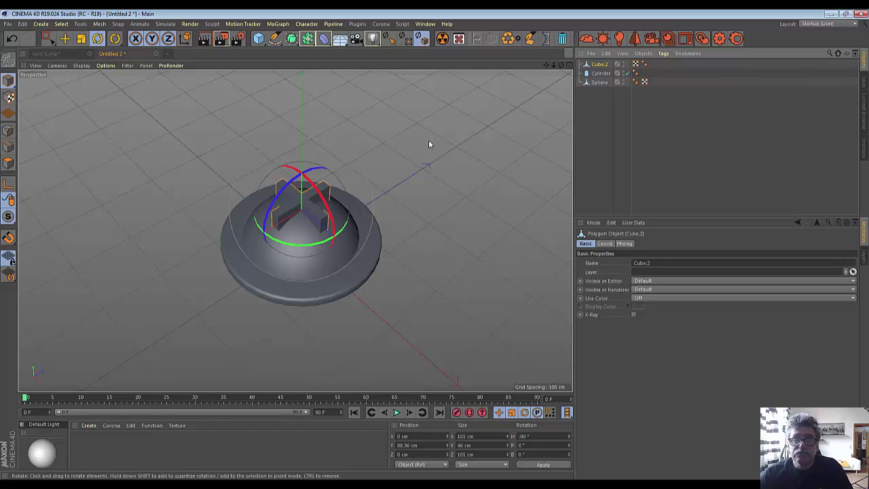
# - Add a Boole containing the Sphere and Cube.2, then select the Boole and Cylinder
pyautogui.click(308, 39)
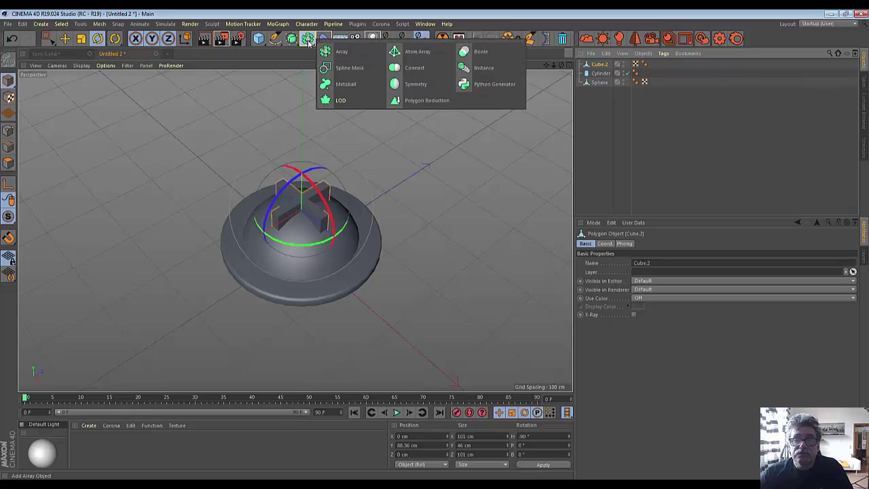
pyautogui.click(464, 52)
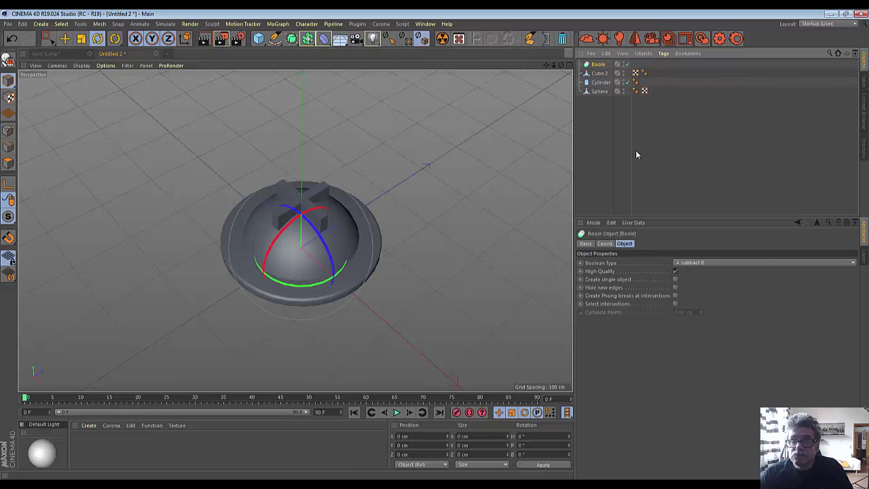
pyautogui.click(602, 83)
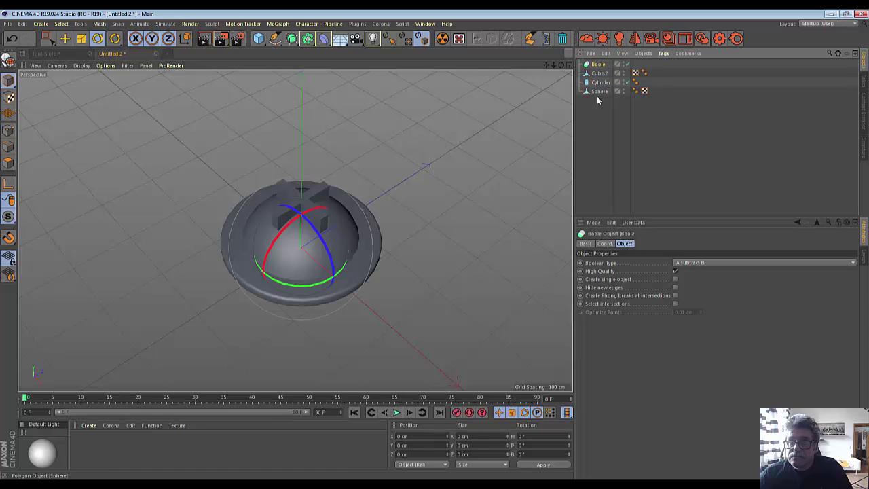
pyautogui.moveTo(600, 65); pyautogui.dragTo(600, 66)
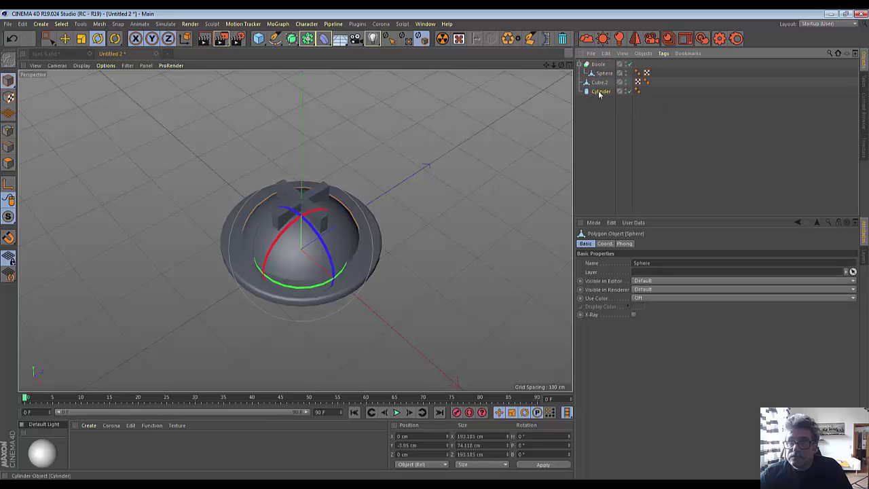
pyautogui.click(600, 91)
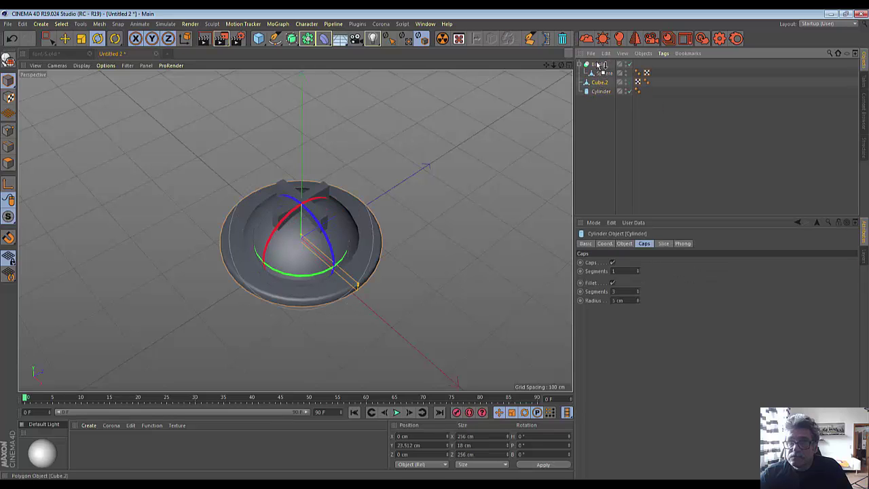
pyautogui.moveTo(598, 66)
pyautogui.mouseDown()
pyautogui.moveTo(603, 72)
pyautogui.moveTo(380, 163)
pyautogui.moveTo(586, 44)
pyautogui.mouseUp()
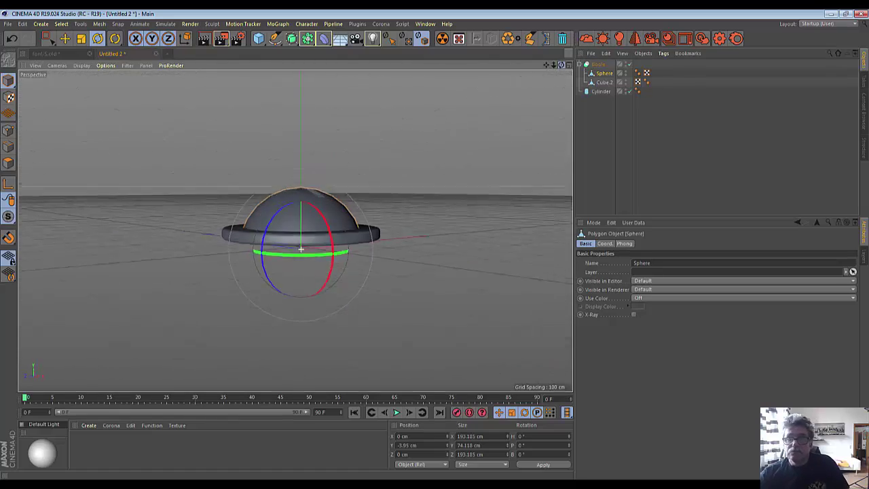
pyautogui.click(601, 91)
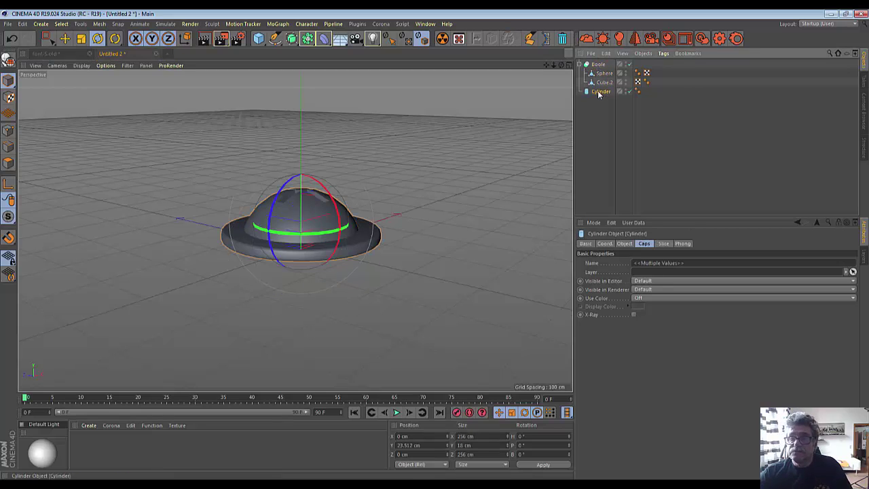
pyautogui.keyDown('ctrl'); pyautogui.click(600, 66); pyautogui.keyUp('ctrl')
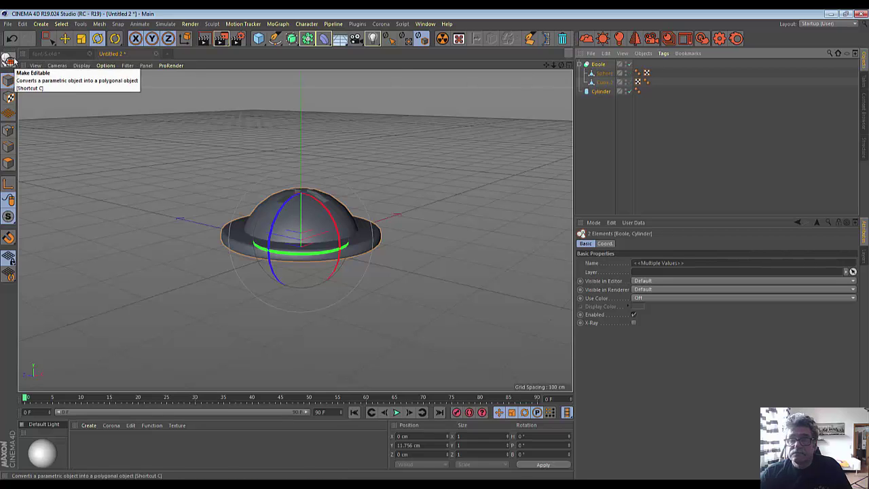
# - Connect the Boole and Cylinder into a single polygon object, Boole.1
pyautogui.rightClick(599, 65)
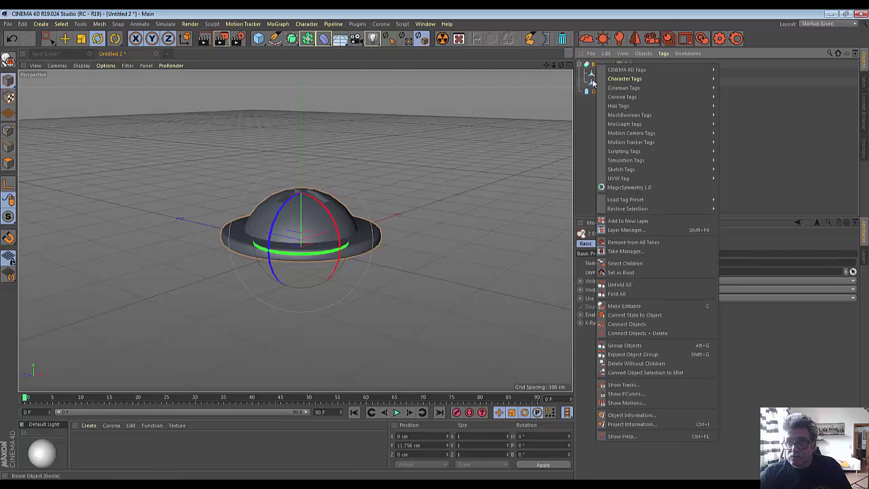
pyautogui.click(653, 332)
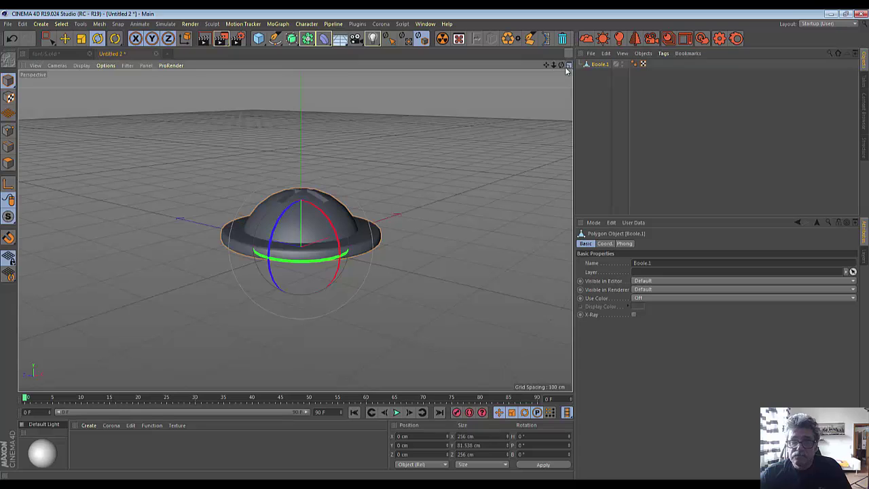
pyautogui.moveTo(561, 65)
pyautogui.mouseDown()
pyautogui.moveTo(561, 170)
pyautogui.moveTo(561, 41)
pyautogui.mouseUp()
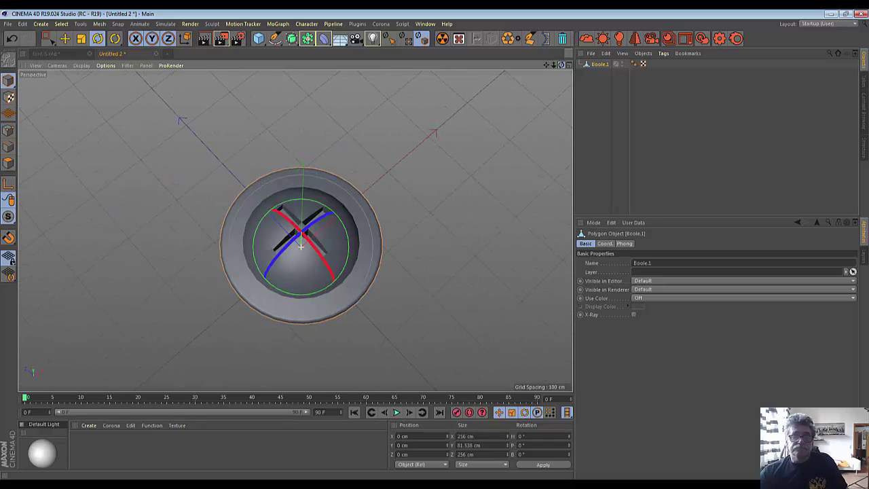
# - Select Boole.1 and switch to the font-S.c4d scene
pyautogui.keyDown('ctrl'); pyautogui.click(596, 65); pyautogui.keyUp('ctrl')
pyautogui.click(596, 65)
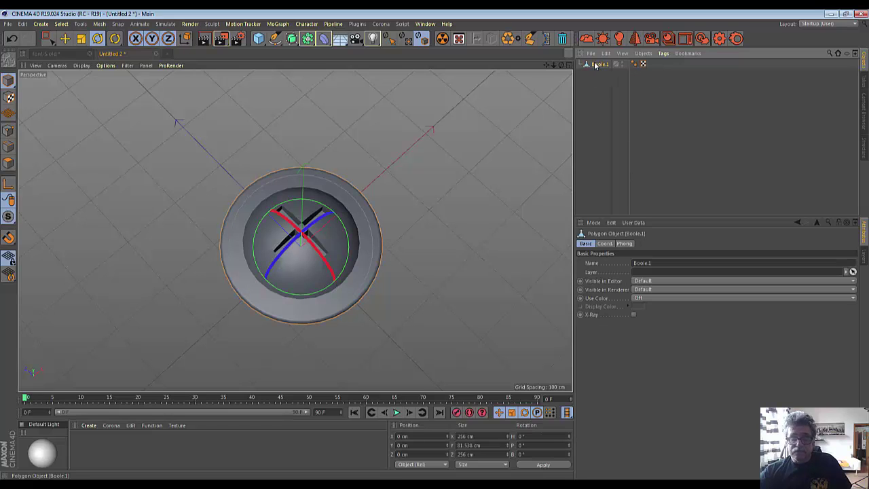
pyautogui.keyDown('ctrl'); pyautogui.click(596, 65); pyautogui.keyUp('ctrl')
pyautogui.click(596, 65)
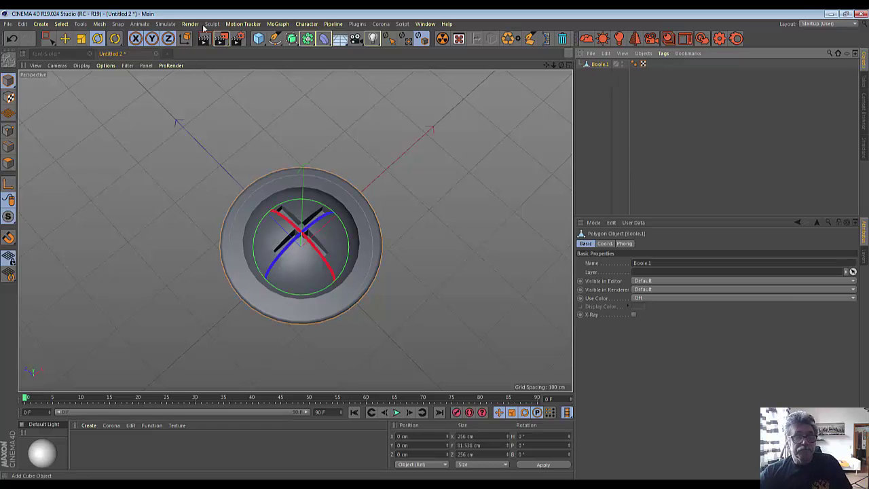
pyautogui.click(56, 54)
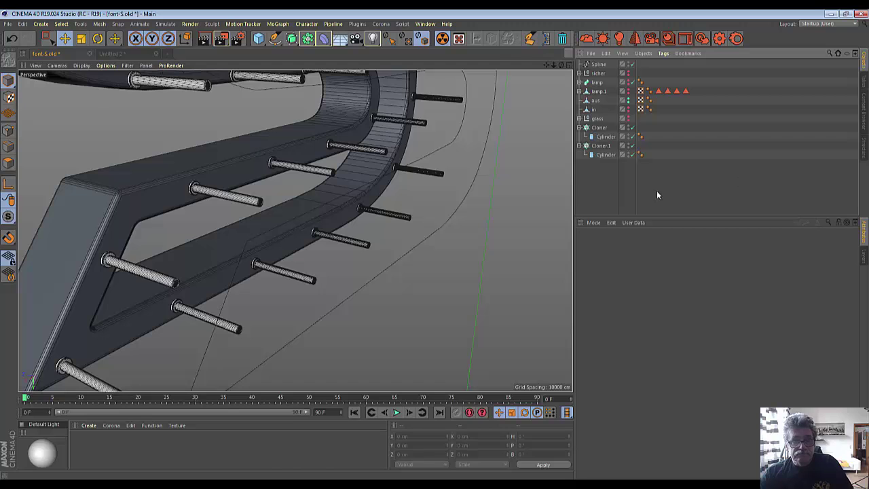
pyautogui.scroll(-3, 488, 218)
pyautogui.scroll(-3, 474, 205)
pyautogui.scroll(-3, 474, 203)
pyautogui.scroll(2, 474, 203)
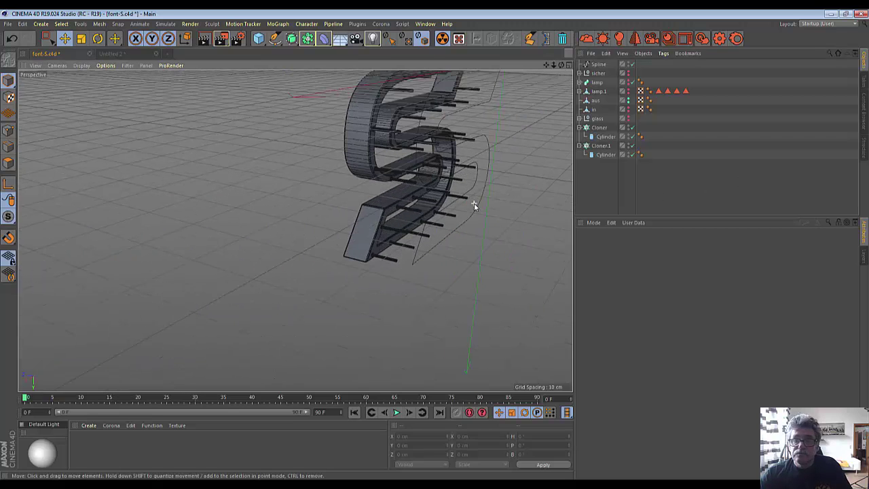
pyautogui.click(598, 65)
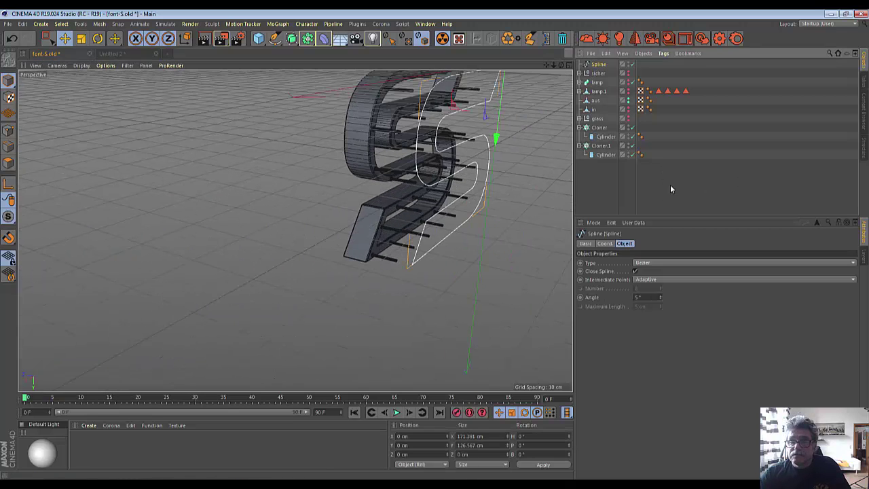
pyautogui.click(670, 190)
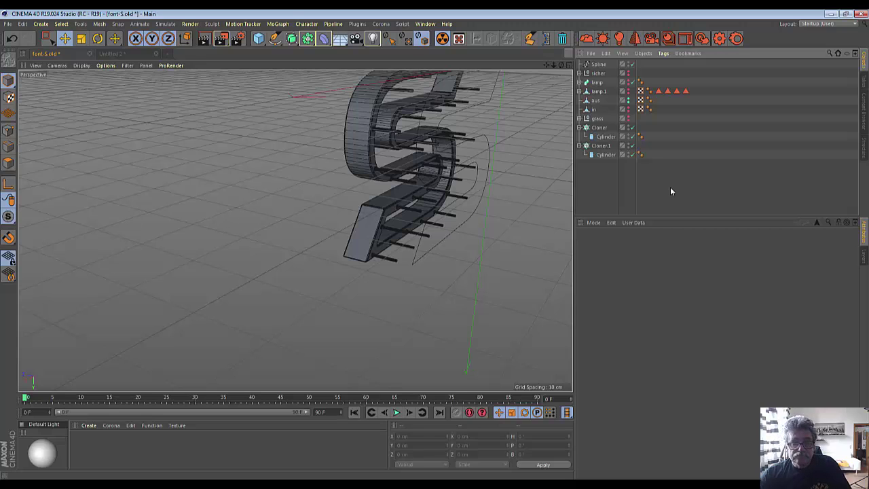
pyautogui.click(113, 54)
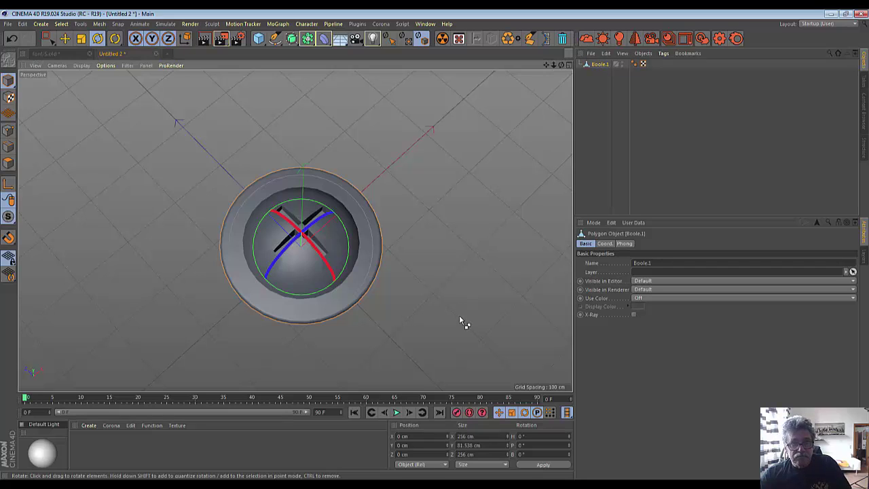
pyautogui.click(61, 52)
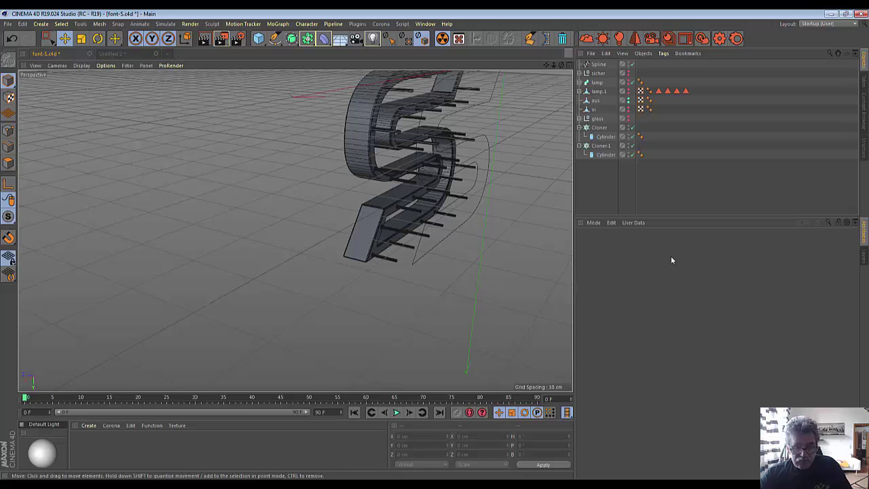
# - Paste Boole.1 into the font-S scene, toggle X-Ray, and move it below the S
pyautogui.hotkey('ctrl', 'v')
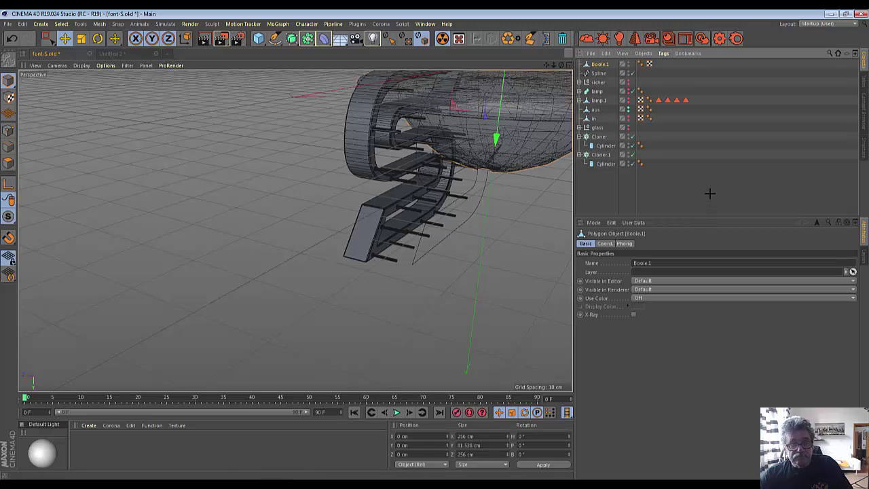
pyautogui.scroll(-3, 513, 159)
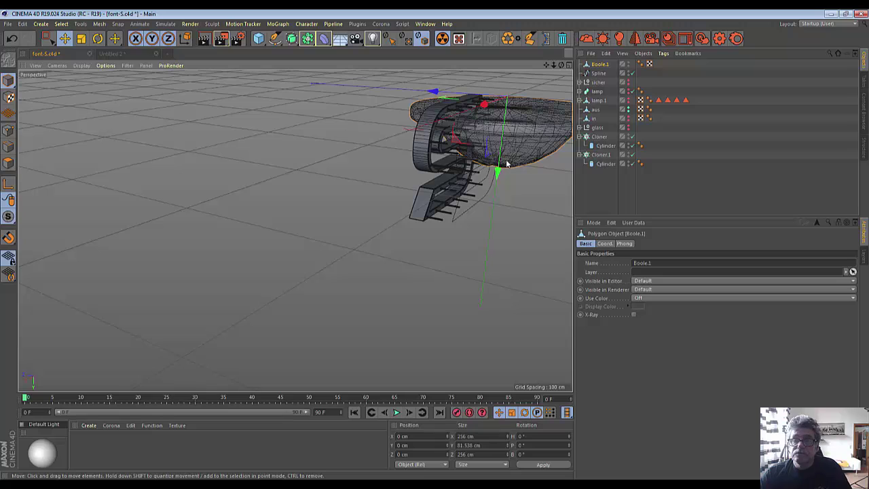
pyautogui.click(442, 39)
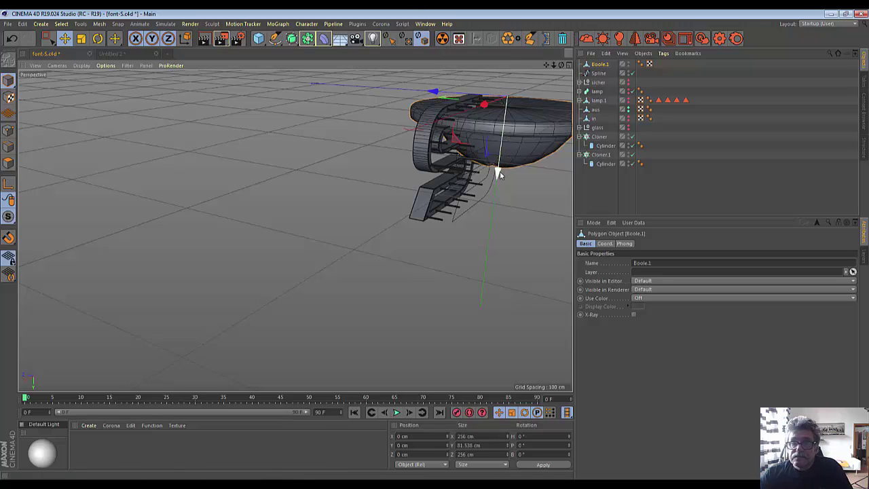
pyautogui.moveTo(499, 175); pyautogui.dragTo(445, 335)
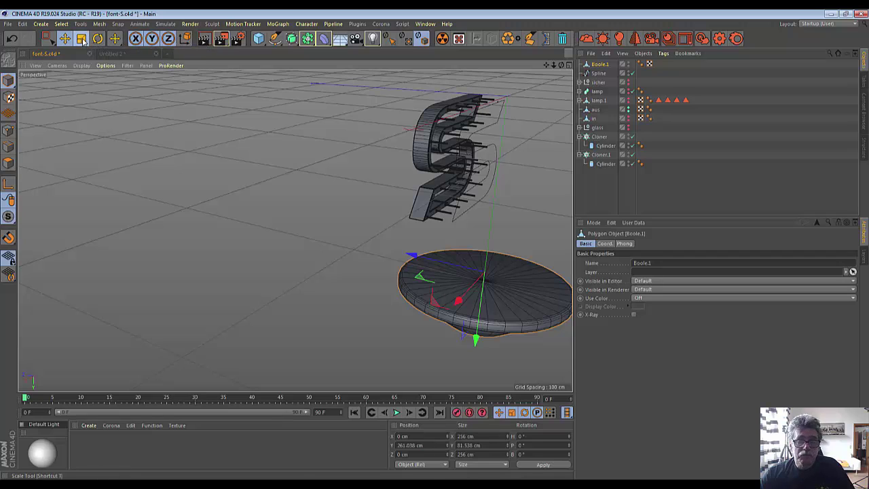
# - Scale Boole.1 to about 12% and pitch it 90°
pyautogui.click(81, 39)
pyautogui.moveTo(481, 251); pyautogui.dragTo(484, 273)
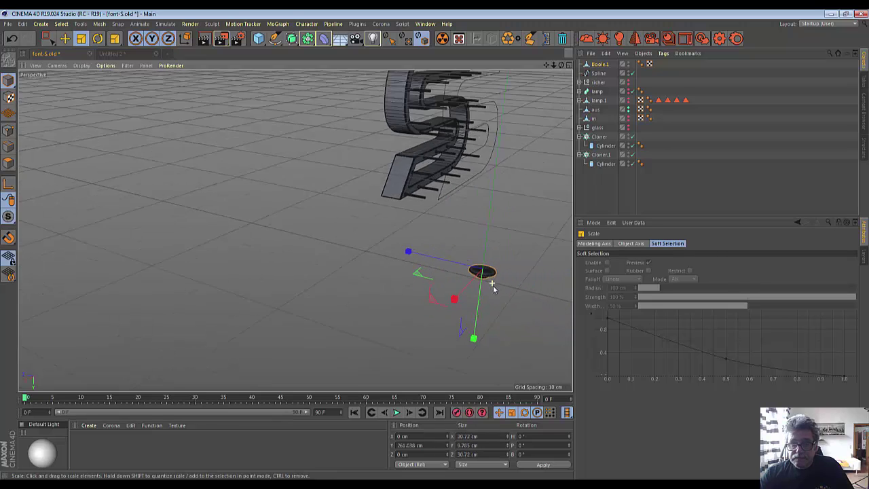
pyautogui.scroll(10, 493, 285)
pyautogui.scroll(-2, 490, 288)
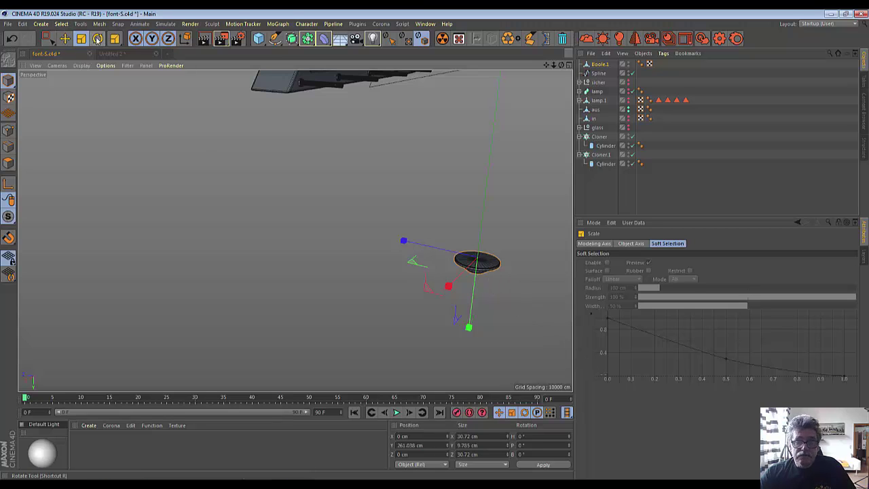
pyautogui.click(97, 39)
pyautogui.moveTo(527, 252); pyautogui.dragTo(457, 189)
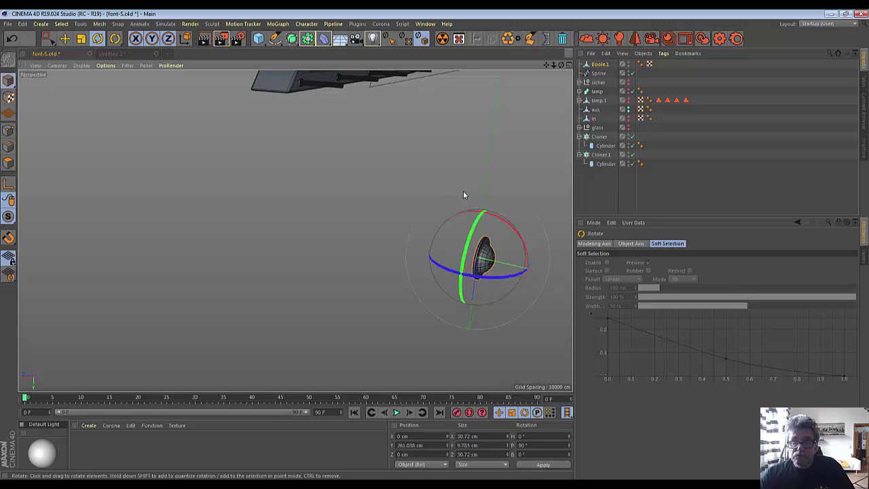
# - In the Front view, move the screw head over the S's top bar
pyautogui.click(569, 65)
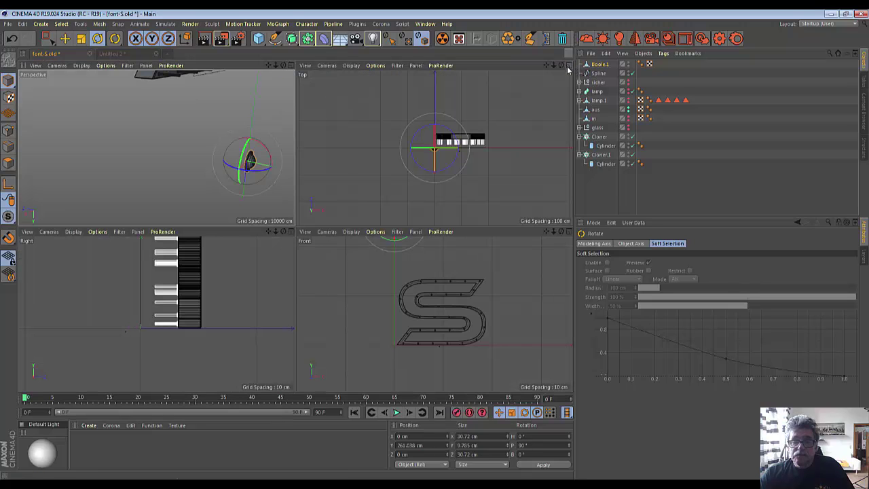
pyautogui.click(569, 232)
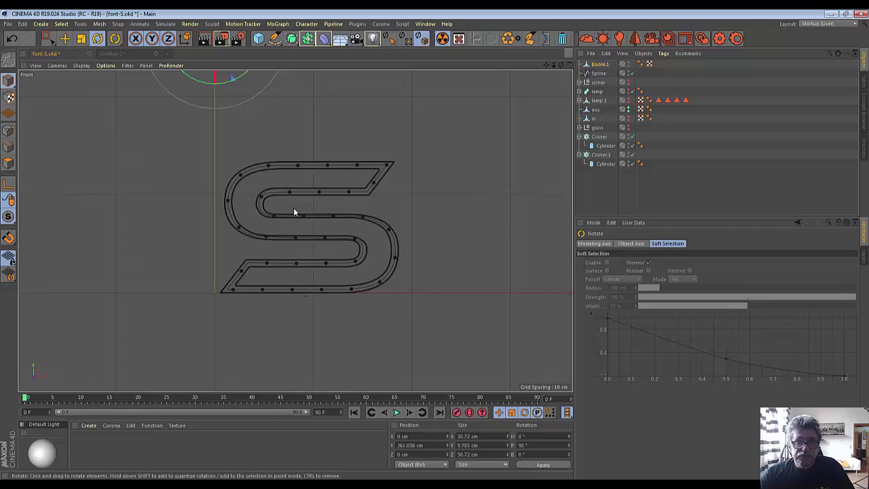
pyautogui.scroll(-3, 278, 204)
pyautogui.click(64, 39)
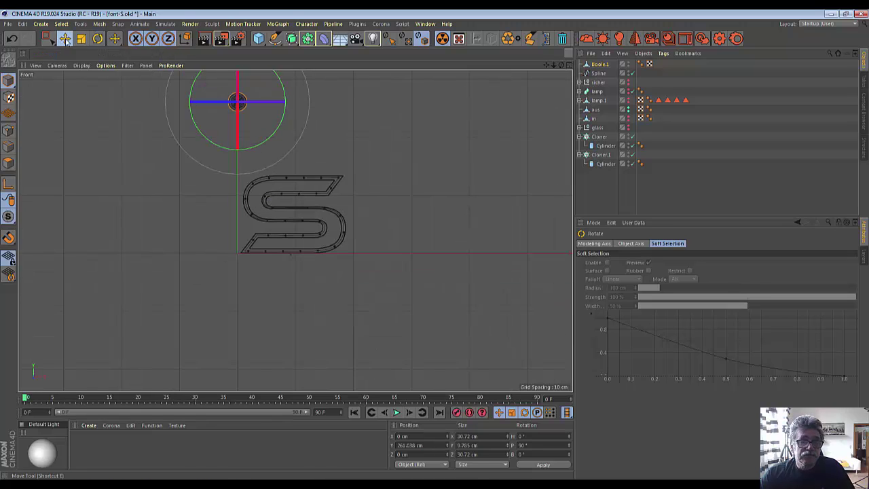
pyautogui.moveTo(319, 102); pyautogui.dragTo(411, 136)
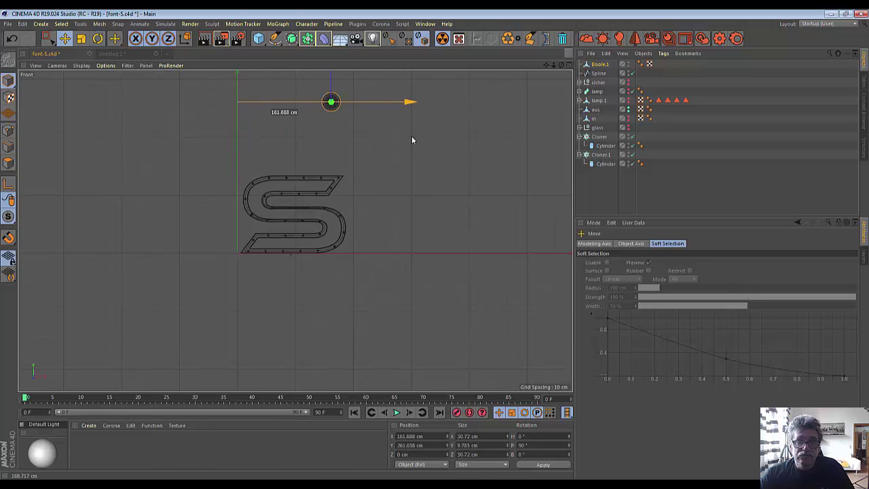
pyautogui.moveTo(330, 79); pyautogui.dragTo(320, 247)
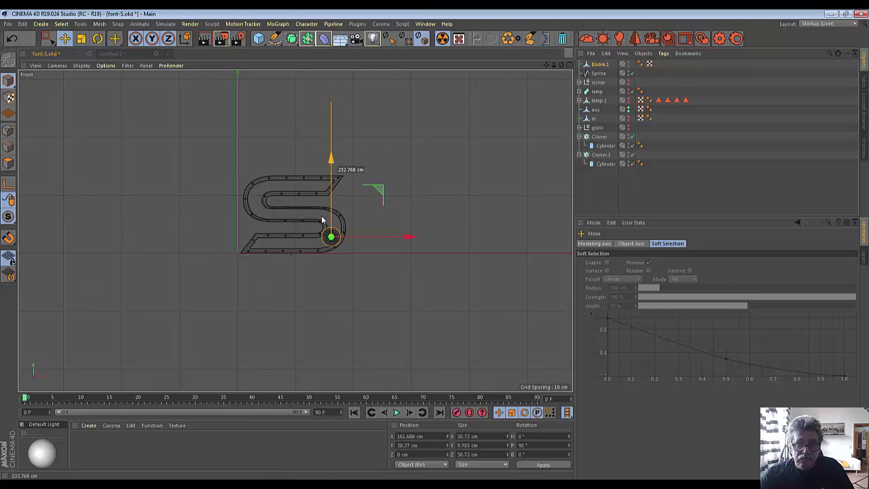
pyautogui.scroll(3, 322, 305)
pyautogui.scroll(3, 321, 305)
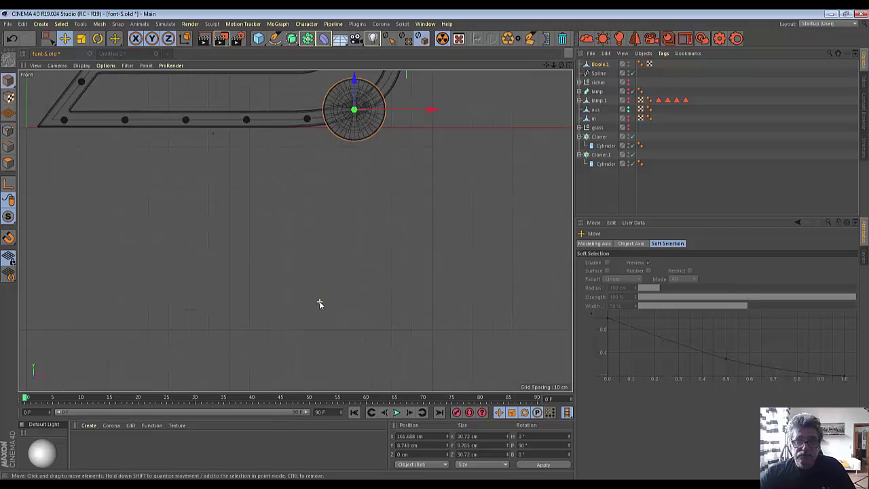
pyautogui.moveTo(430, 110)
pyautogui.mouseDown()
pyautogui.moveTo(189, 168)
pyautogui.moveTo(203, 165)
pyautogui.mouseUp()
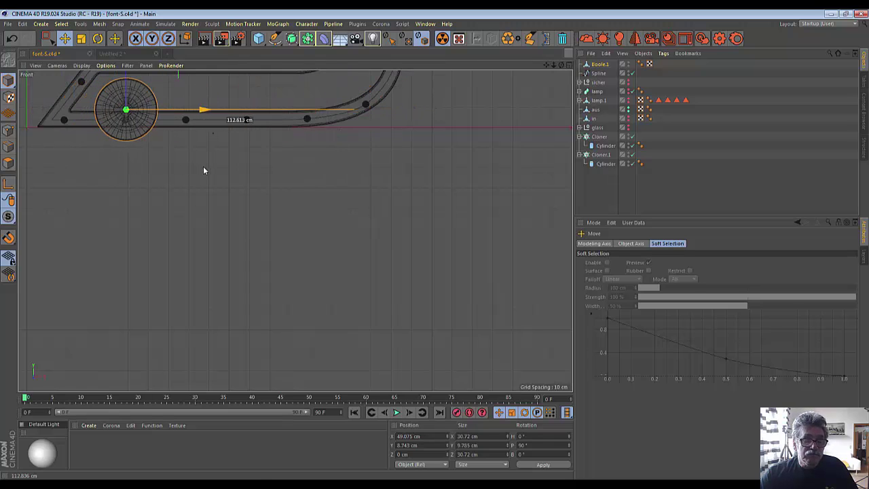
pyautogui.scroll(2, 119, 182)
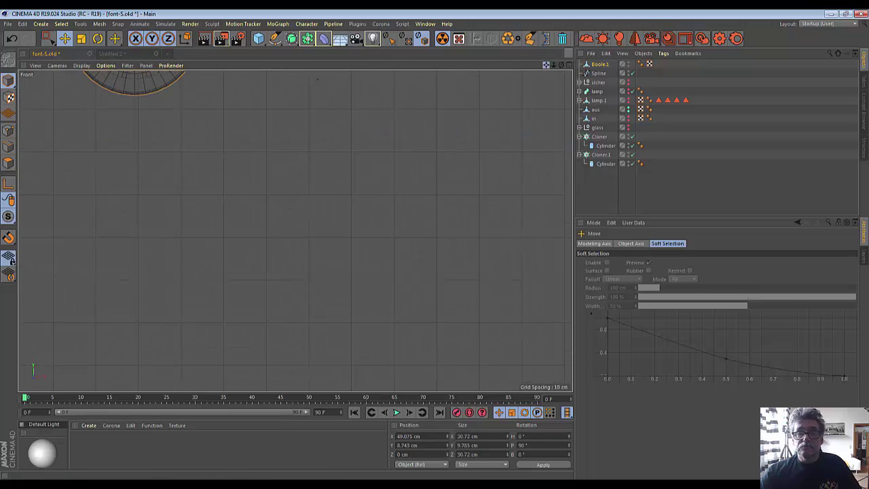
pyautogui.moveTo(554, 64); pyautogui.dragTo(537, 74)
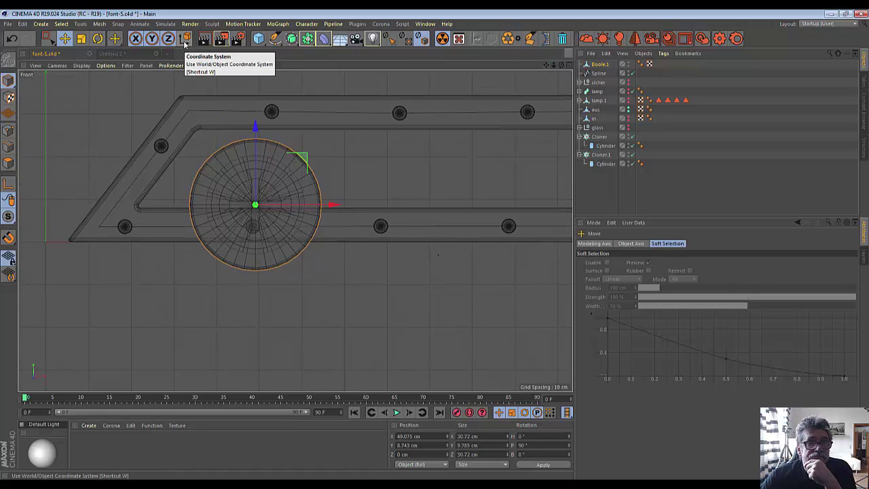
# - Shrink the screw head to about 3.5 cm and place it at X 40.756, Y 3.541 cm
pyautogui.click(80, 39)
pyautogui.moveTo(381, 160); pyautogui.dragTo(119, 299)
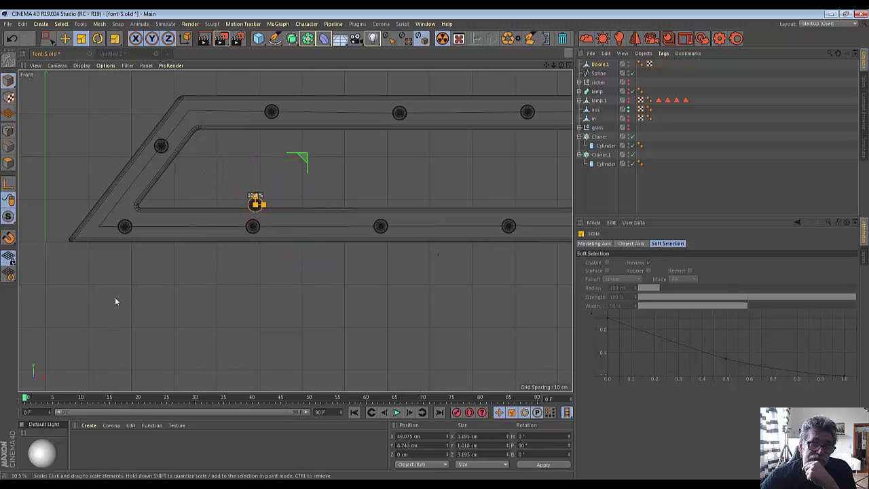
pyautogui.press('e')
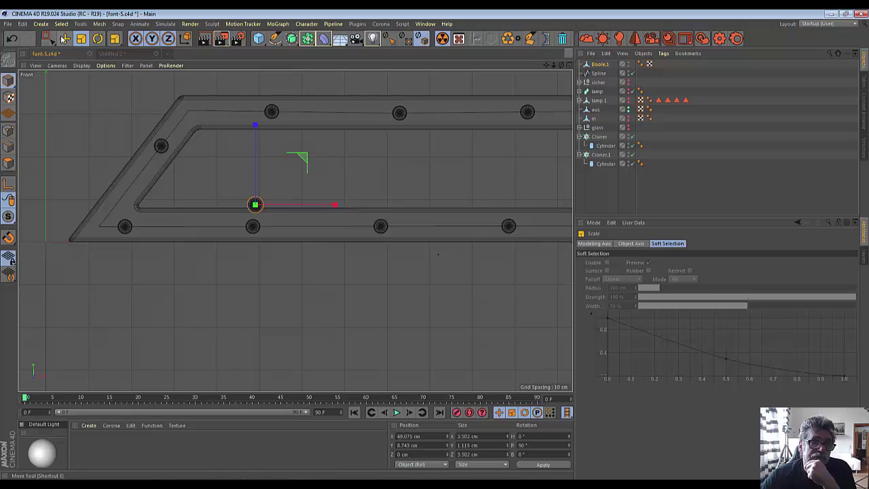
pyautogui.moveTo(255, 124); pyautogui.dragTo(255, 146)
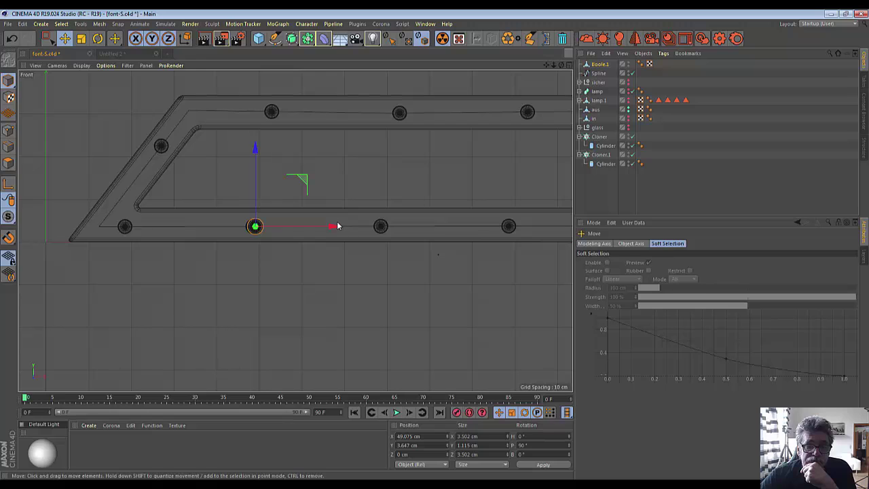
pyautogui.moveTo(336, 226); pyautogui.dragTo(334, 226)
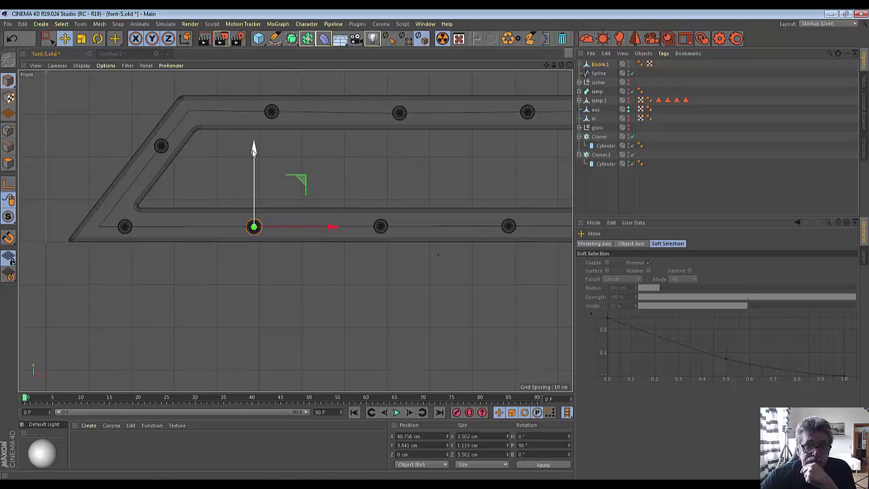
pyautogui.moveTo(253, 150); pyautogui.dragTo(251, 152)
pyautogui.hotkey('ctrl', 'z')
# - Maximize the Perspective view, frame the S, and orbit to look down on it
pyautogui.click(569, 66)
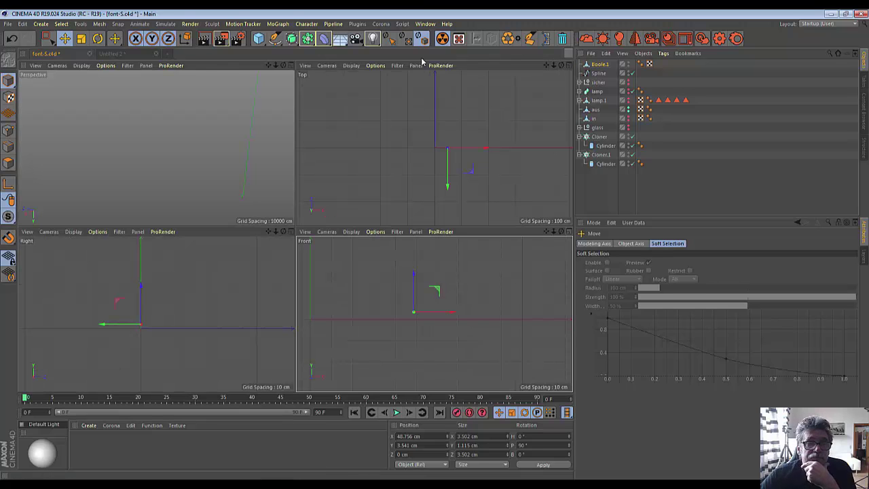
pyautogui.click(301, 65)
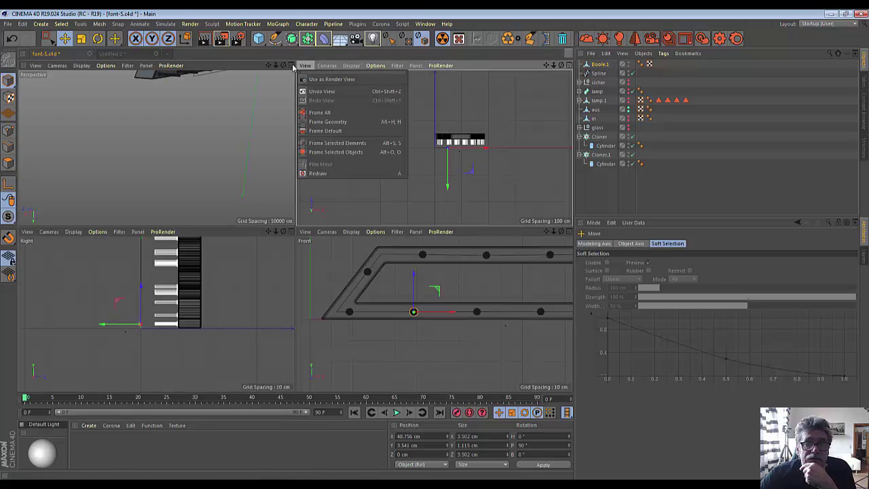
pyautogui.click(293, 65)
pyautogui.click(292, 65)
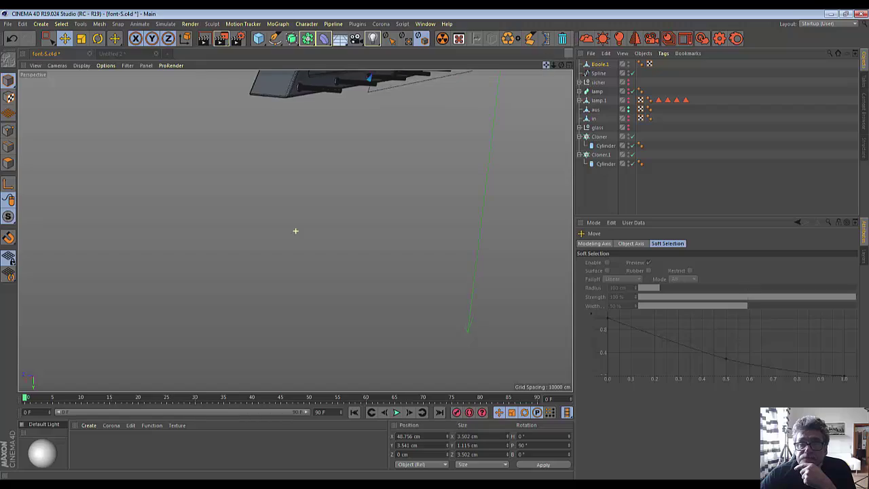
pyautogui.press('h')
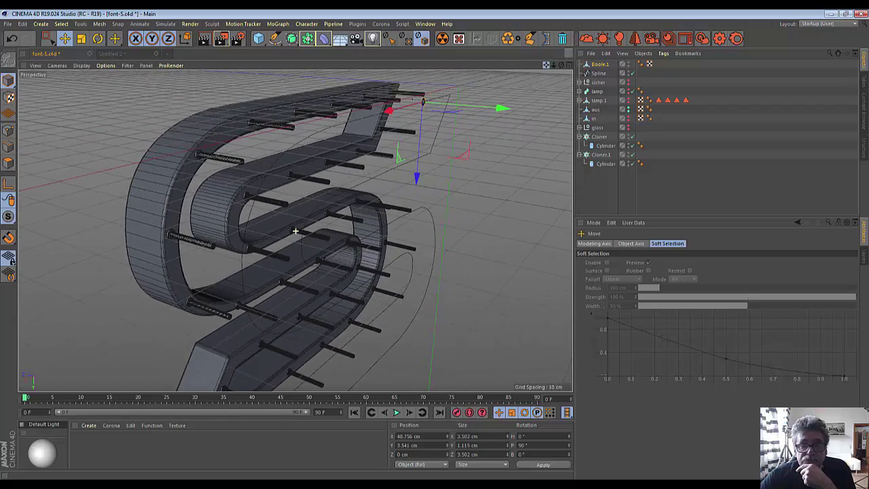
pyautogui.keyDown('alt'); pyautogui.moveTo(296, 230); pyautogui.dragTo(547, 68); pyautogui.keyUp('alt')
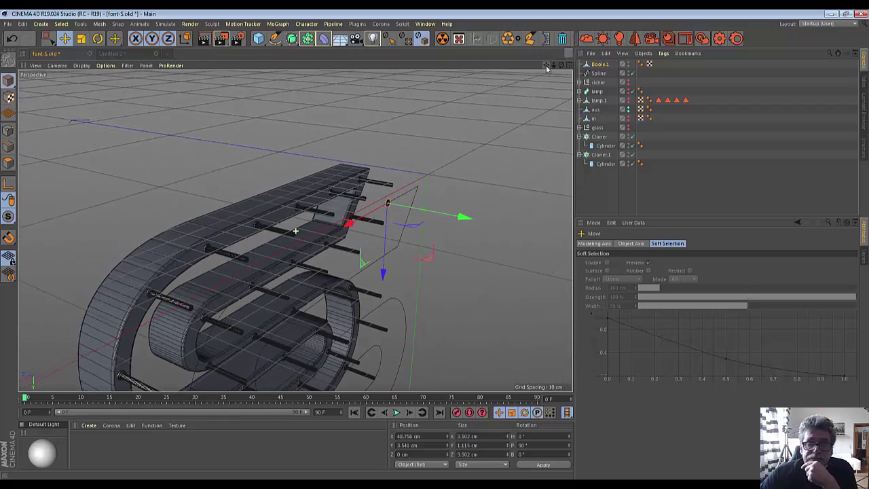
pyautogui.moveTo(463, 221); pyautogui.dragTo(443, 225)
# - Hide the Spline and slide Boole.1 along Z to 10.185 cm
pyautogui.click(401, 239)
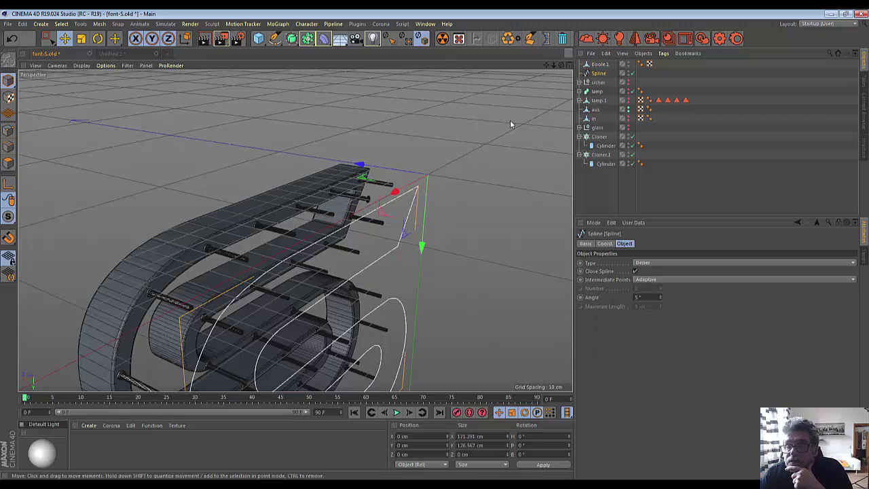
pyautogui.click(628, 71)
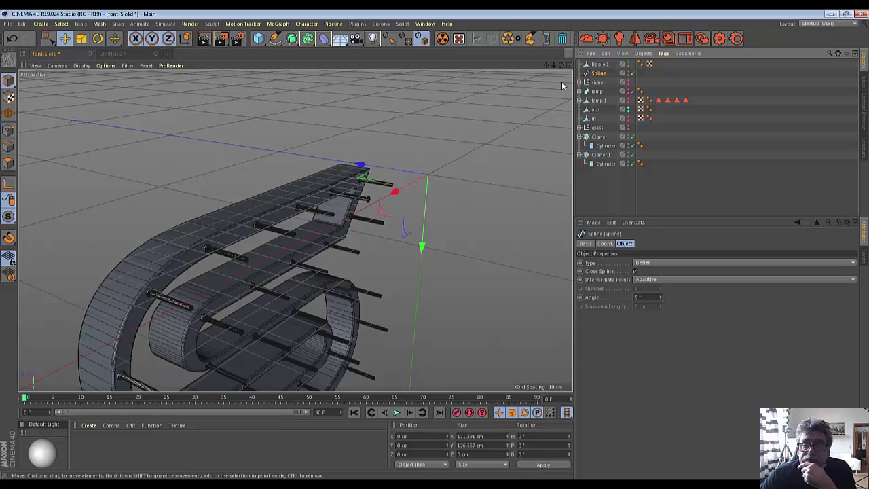
pyautogui.moveTo(561, 66); pyautogui.dragTo(488, 88)
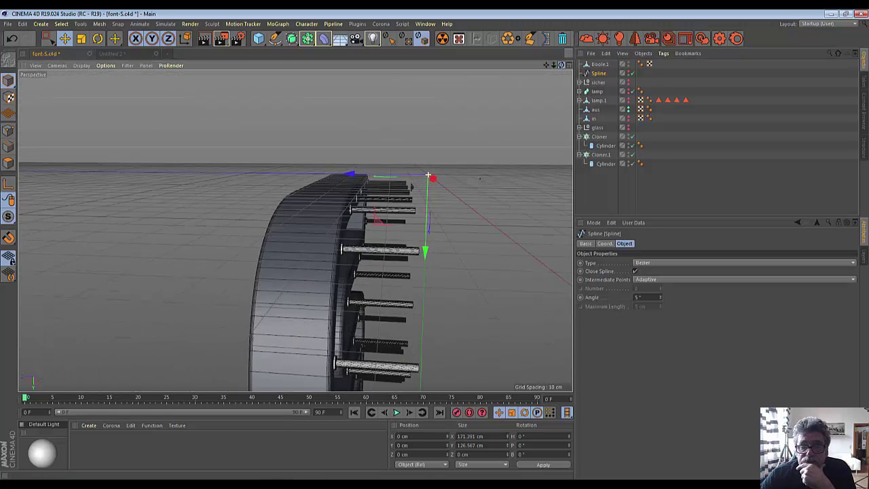
pyautogui.moveTo(561, 66); pyautogui.dragTo(493, 109)
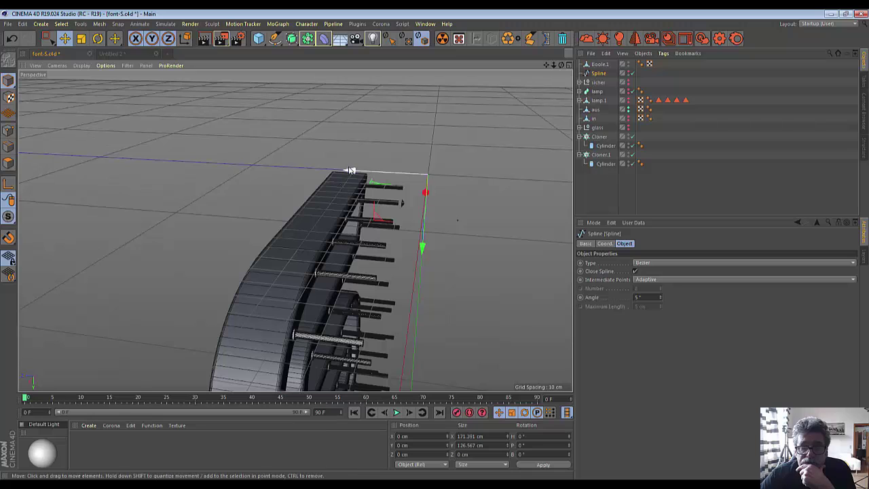
pyautogui.moveTo(349, 171); pyautogui.dragTo(349, 171)
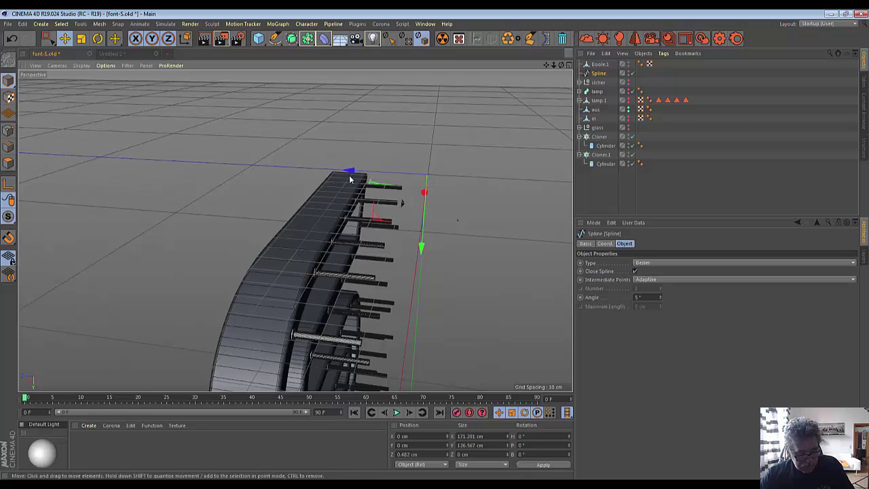
pyautogui.hotkey('ctrl', 'z')
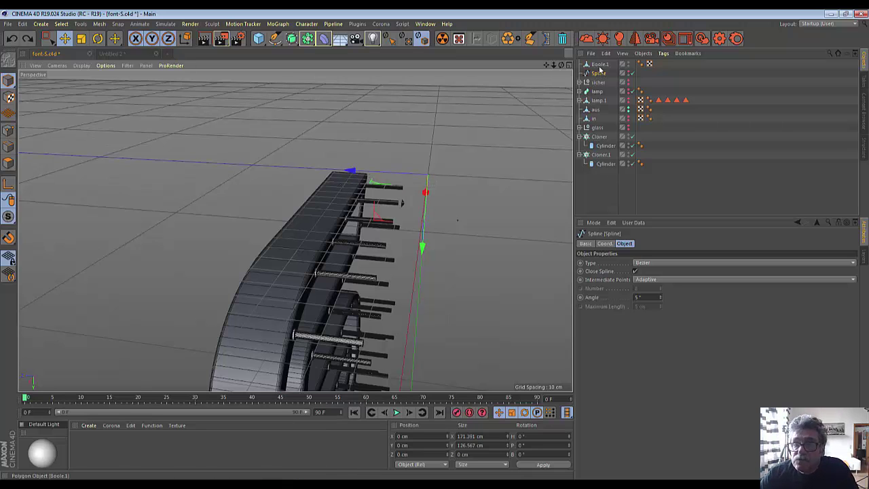
pyautogui.click(600, 64)
pyautogui.moveTo(480, 208); pyautogui.dragTo(480, 205)
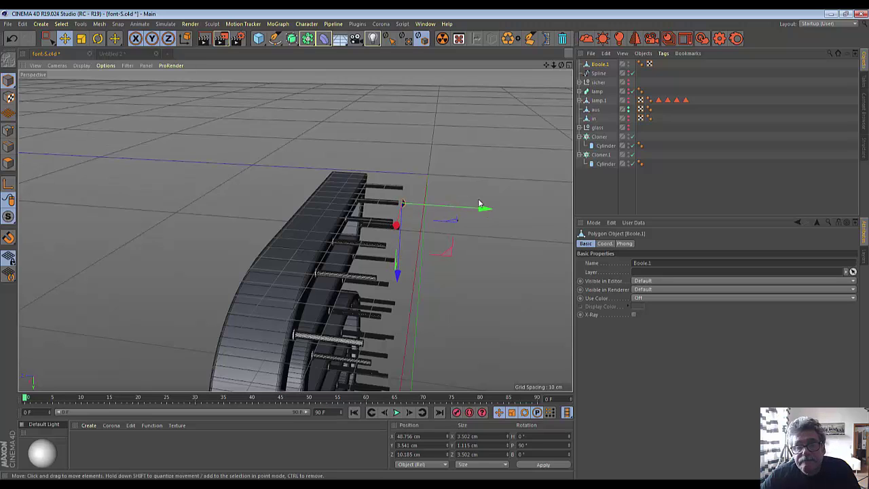
# - Make the glass visible and lower the glass null about 6 cm in the Top view
pyautogui.click(628, 127)
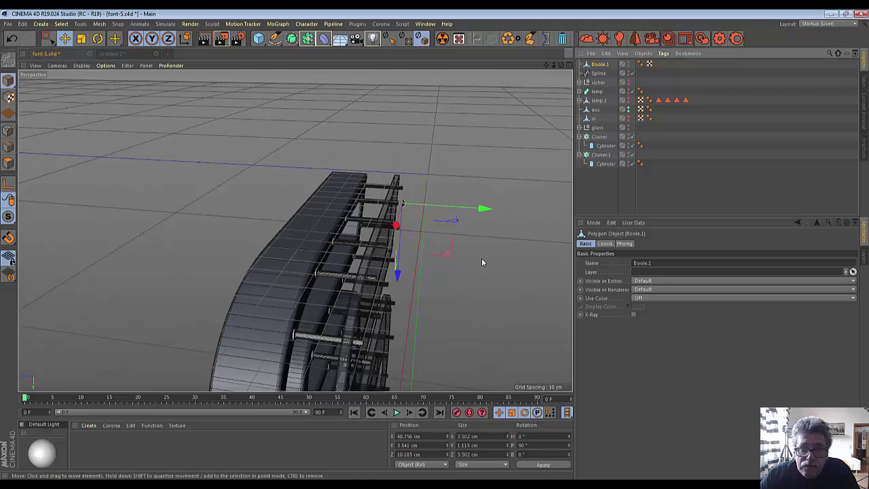
pyautogui.scroll(2, 455, 269)
pyautogui.scroll(2, 455, 270)
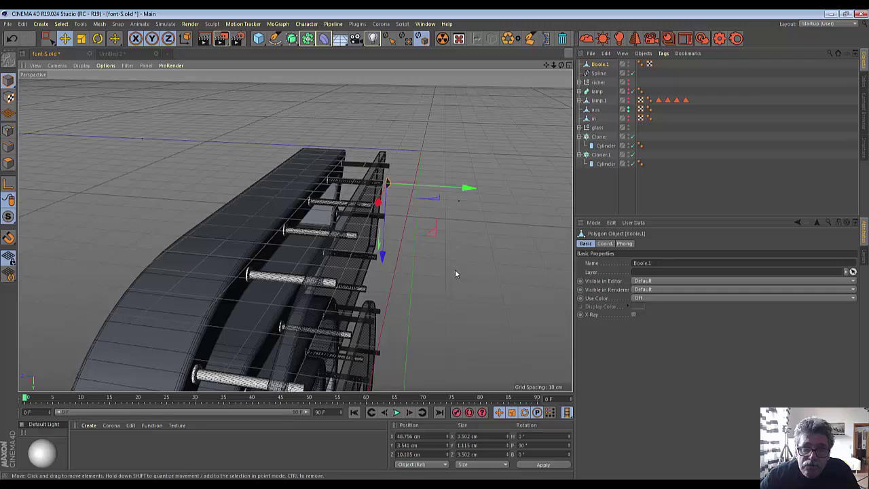
pyautogui.moveTo(467, 189); pyautogui.dragTo(468, 190)
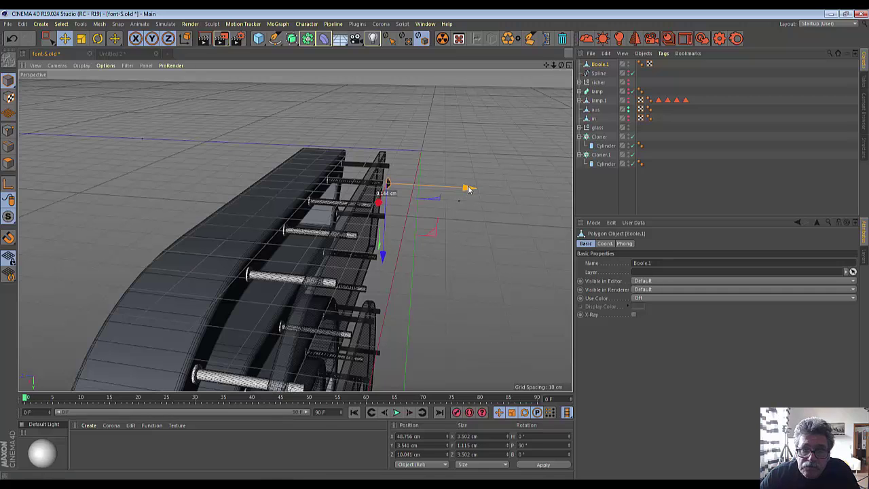
pyautogui.click(598, 128)
pyautogui.click(569, 65)
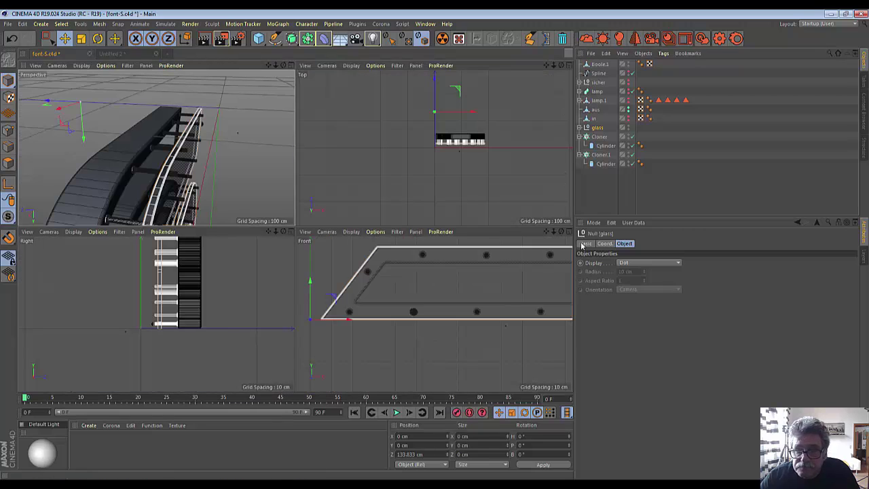
pyautogui.click(569, 65)
pyautogui.scroll(3, 256, 257)
pyautogui.scroll(1, 255, 260)
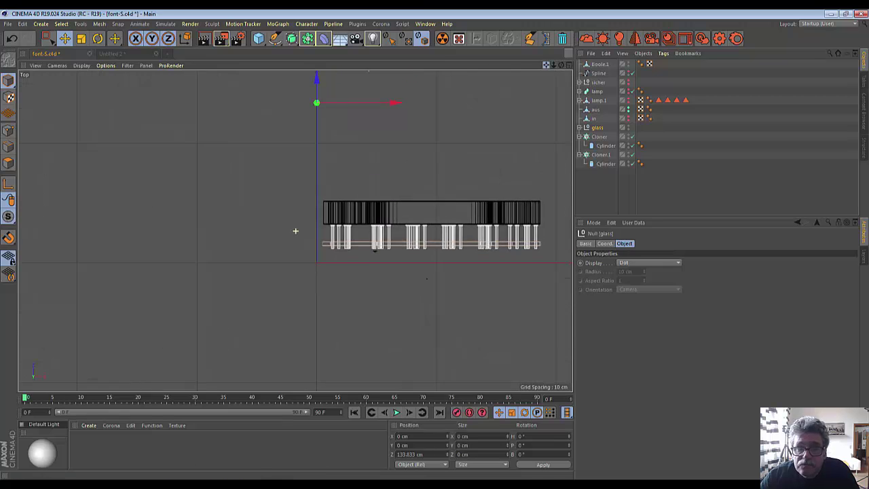
pyautogui.moveTo(546, 68); pyautogui.dragTo(294, 233)
pyautogui.moveTo(258, 77); pyautogui.dragTo(259, 88)
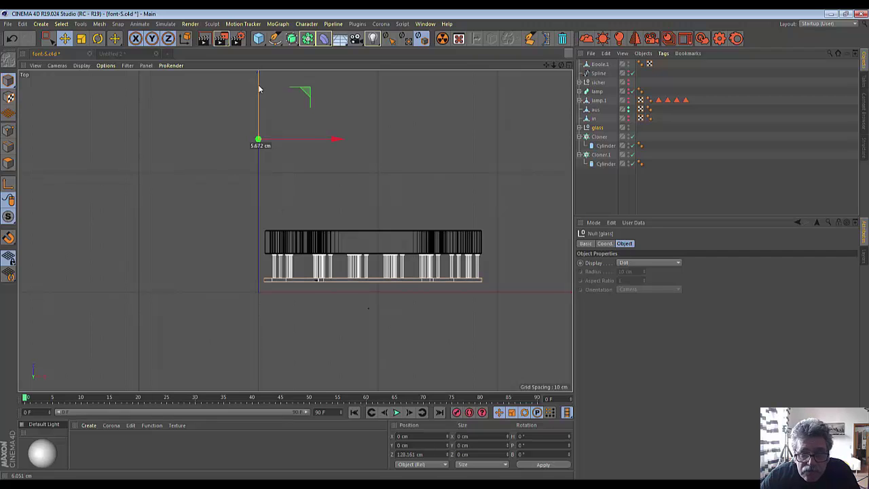
# - Move Boole.1 to Z 8.056 cm and return to the four-view layout
pyautogui.click(592, 64)
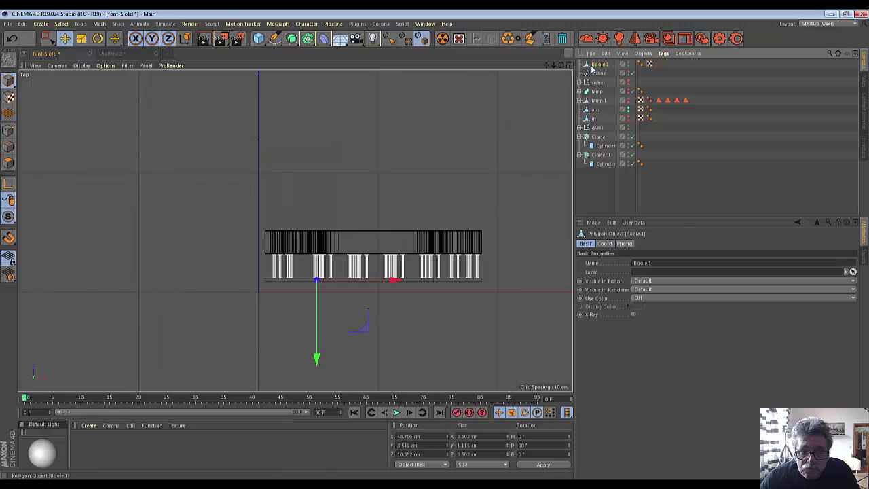
pyautogui.moveTo(317, 357)
pyautogui.mouseDown()
pyautogui.moveTo(317, 366)
pyautogui.moveTo(321, 349)
pyautogui.mouseUp()
pyautogui.scroll(3, 321, 345)
pyautogui.scroll(2, 312, 285)
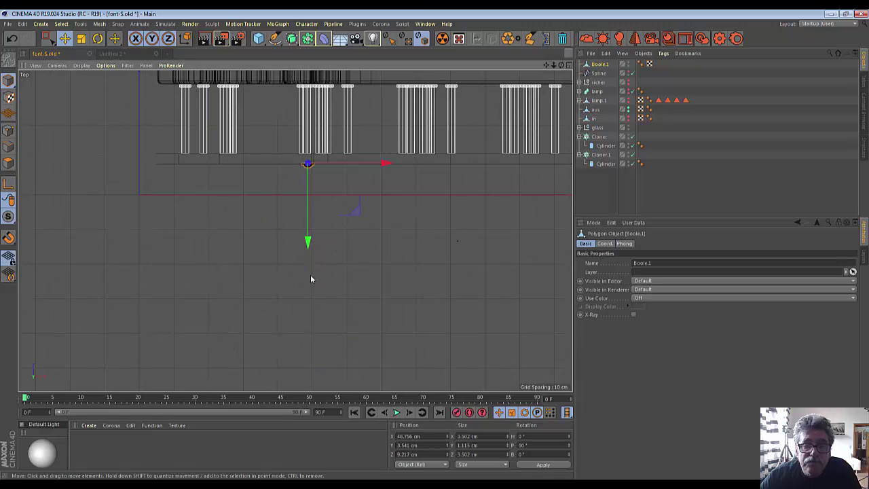
pyautogui.moveTo(307, 243); pyautogui.dragTo(308, 250)
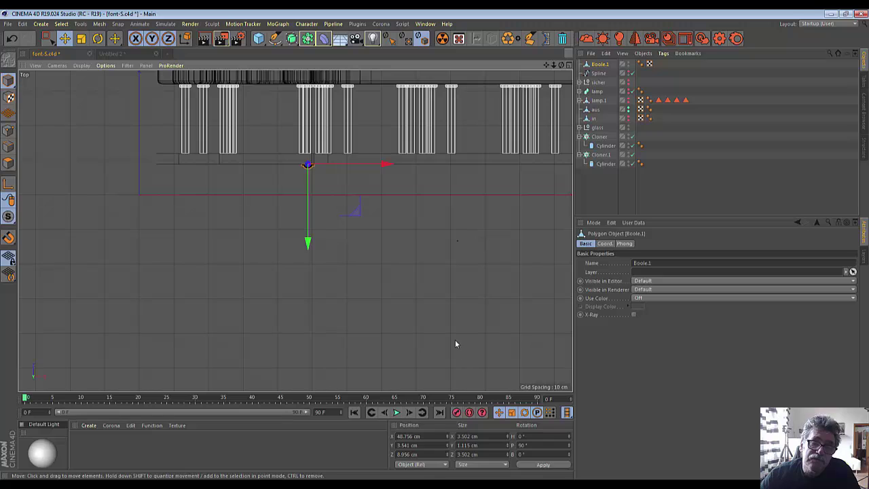
pyautogui.click(455, 341)
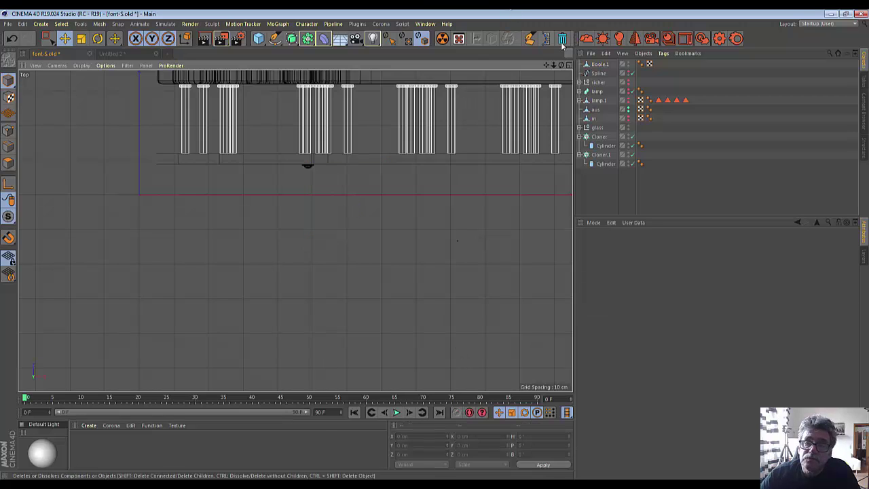
pyautogui.click(569, 65)
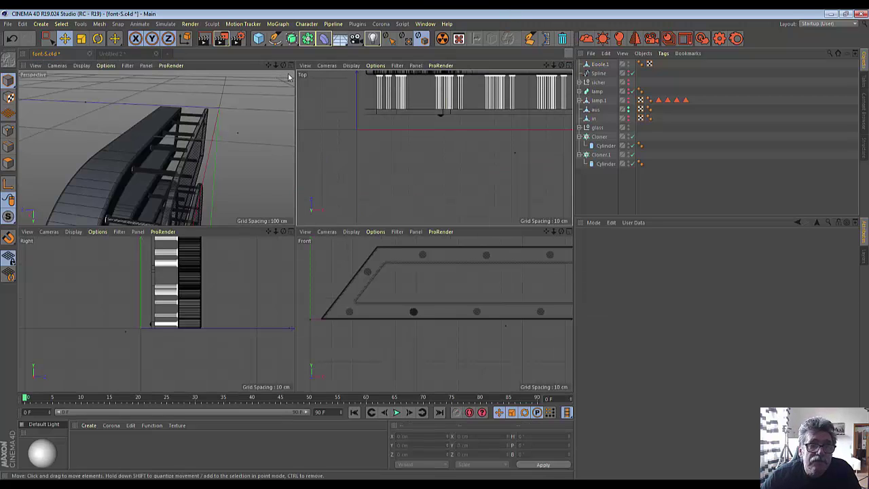
# - Slide the extruded S about 5 cm along Z and shift Boole.1 slightly along X
pyautogui.click(292, 64)
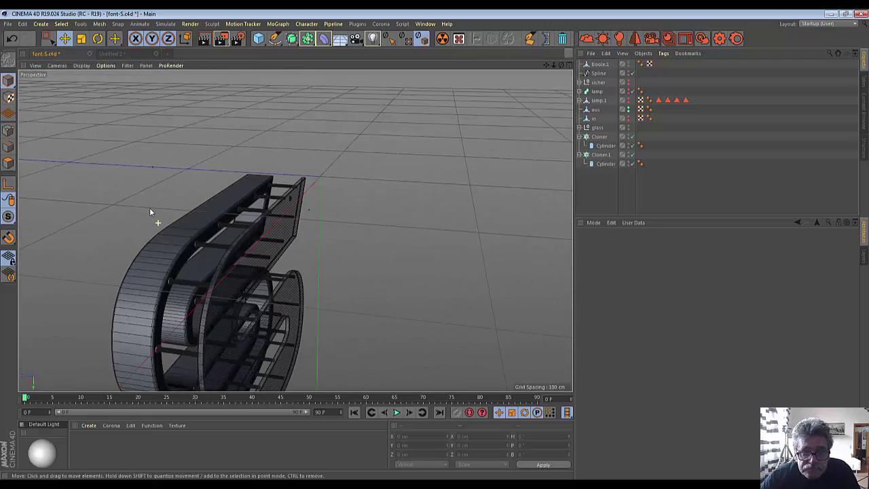
pyautogui.moveTo(561, 65)
pyautogui.mouseDown()
pyautogui.moveTo(489, 116)
pyautogui.moveTo(455, 170)
pyautogui.mouseUp()
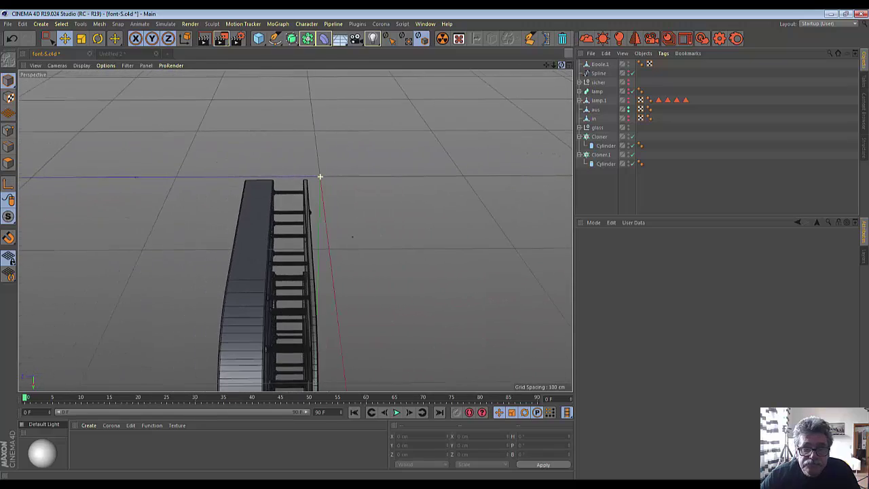
pyautogui.click(312, 289)
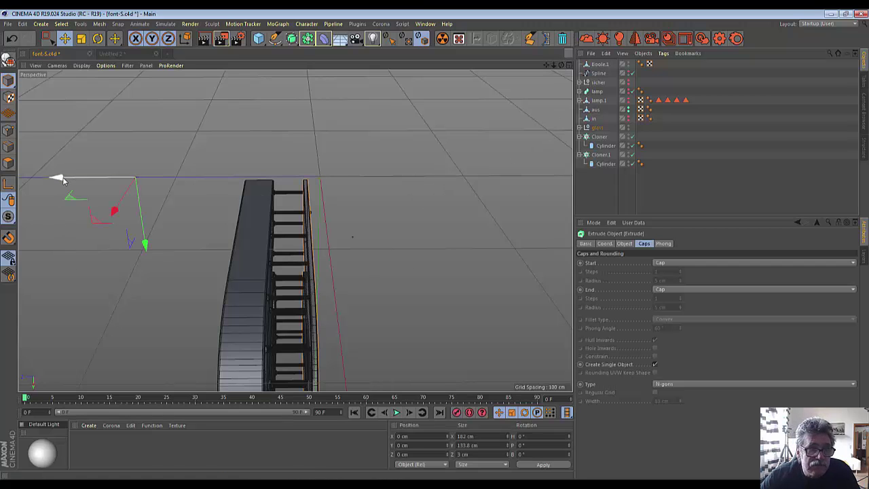
pyautogui.moveTo(60, 180); pyautogui.dragTo(55, 178)
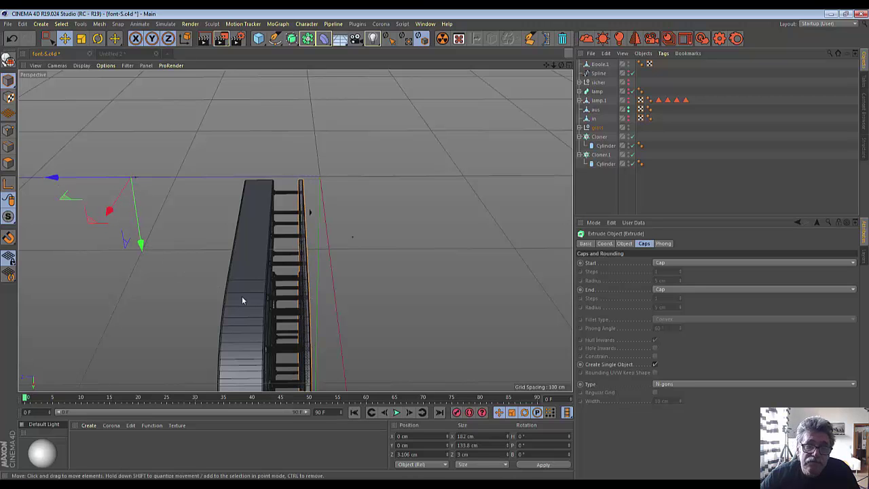
pyautogui.scroll(3, 322, 317)
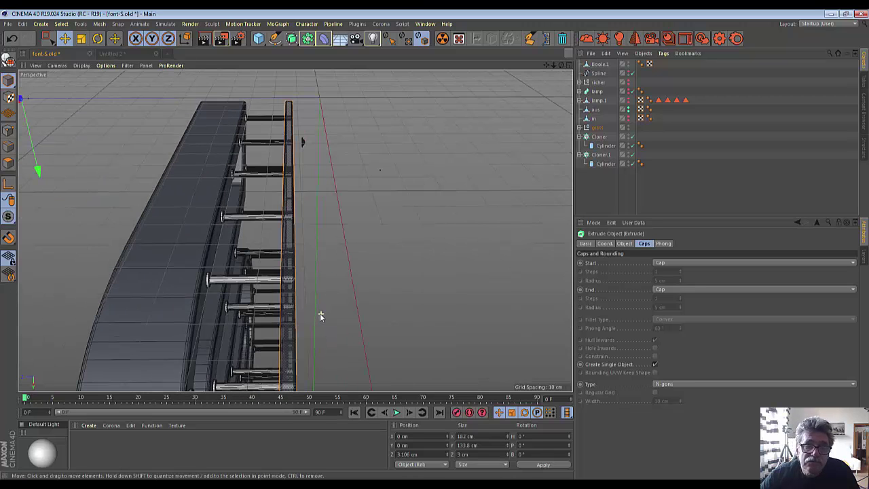
pyautogui.click(599, 64)
pyautogui.moveTo(378, 144); pyautogui.dragTo(369, 146)
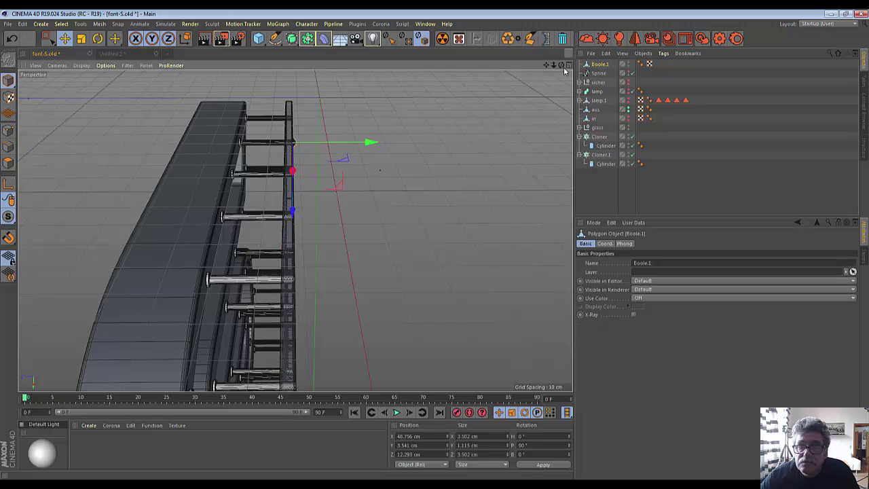
# - Scale the Boole.1 screw head up to about 3.85 cm across, then view the plate and rods
pyautogui.moveTo(561, 66); pyautogui.dragTo(444, 126)
pyautogui.scroll(2, 328, 166)
pyautogui.scroll(3, 326, 166)
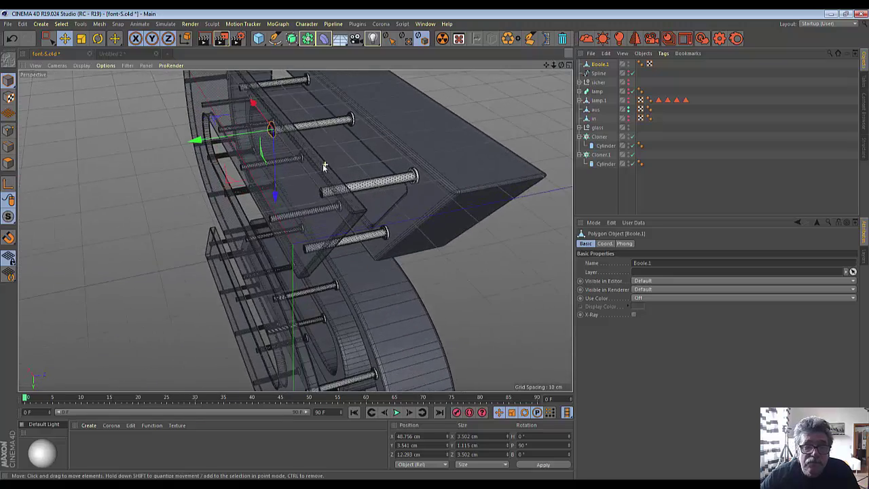
pyautogui.scroll(3, 323, 164)
pyautogui.scroll(2, 323, 164)
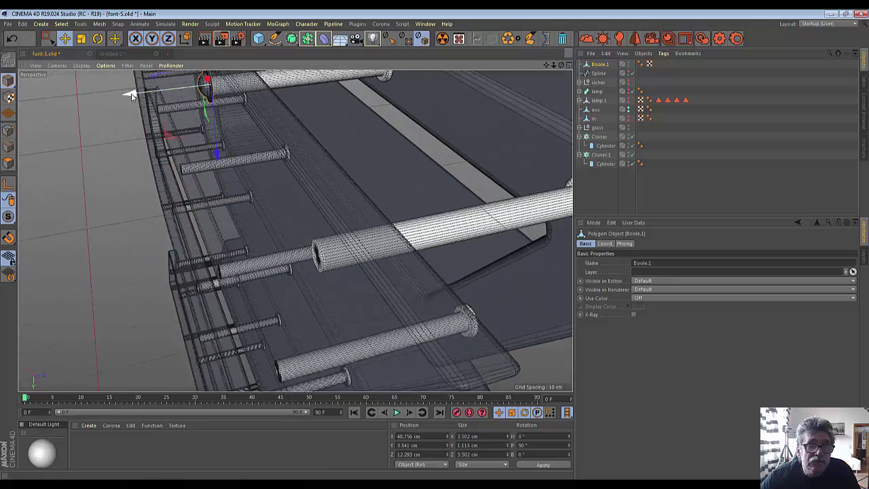
pyautogui.moveTo(132, 95); pyautogui.dragTo(116, 93)
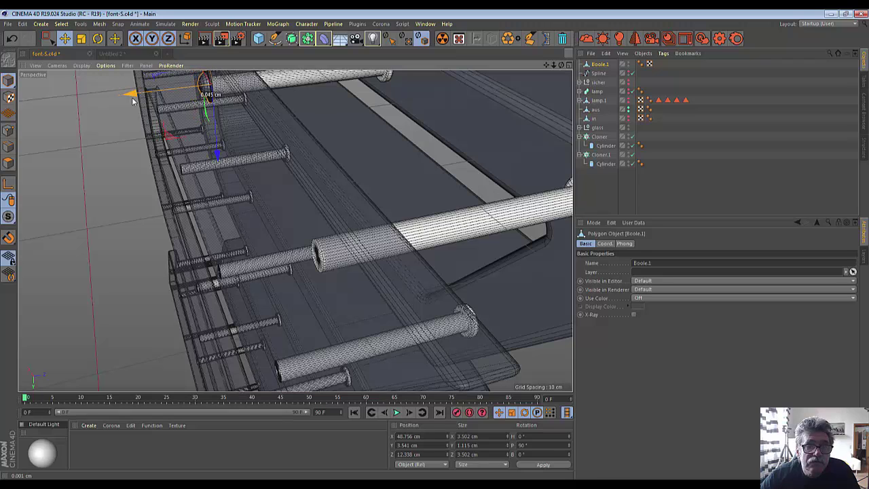
pyautogui.click(80, 38)
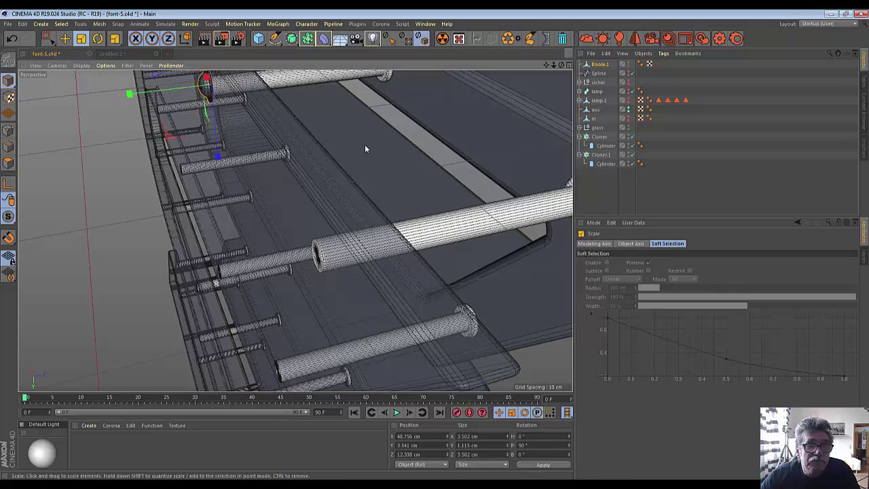
pyautogui.moveTo(377, 148); pyautogui.dragTo(407, 142)
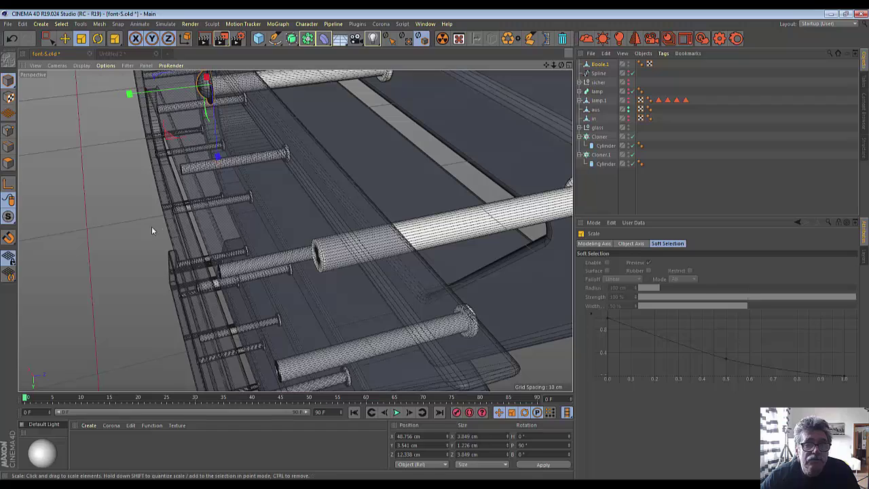
pyautogui.click(133, 233)
pyautogui.moveTo(558, 66); pyautogui.dragTo(329, 226)
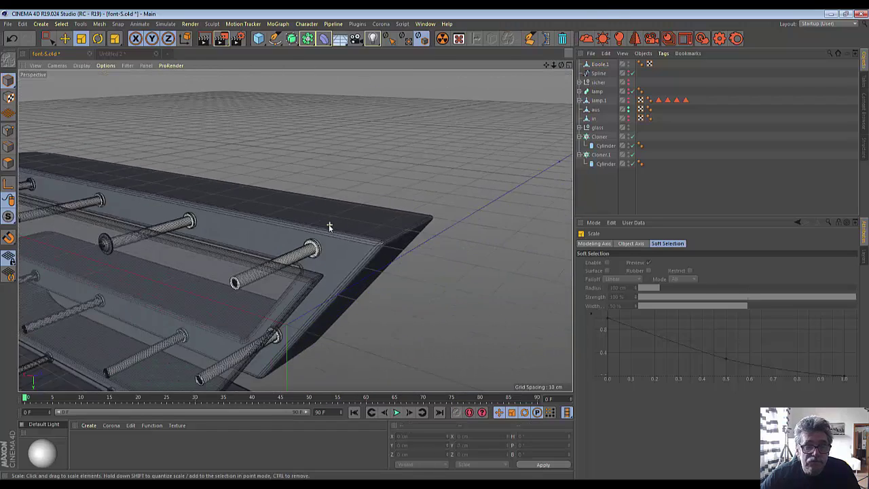
# - Duplicate Cloner.1 as Cloner.2, place Boole.1 inside it, and delete its Cylinder child
pyautogui.click(599, 156)
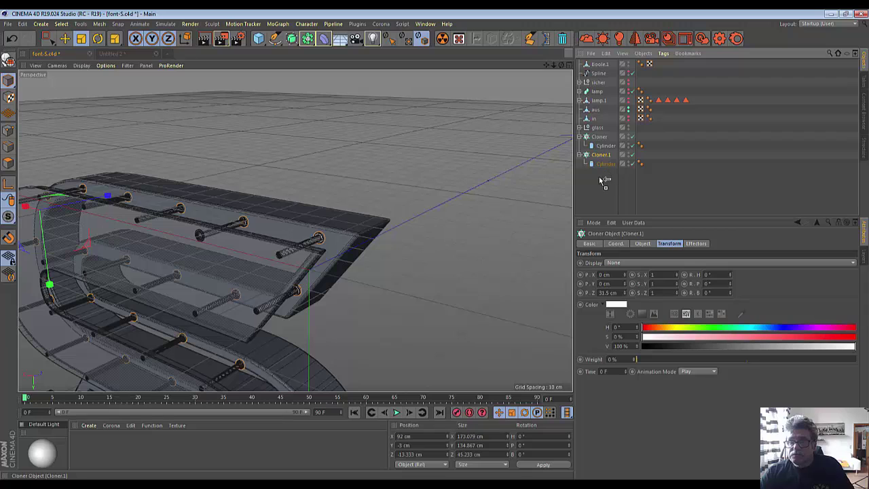
pyautogui.moveTo(605, 180)
pyautogui.keyDown('ctrl'); pyautogui.mouseDown()
pyautogui.moveTo(605, 188)
pyautogui.moveTo(604, 179)
pyautogui.mouseUp(); pyautogui.keyUp('ctrl')
pyautogui.click(607, 183)
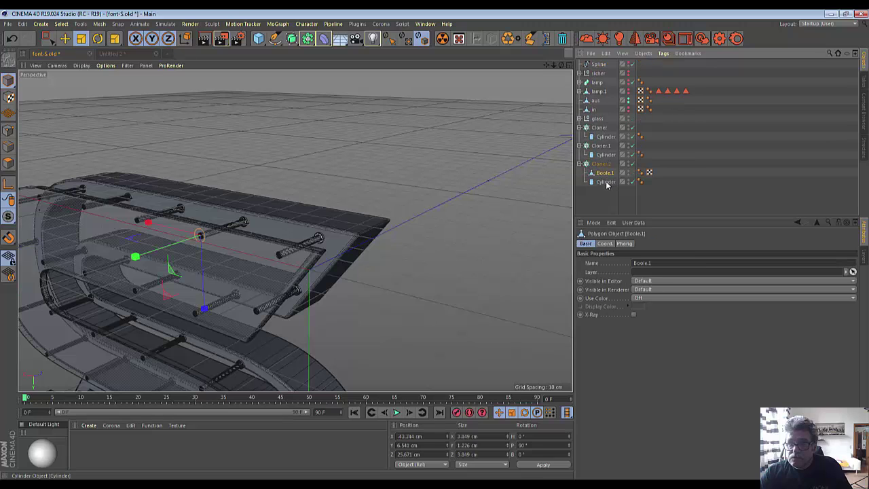
pyautogui.click(606, 182)
pyautogui.press('Delete')
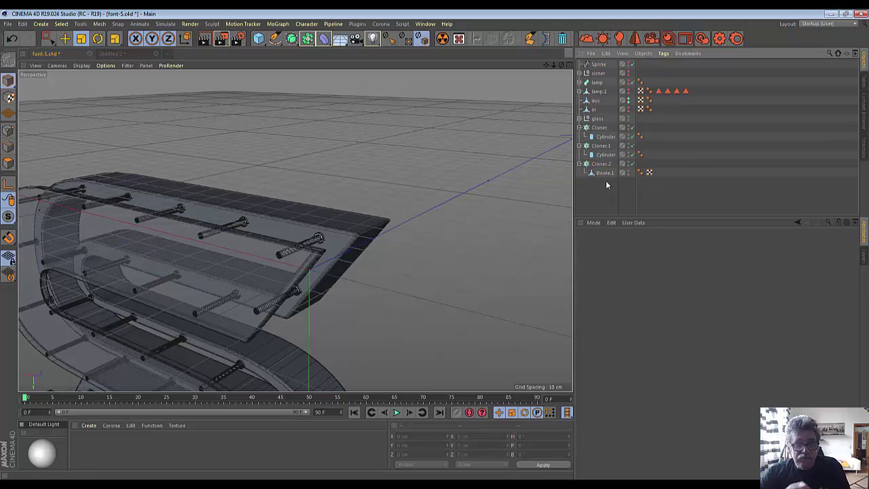
pyautogui.keyDown('alt'); pyautogui.moveTo(450, 194); pyautogui.dragTo(446, 195); pyautogui.keyUp('alt')
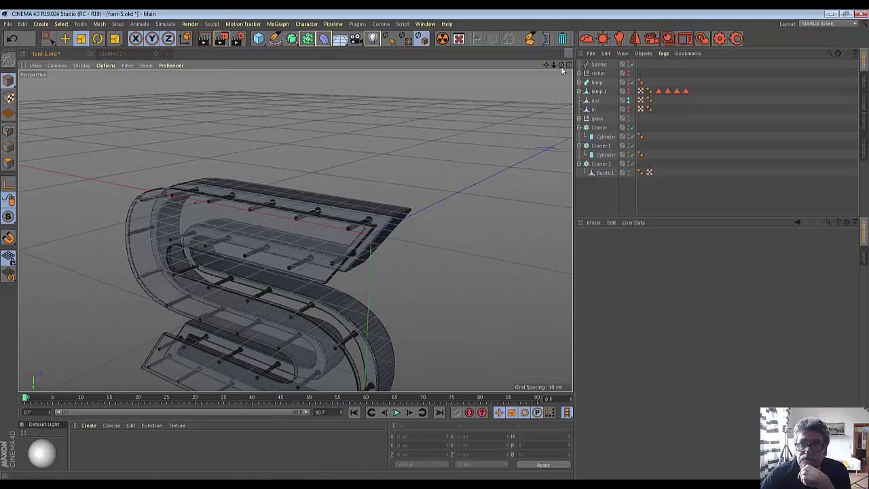
pyautogui.moveTo(561, 65)
pyautogui.mouseDown()
pyautogui.moveTo(371, 234)
pyautogui.moveTo(495, 158)
pyautogui.mouseUp()
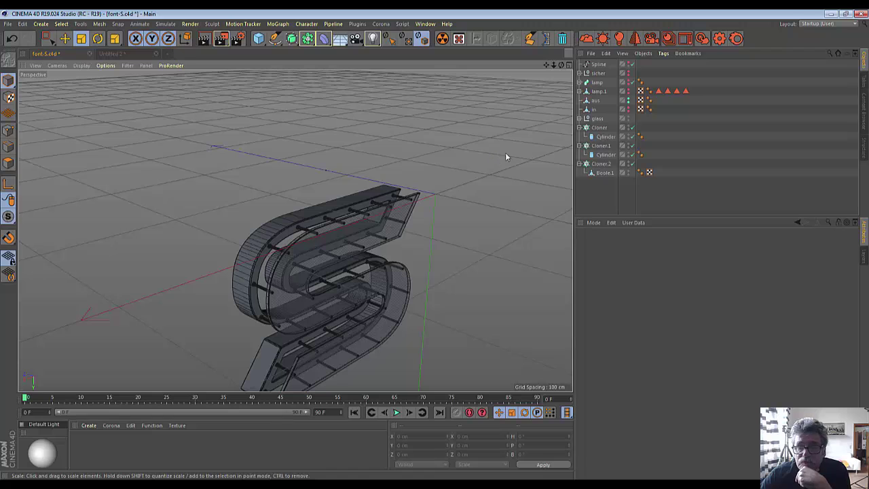
# - Inspect Cloner.2's Object settings: Boole.1 cloned along the S spline in 30 cm steps
pyautogui.click(598, 164)
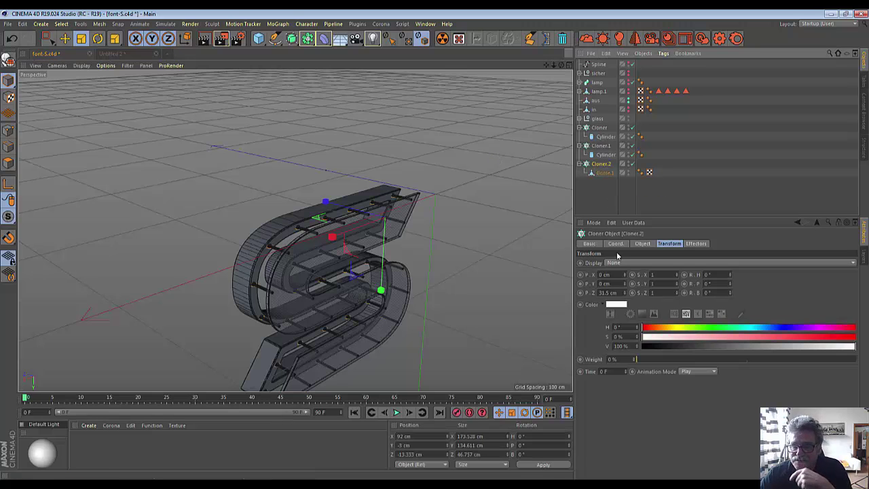
pyautogui.keyDown('shift'); pyautogui.click(641, 244); pyautogui.keyUp('shift')
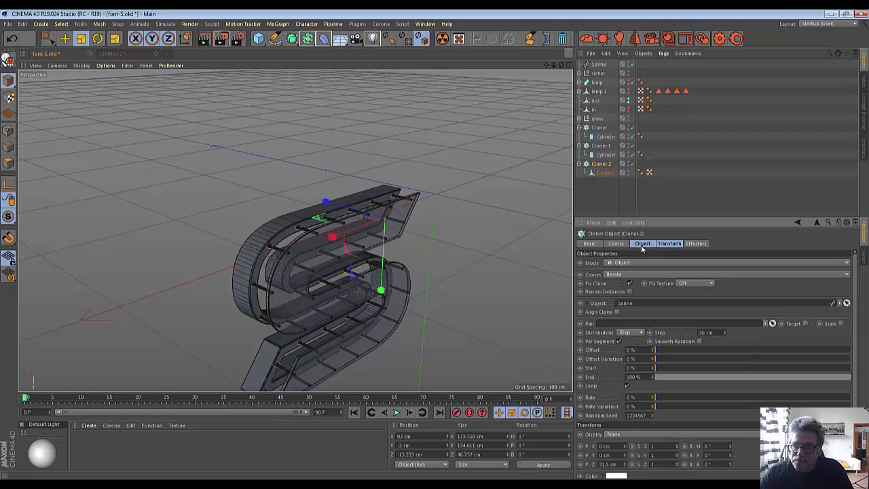
pyautogui.keyDown('shift'); pyautogui.click(693, 245); pyautogui.keyUp('shift')
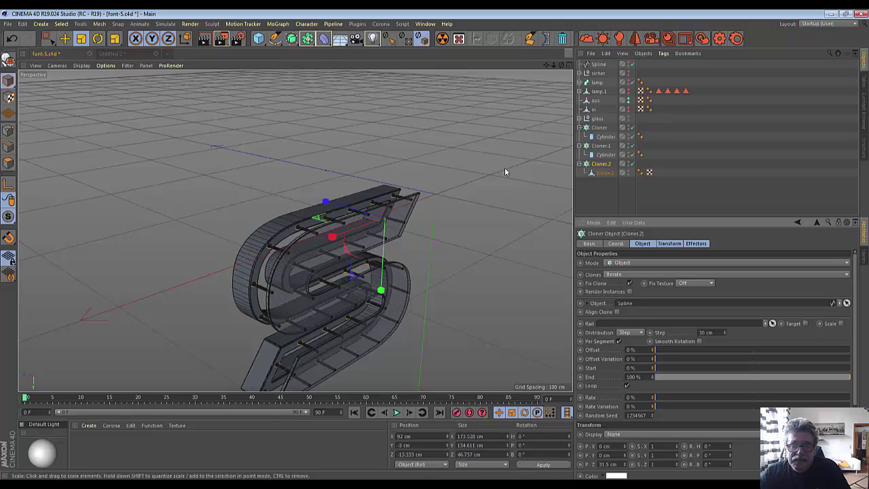
pyautogui.scroll(3, 287, 272)
pyautogui.scroll(3, 289, 275)
pyautogui.scroll(2, 289, 274)
pyautogui.scroll(3, 289, 275)
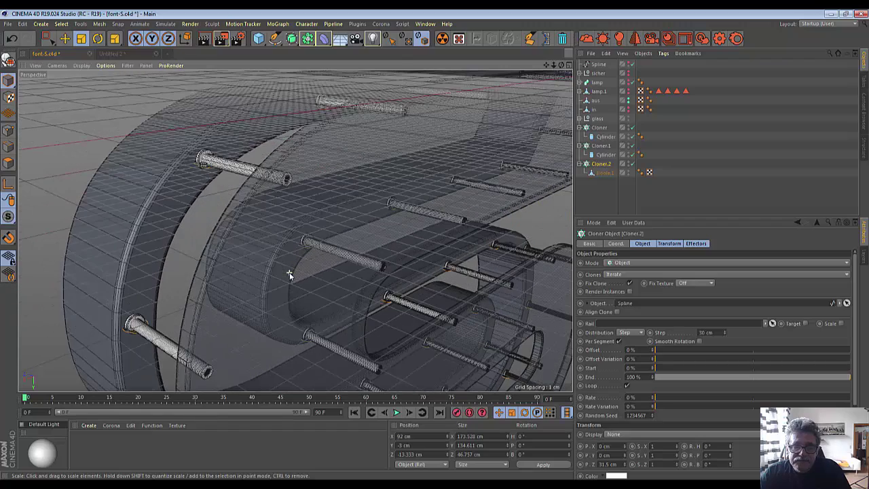
pyautogui.scroll(-4, 289, 272)
pyautogui.scroll(-2, 289, 272)
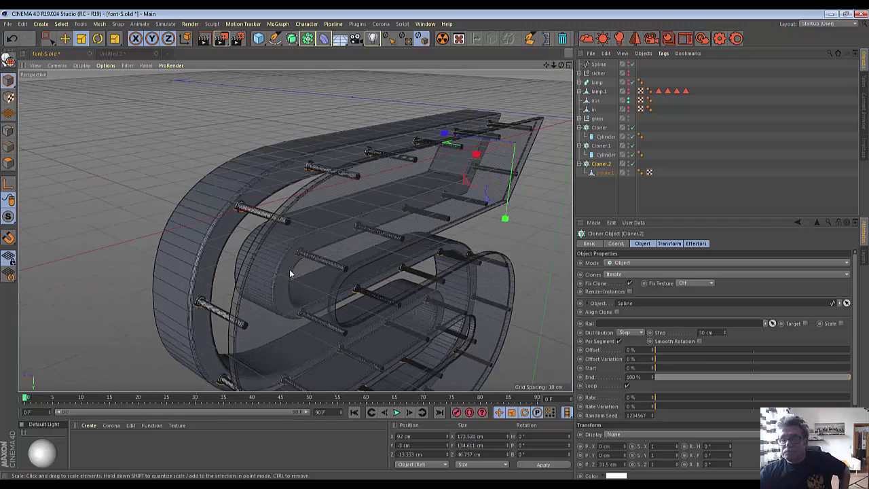
pyautogui.click(603, 173)
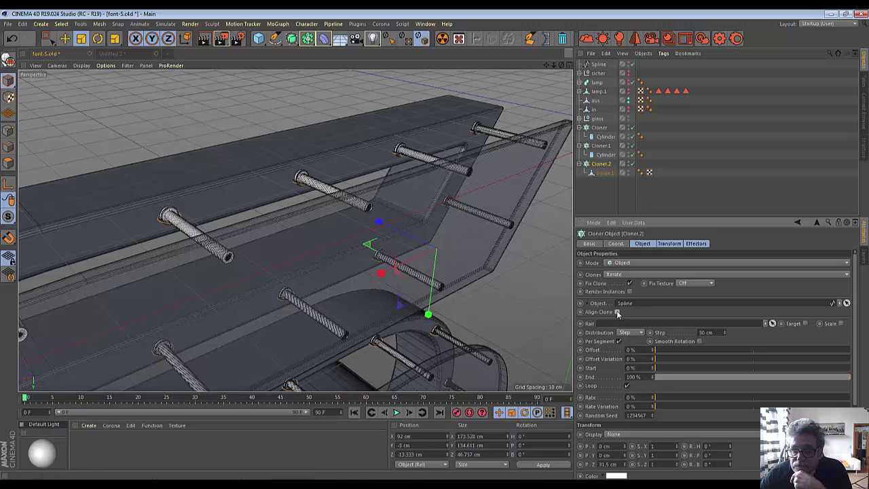
# - Enable Align Clone on Cloner.2 and try Z offsets between 26.5 and 31.5 cm
pyautogui.click(617, 313)
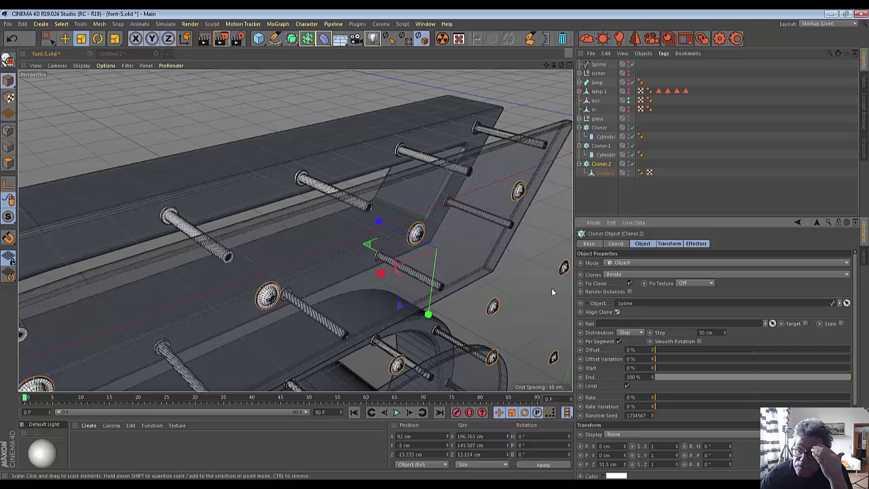
pyautogui.click(666, 243)
pyautogui.click(625, 295)
pyautogui.click(625, 296)
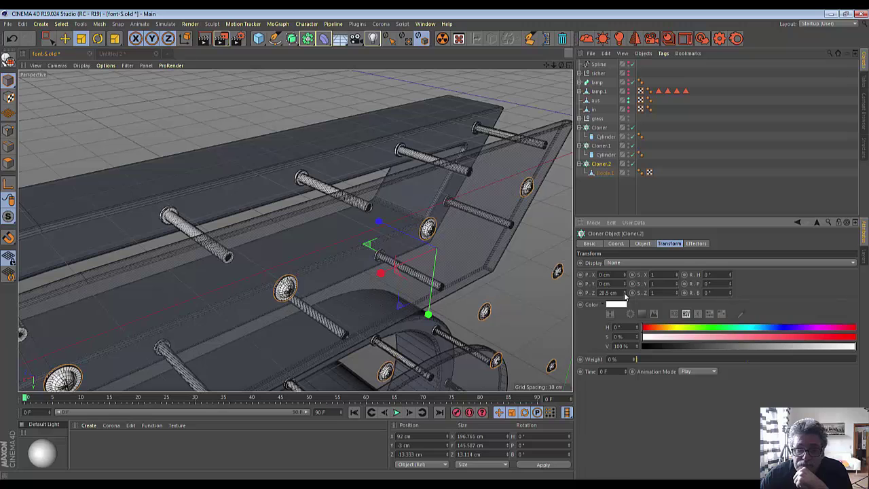
pyautogui.click(625, 297)
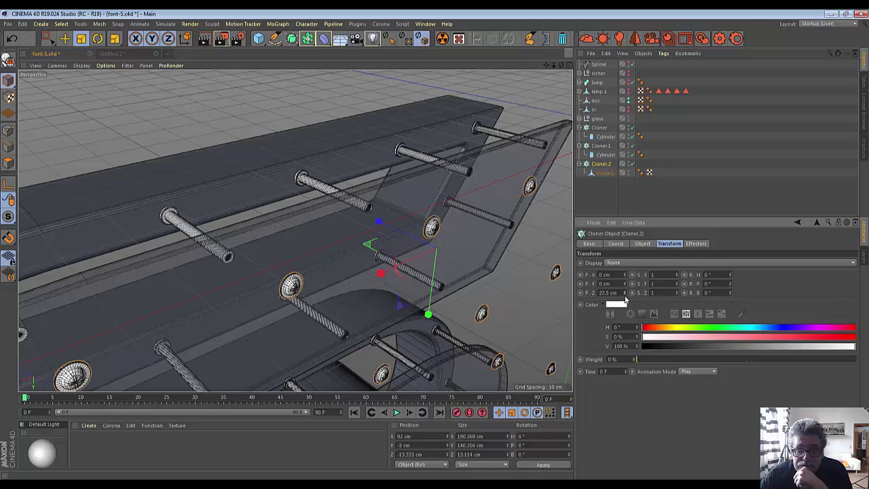
pyautogui.click(625, 297)
pyautogui.moveTo(626, 297); pyautogui.dragTo(626, 289)
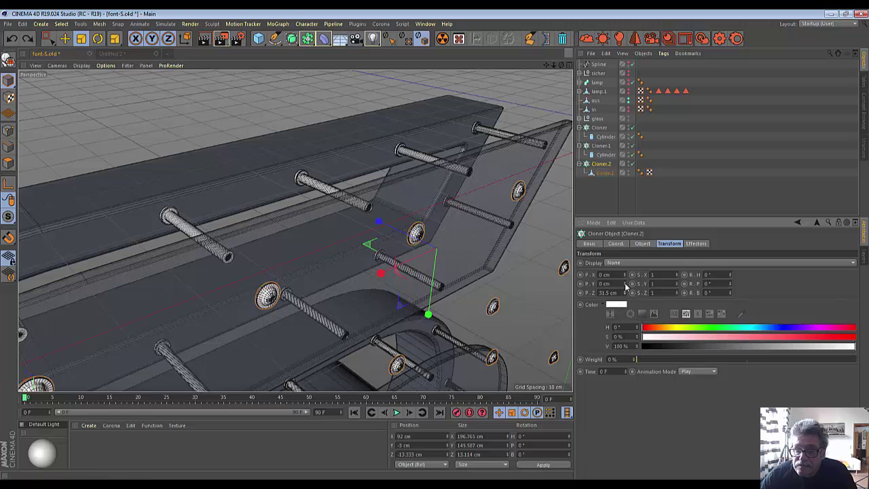
pyautogui.hotkey('ctrl', 'shift', 'z')
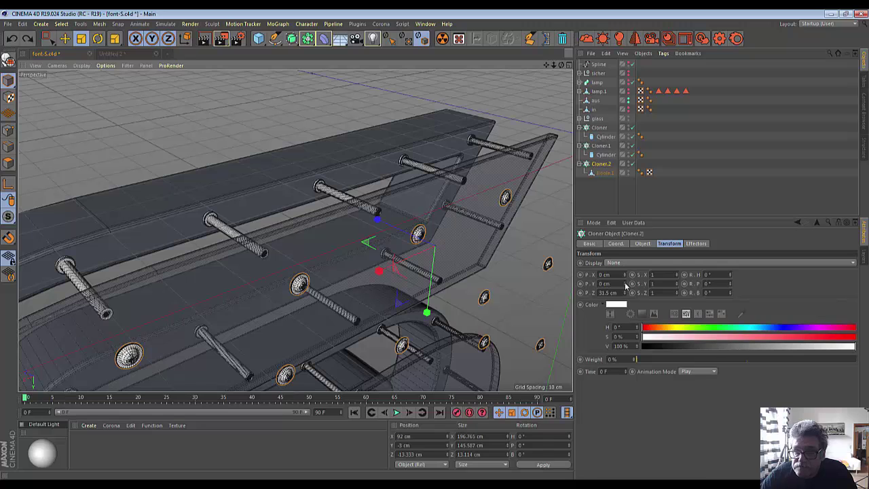
# - Set the clones' Z position to 22 cm on the rod holes and check from the Front view
pyautogui.moveTo(625, 275); pyautogui.dragTo(625, 288)
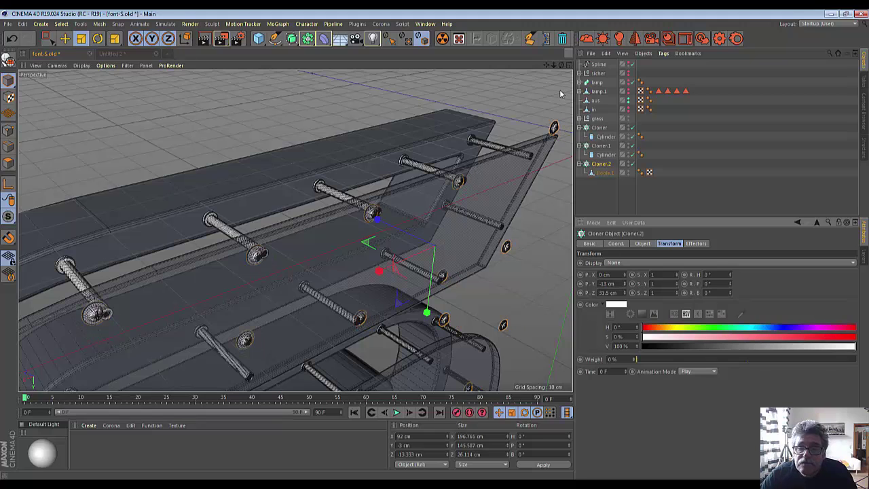
pyautogui.moveTo(561, 65); pyautogui.dragTo(516, 75)
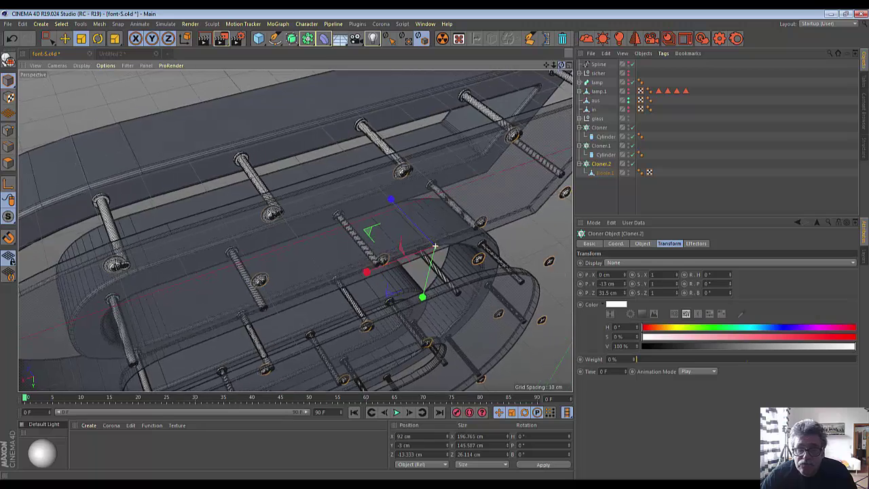
pyautogui.keyDown('alt'); pyautogui.moveTo(435, 246); pyautogui.dragTo(448, 238); pyautogui.keyUp('alt')
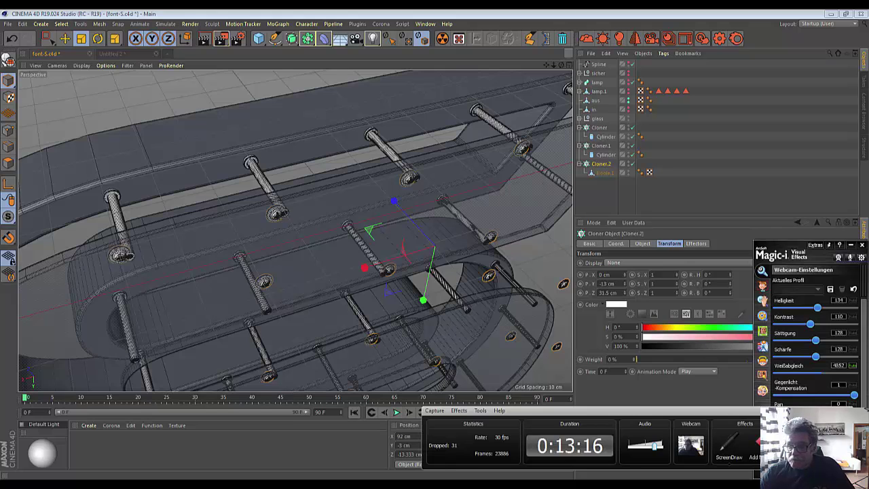
pyautogui.press('F4')
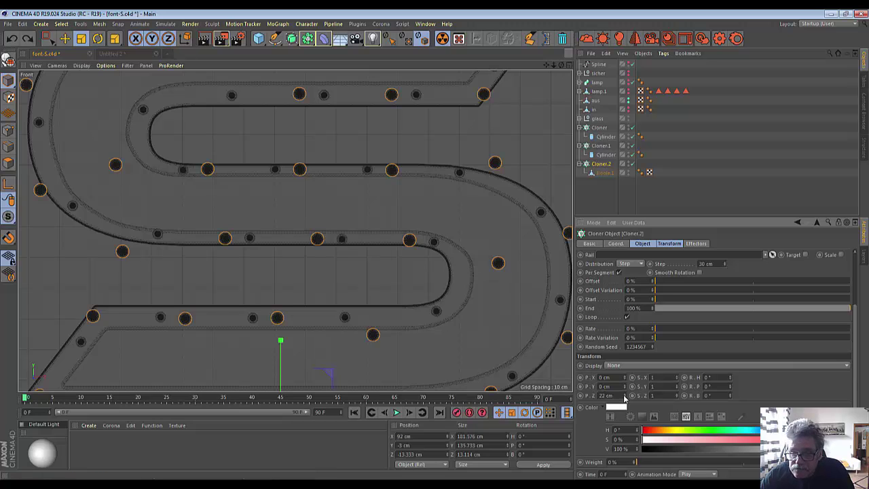
# - Set Cloner.2's Z position to 0 cm and maximize the Perspective view
pyautogui.moveTo(624, 396); pyautogui.dragTo(624, 434)
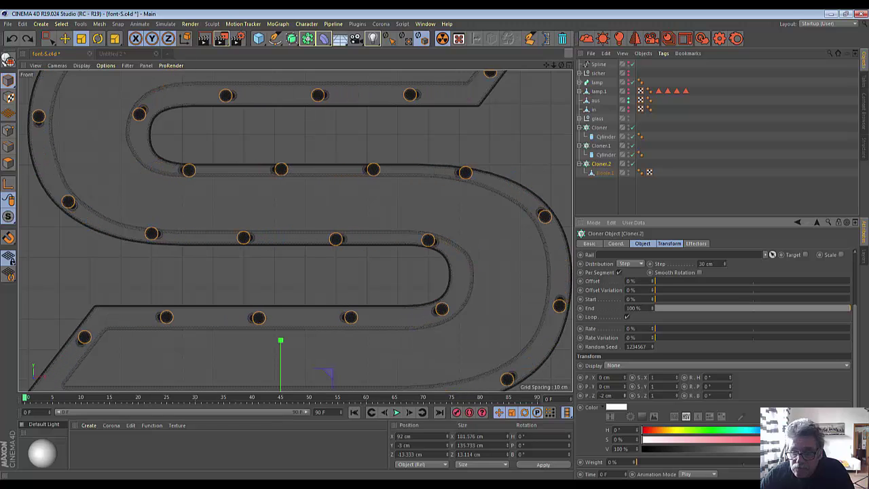
pyautogui.moveTo(624, 435)
pyautogui.mouseDown()
pyautogui.moveTo(624, 455)
pyautogui.moveTo(624, 445)
pyautogui.mouseUp()
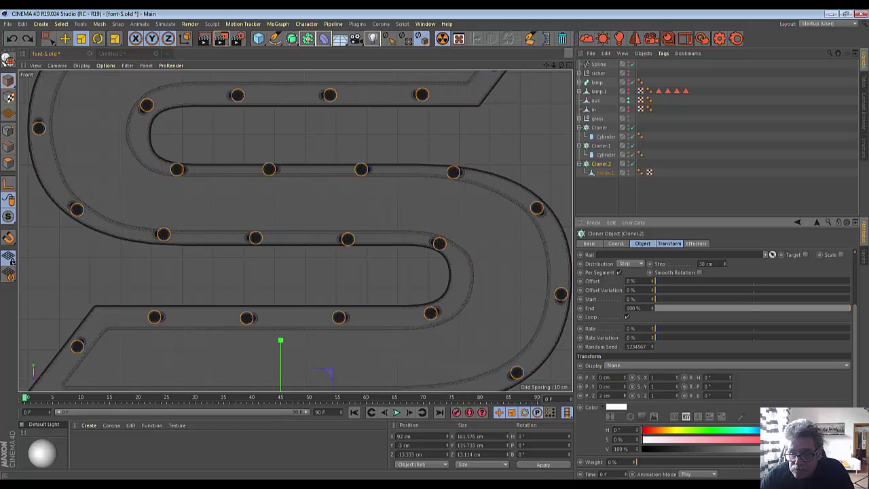
pyautogui.doubleClick(604, 396)
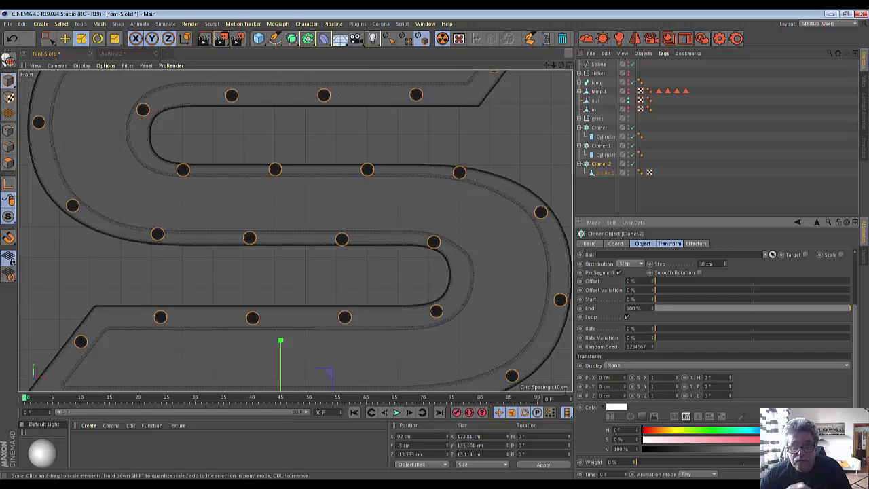
pyautogui.scroll(-5, 502, 237)
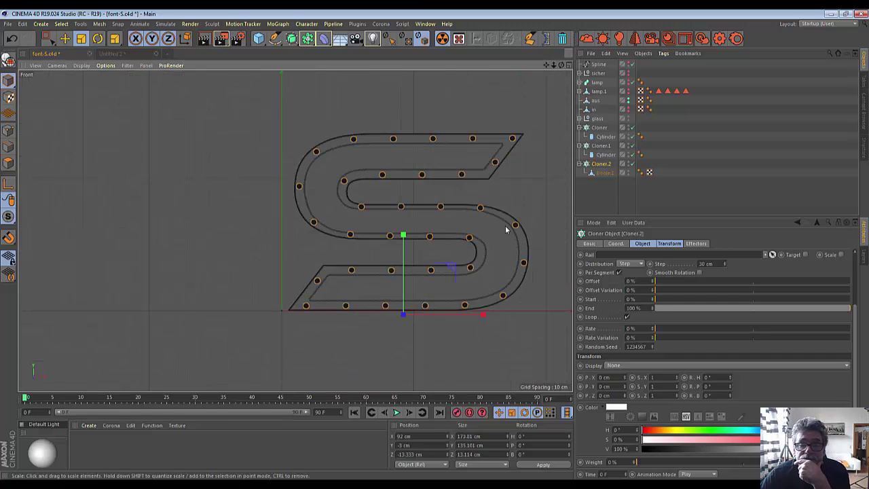
pyautogui.middleClick(508, 229)
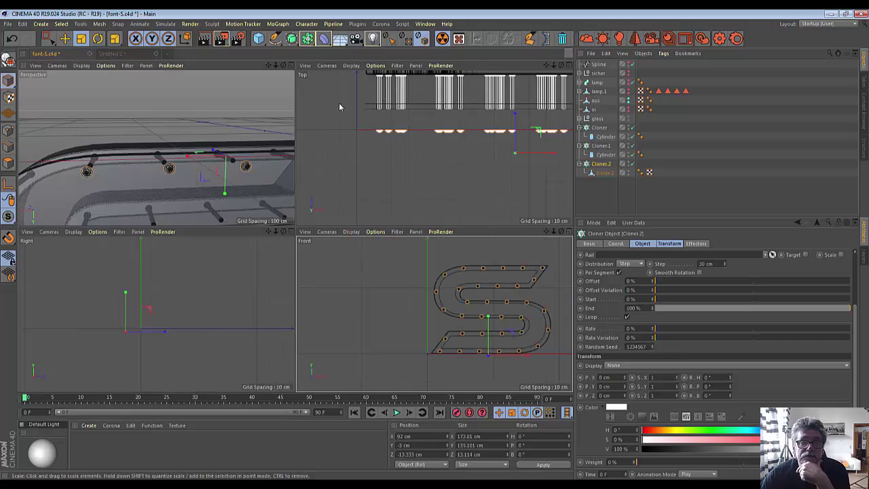
pyautogui.click(292, 64)
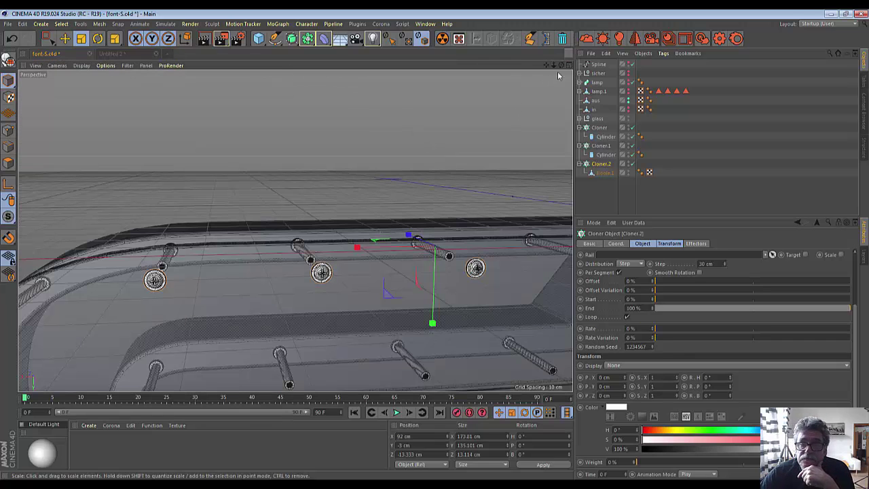
# - Drag Cloner.2's per-clone Y position to -12 cm in the Transform settings
pyautogui.moveTo(561, 65); pyautogui.dragTo(476, 89)
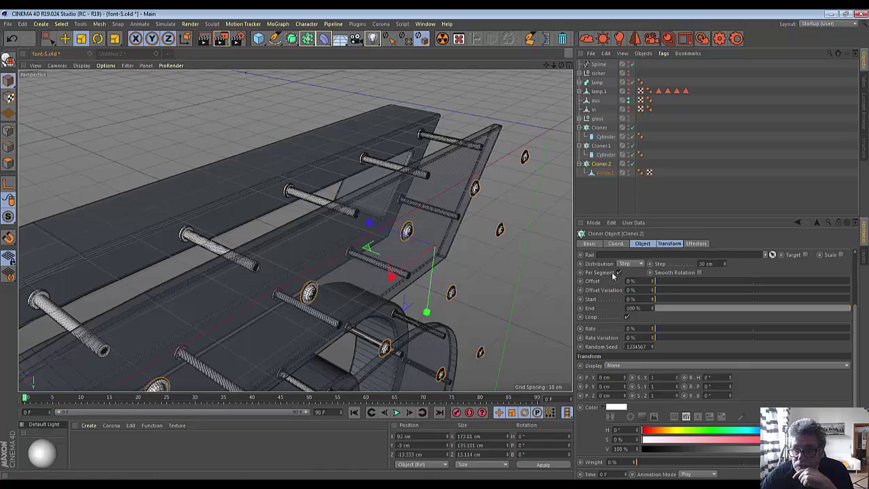
pyautogui.click(671, 244)
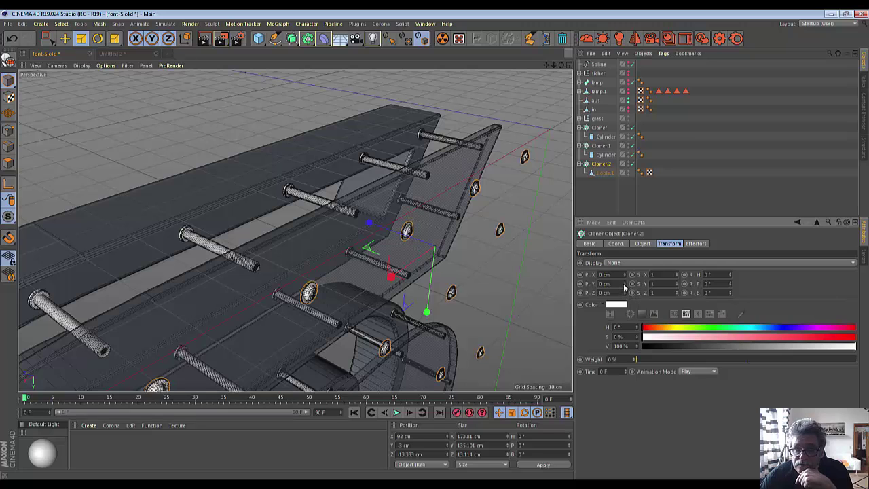
pyautogui.moveTo(625, 285); pyautogui.dragTo(625, 289)
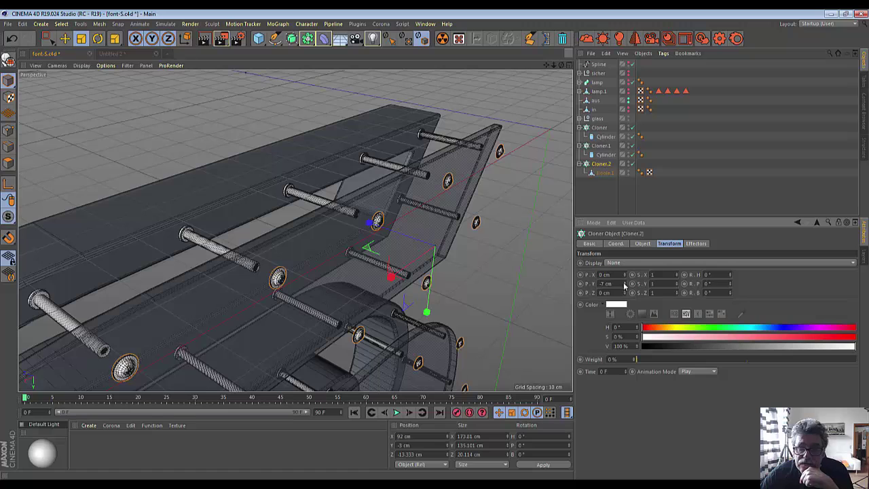
pyautogui.moveTo(626, 285); pyautogui.dragTo(626, 288)
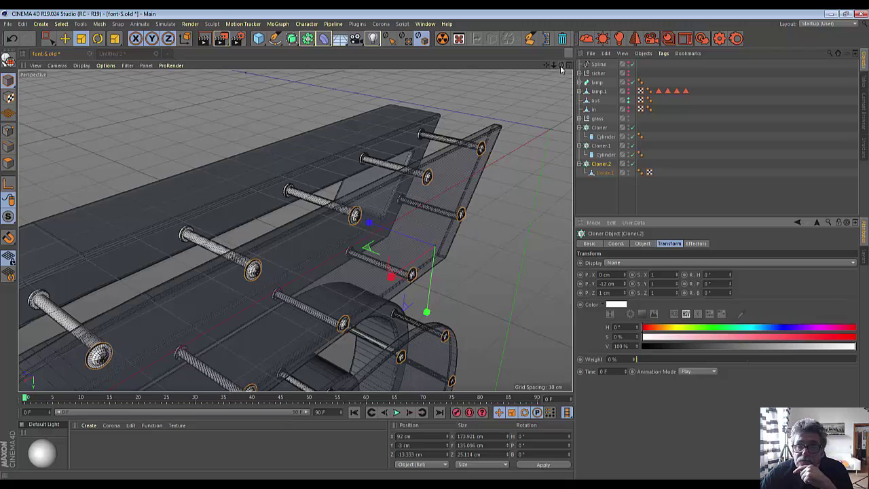
pyautogui.moveTo(561, 66)
pyautogui.mouseDown()
pyautogui.moveTo(516, 75)
pyautogui.moveTo(561, 65)
pyautogui.mouseUp()
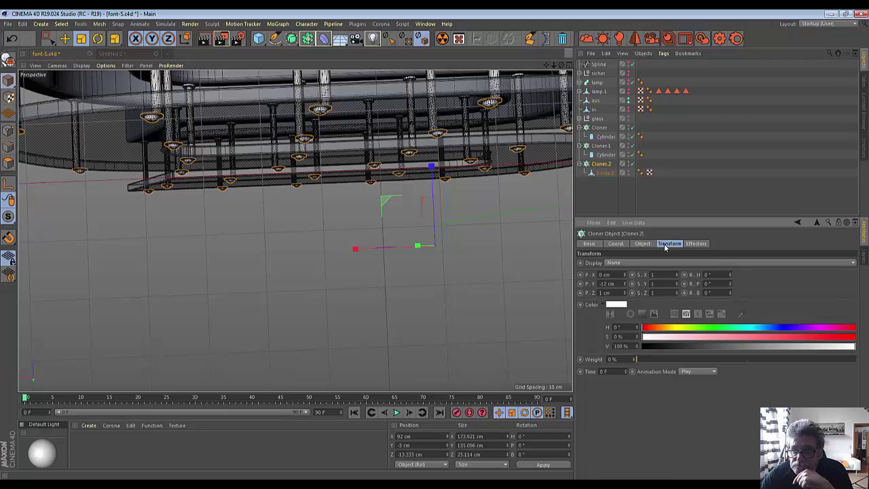
# - Reset the clones' Z position to 0 cm and orbit to a frontal view of the S
pyautogui.click(626, 296)
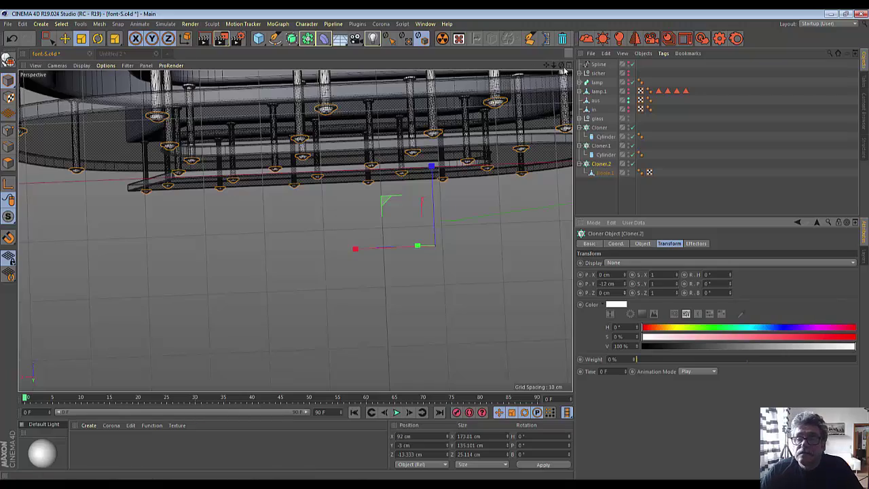
pyautogui.moveTo(561, 70); pyautogui.dragTo(516, 82)
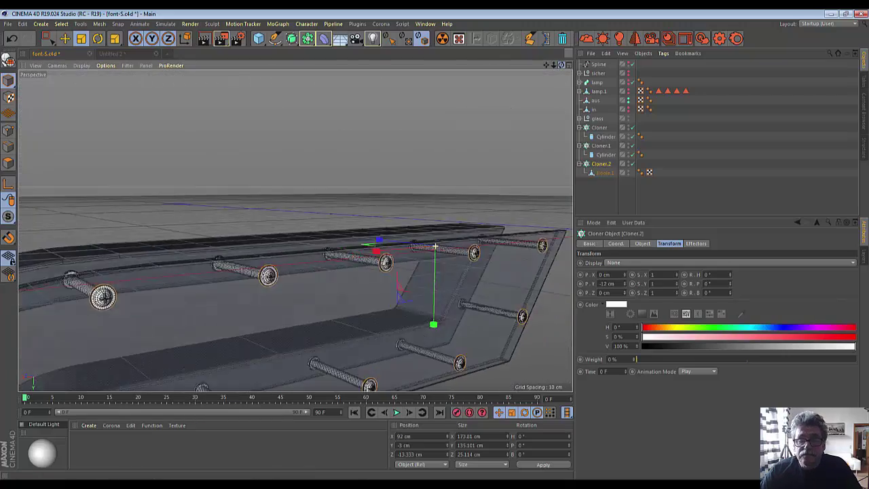
pyautogui.keyDown('alt'); pyautogui.moveTo(434, 246); pyautogui.dragTo(435, 246); pyautogui.keyUp('alt')
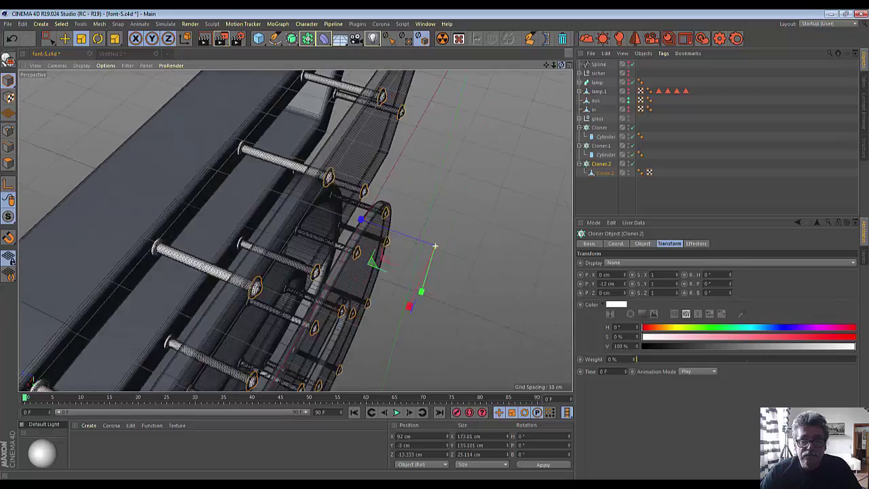
pyautogui.scroll(-2, 435, 246)
pyautogui.scroll(-2, 438, 250)
pyautogui.scroll(-2, 445, 255)
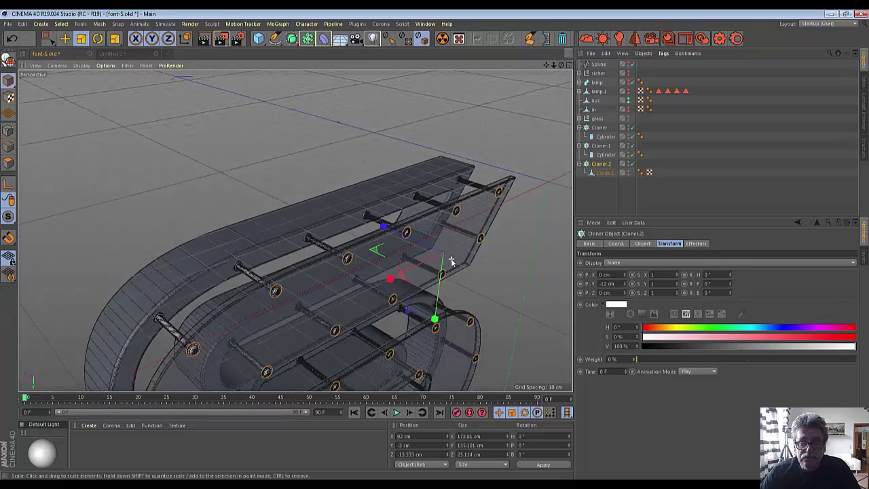
pyautogui.scroll(-2, 449, 260)
pyautogui.keyDown('alt'); pyautogui.moveTo(452, 261); pyautogui.dragTo(446, 255); pyautogui.keyUp('alt')
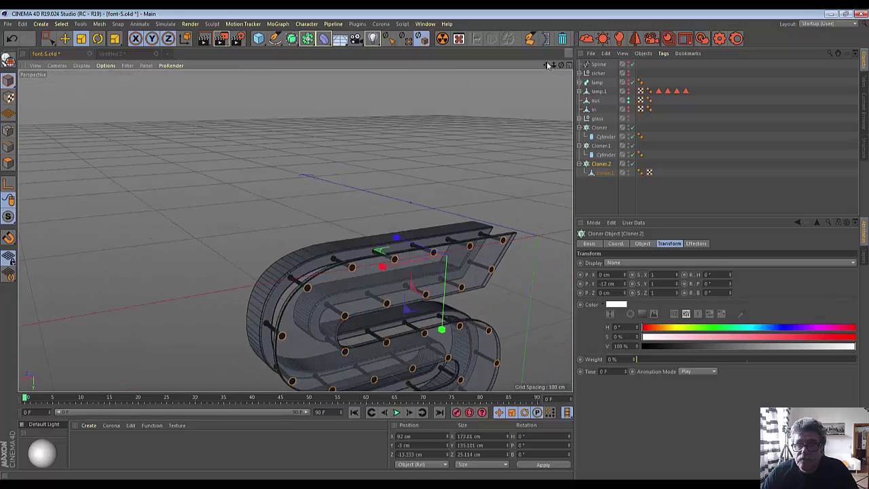
# - Frame the whole S and render a viewport preview of the rods and white screw heads
pyautogui.moveTo(547, 64); pyautogui.dragTo(531, 139)
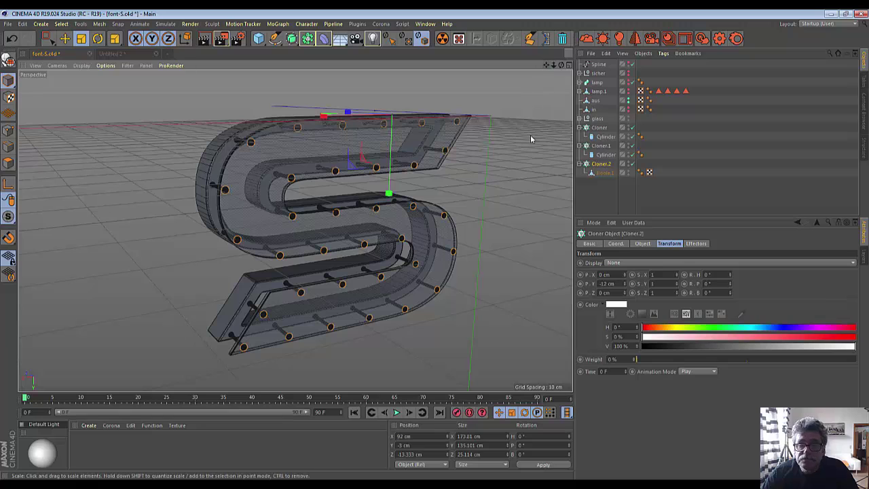
pyautogui.click(204, 41)
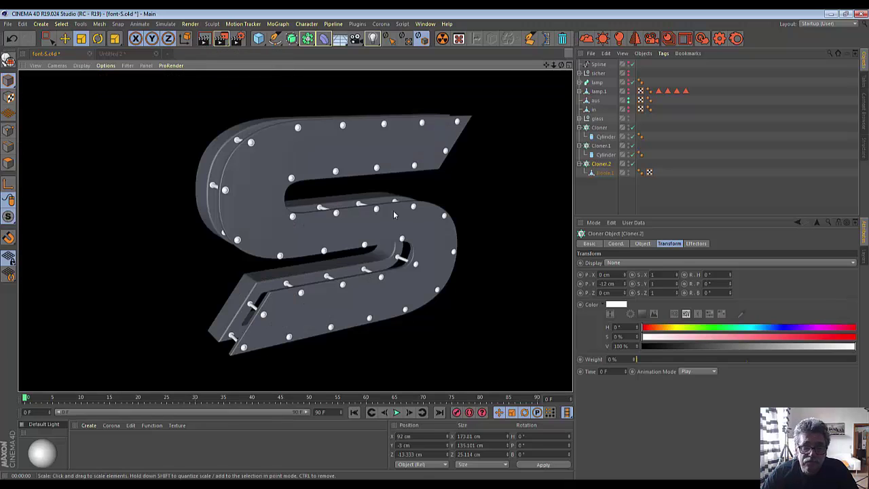
# - Leave the render preview and scale Boole.1 up slightly so the cloned heads cover the rod ends
pyautogui.click(500, 254)
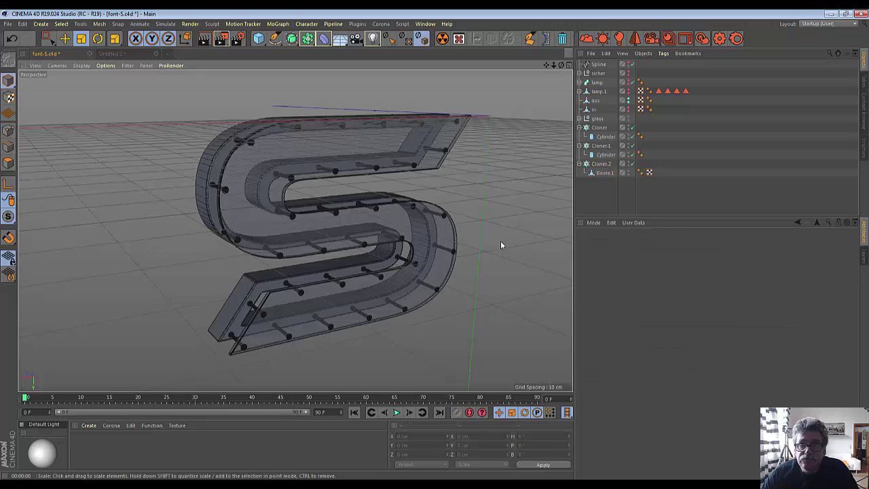
pyautogui.click(603, 174)
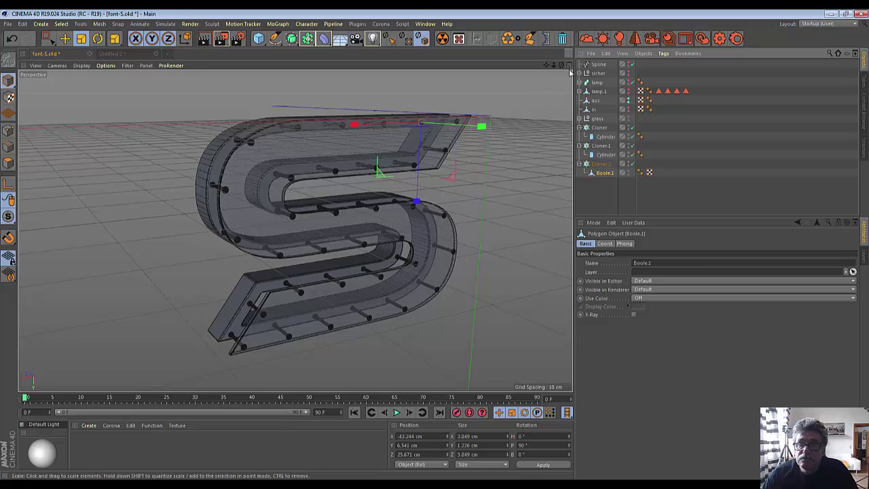
pyautogui.scroll(3, 484, 175)
pyautogui.scroll(3, 484, 176)
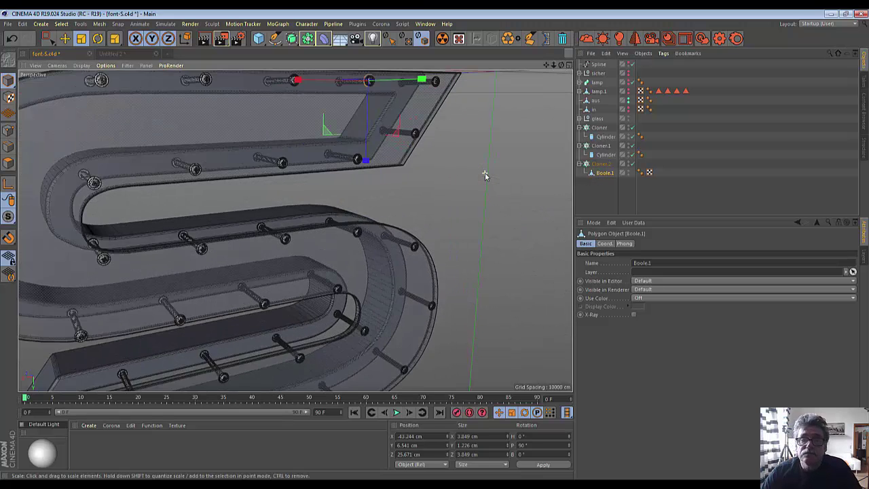
pyautogui.scroll(2, 485, 175)
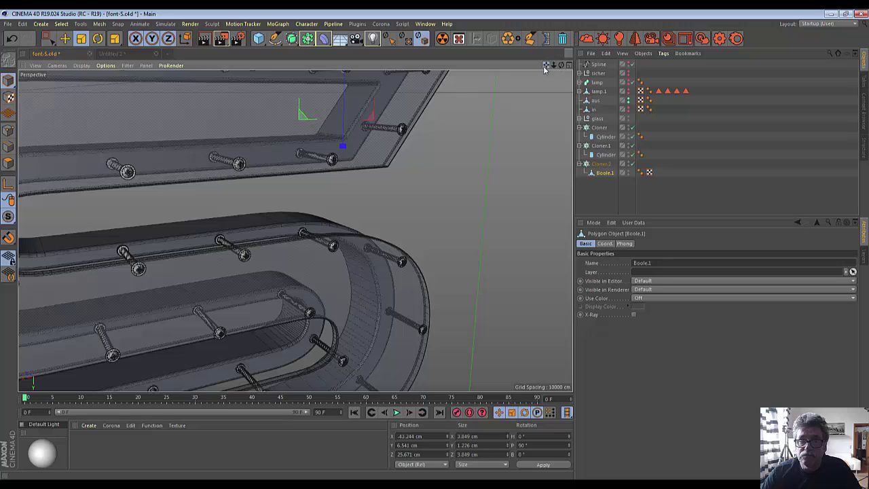
pyautogui.moveTo(544, 69)
pyautogui.mouseDown()
pyautogui.moveTo(468, 121)
pyautogui.moveTo(526, 101)
pyautogui.mouseUp()
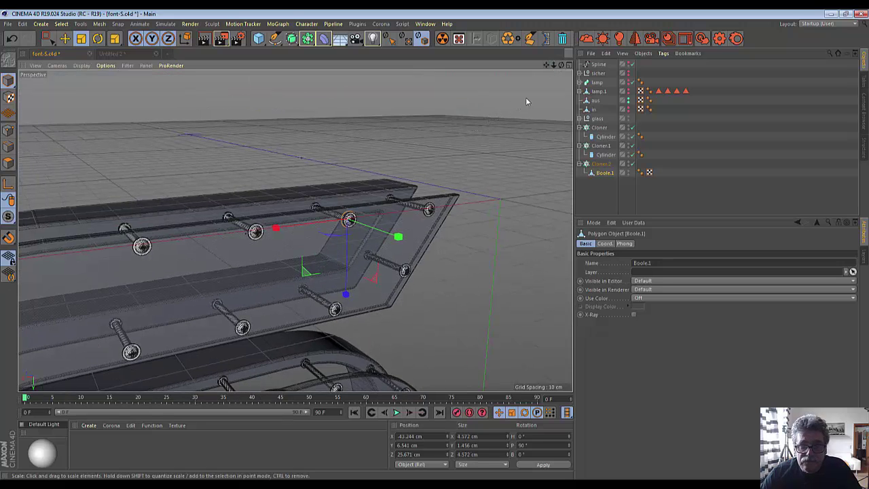
pyautogui.moveTo(525, 101); pyautogui.dragTo(530, 99)
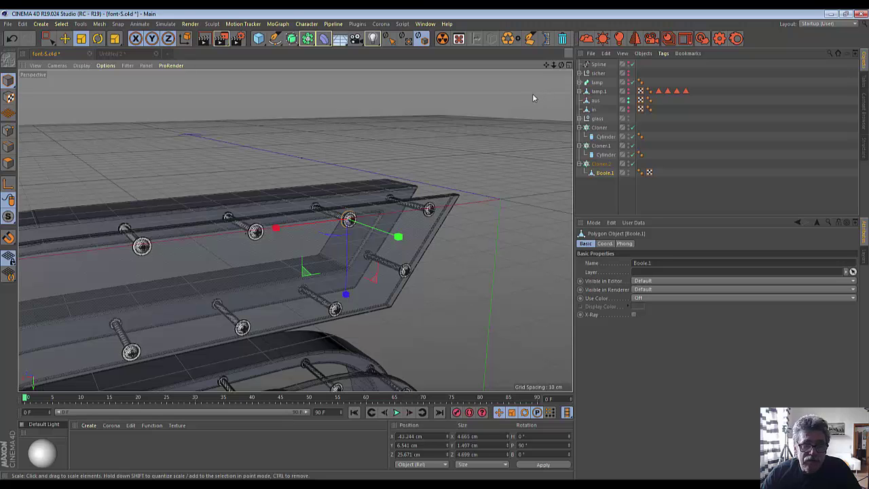
# - Deselect Boole.1 and view the whole S from above with every rod end capped
pyautogui.click(530, 269)
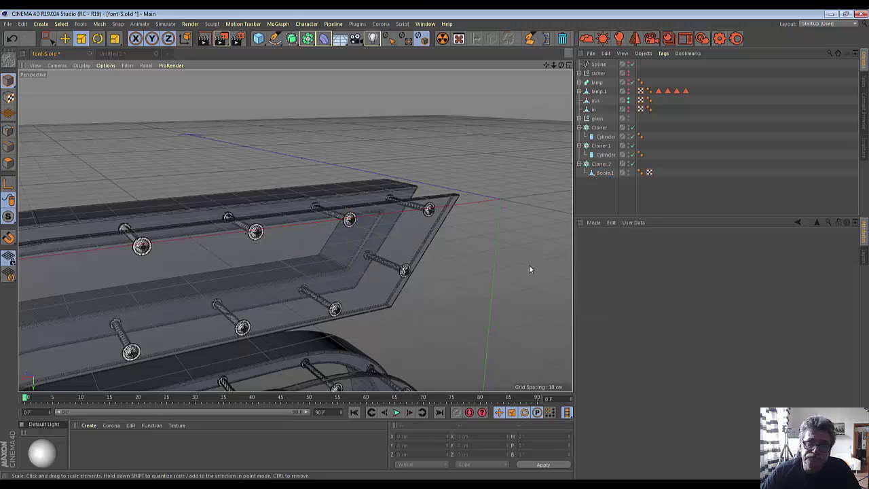
pyautogui.scroll(-5, 530, 269)
pyautogui.scroll(4, 529, 270)
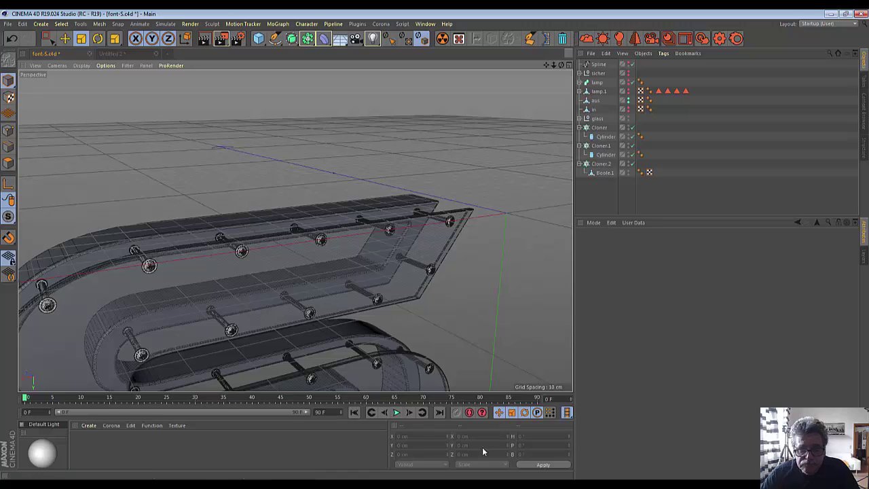
pyautogui.moveTo(561, 64); pyautogui.dragTo(236, 114)
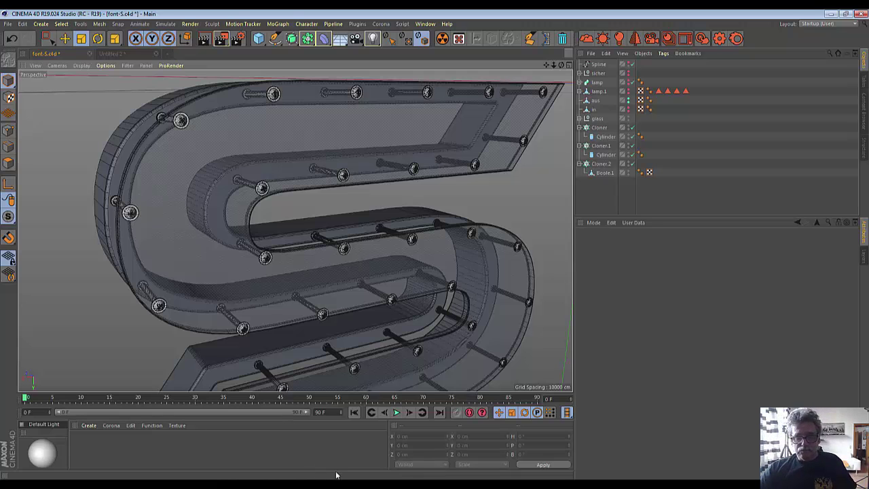
pyautogui.press('F9')
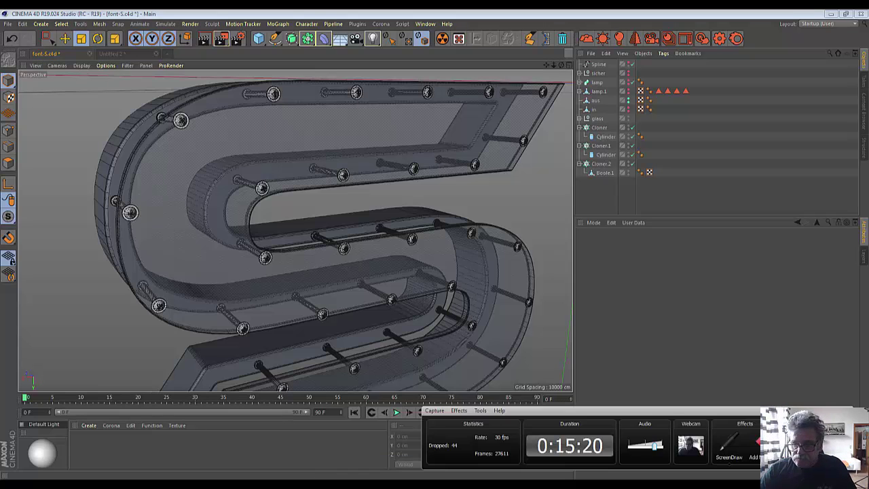